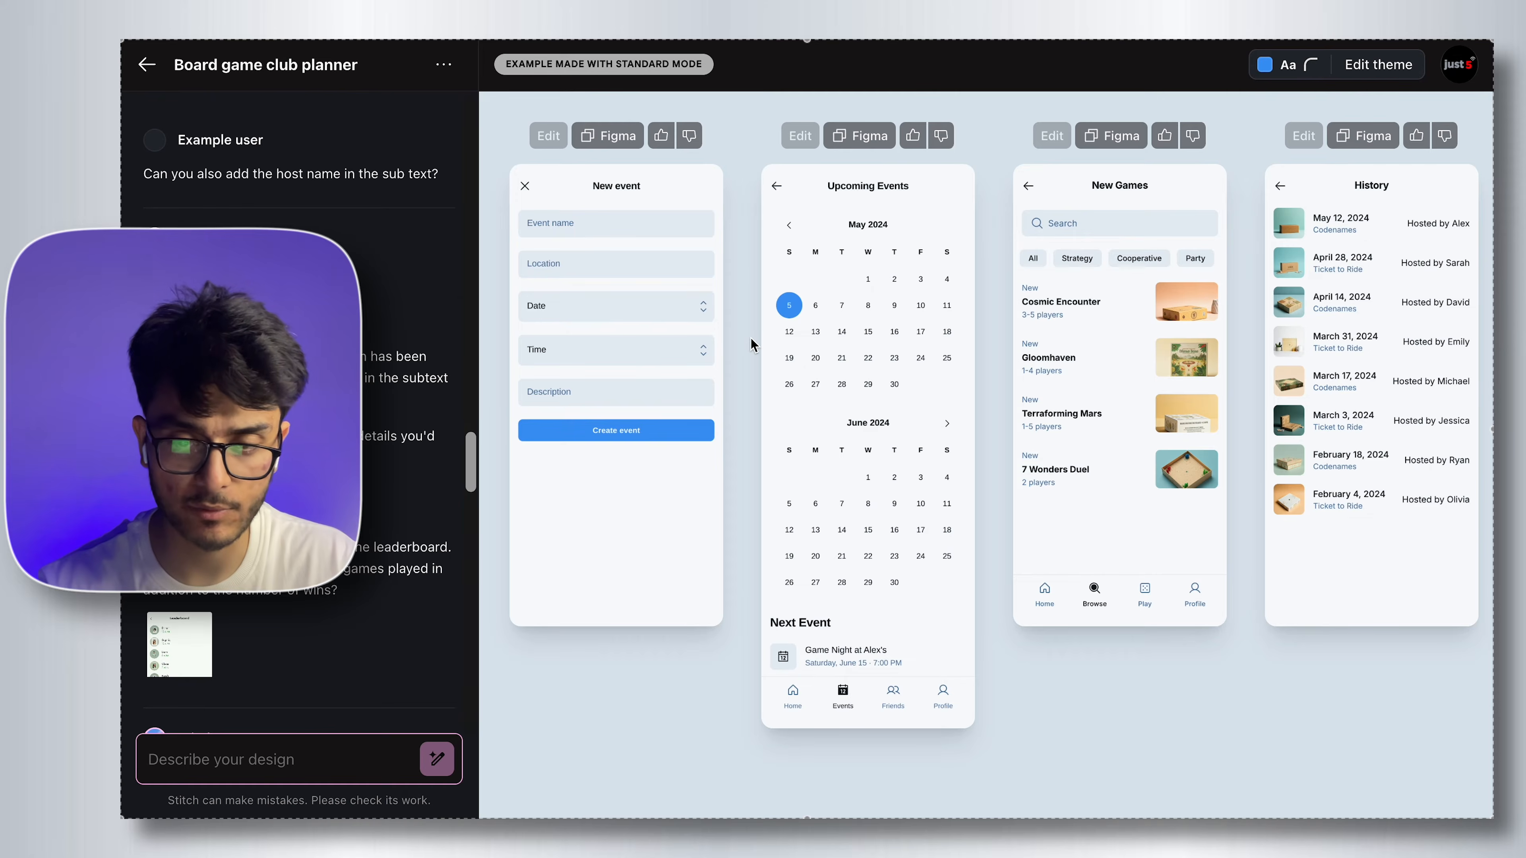
# Review the Board game club planner example's generated screens, its original prompt and the replies in its conversation.
pyautogui.press('XF86MonBrightnessUp')
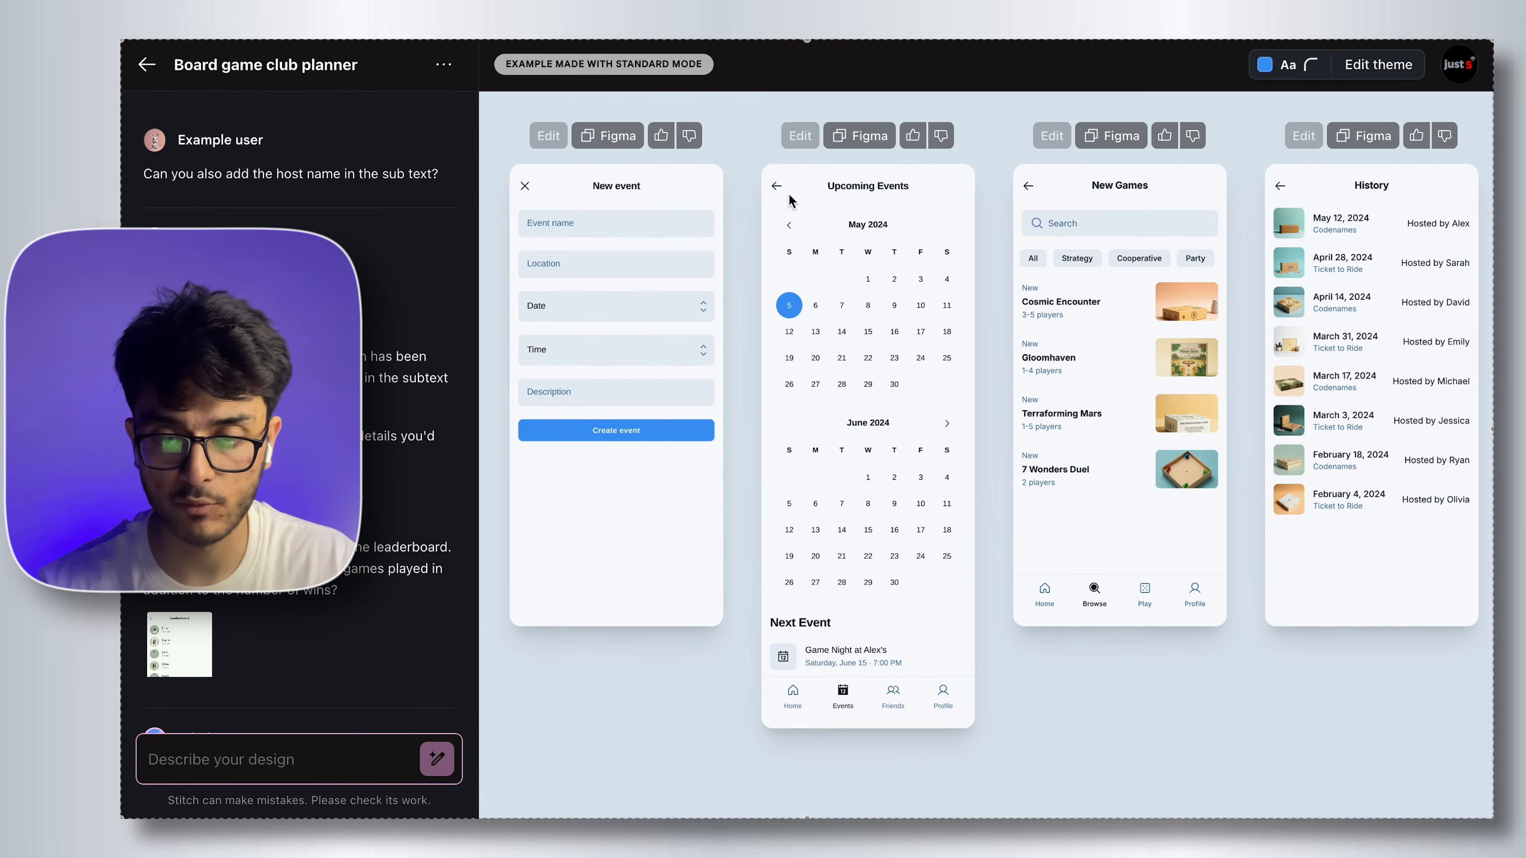
pyautogui.hscroll(1, 1062, 217)
pyautogui.scroll(10, 242, 305)
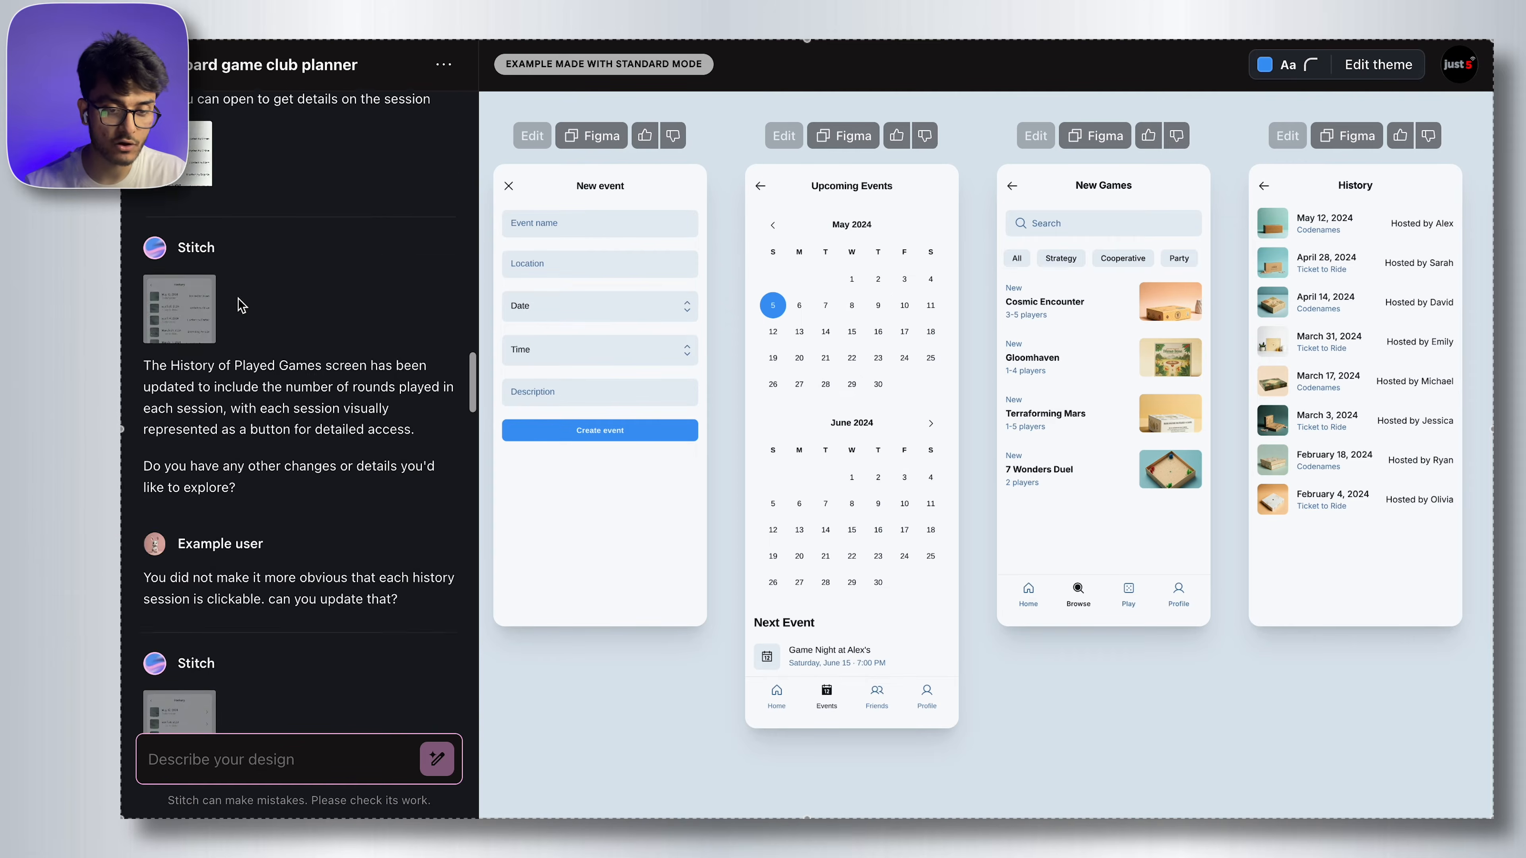
pyautogui.scroll(15, 242, 305)
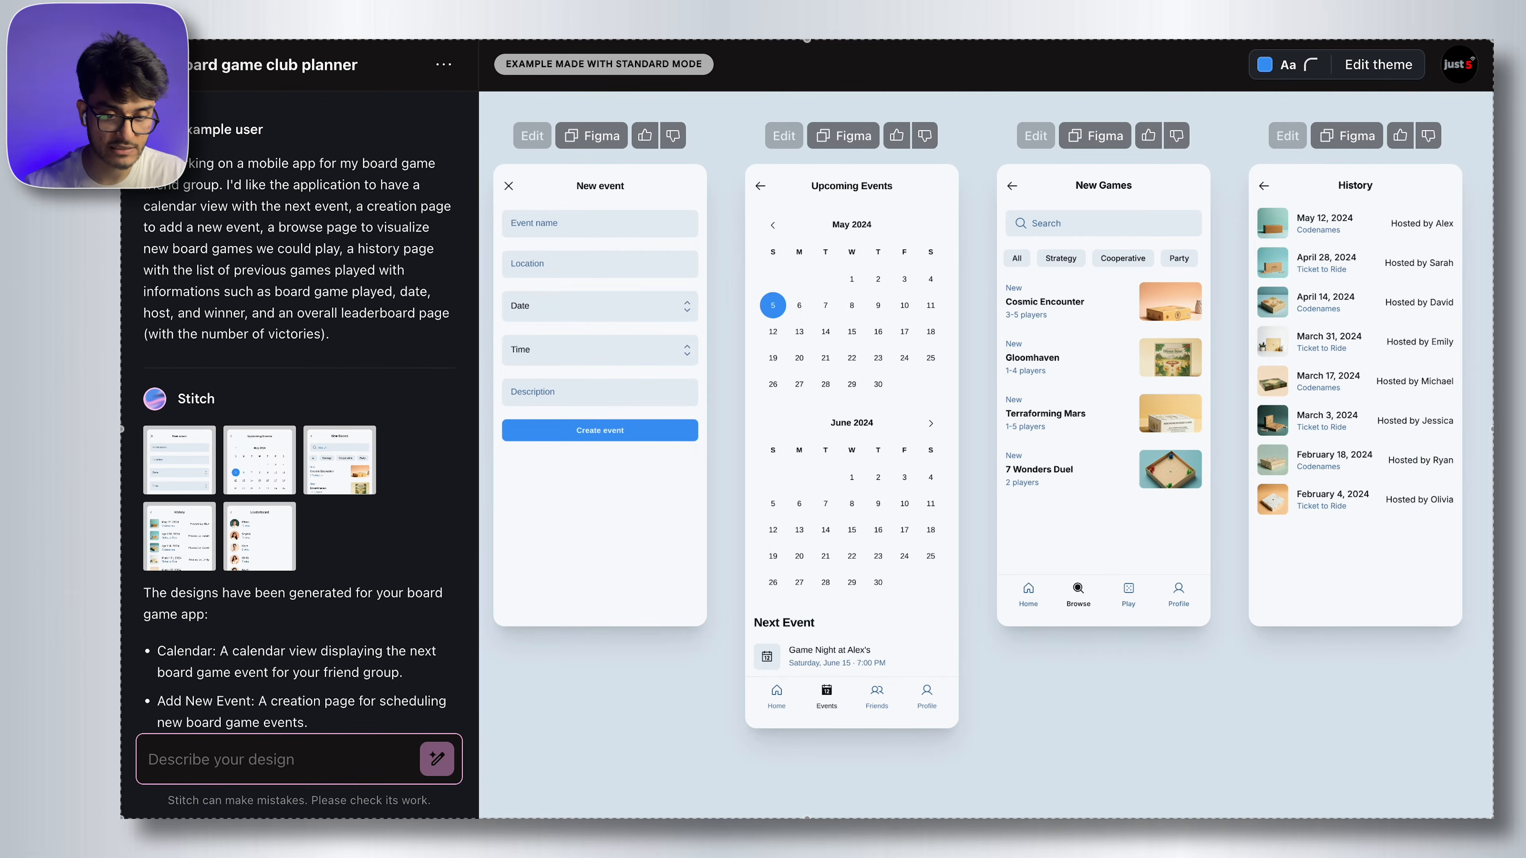
pyautogui.moveTo(145, 163); pyautogui.dragTo(433, 341)
pyautogui.scroll(-5, 433, 340)
pyautogui.scroll(-12, 241, 515)
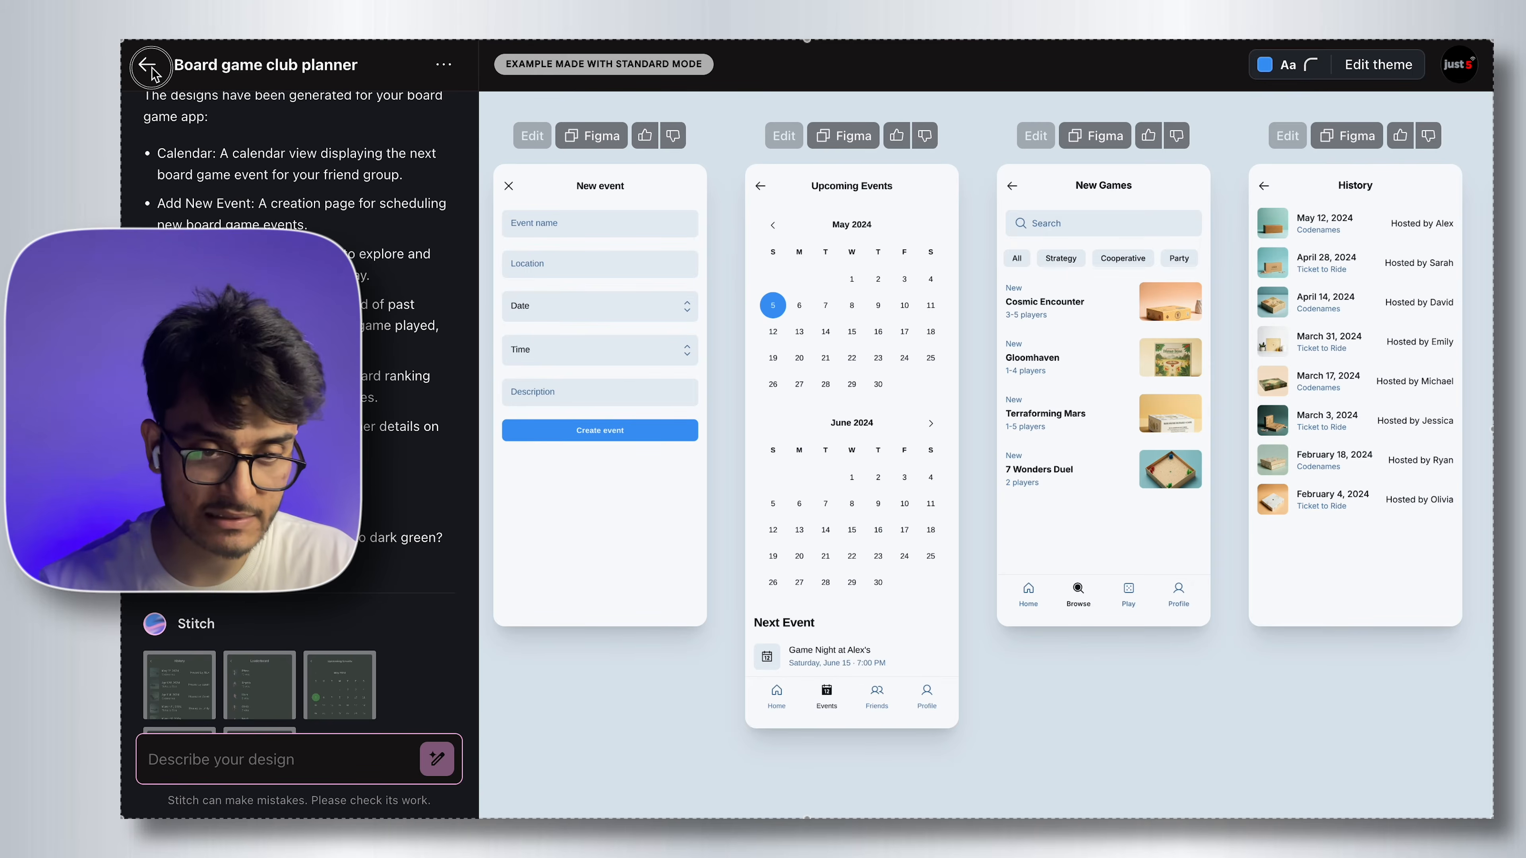
# Open the Personal photo library example, view its design and return to the start page.
pyautogui.click(148, 64)
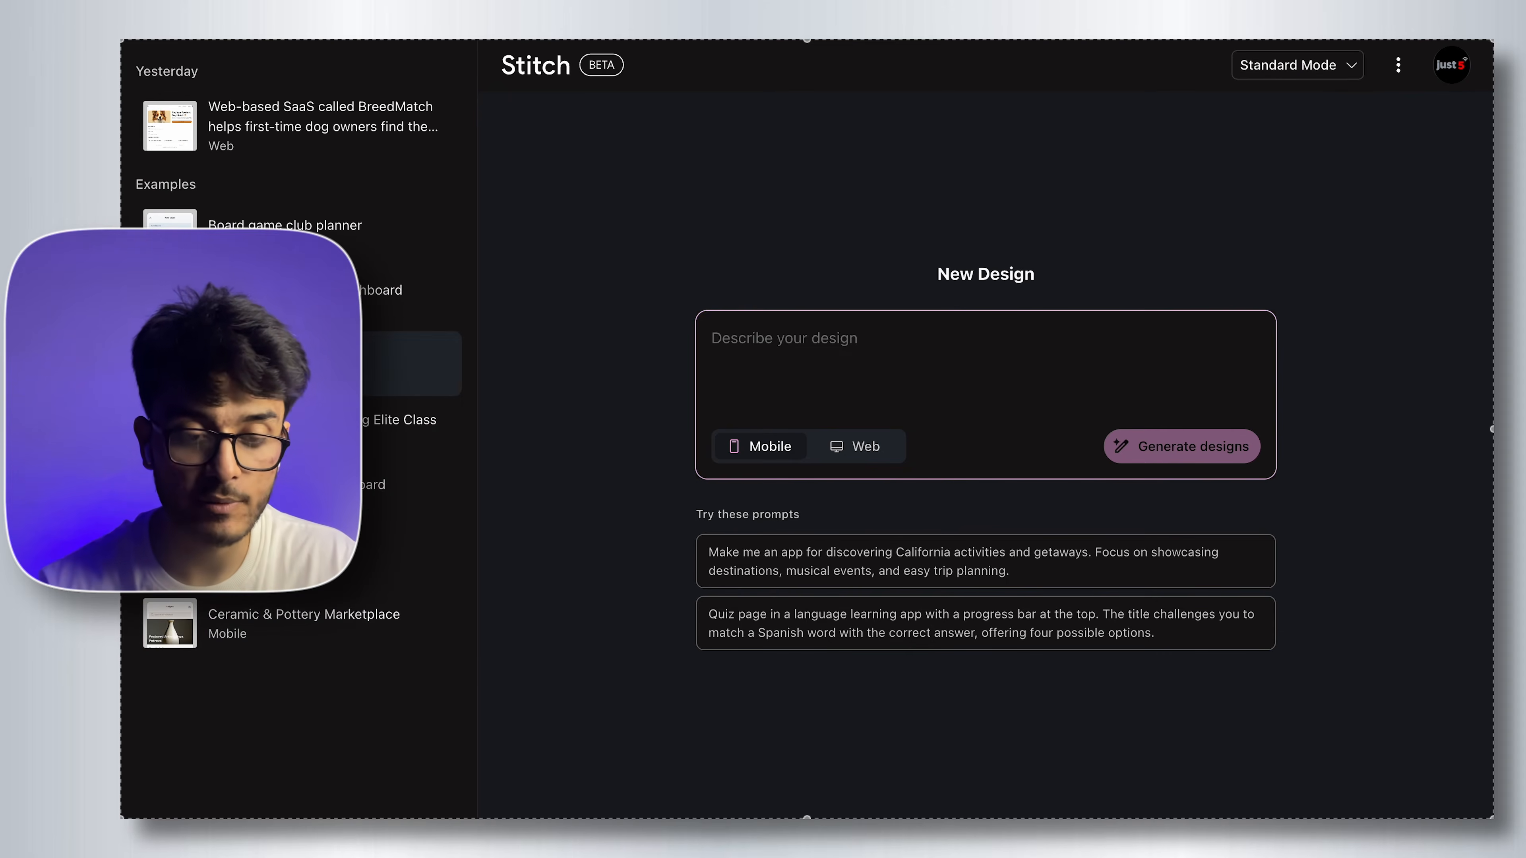
pyautogui.click(289, 364)
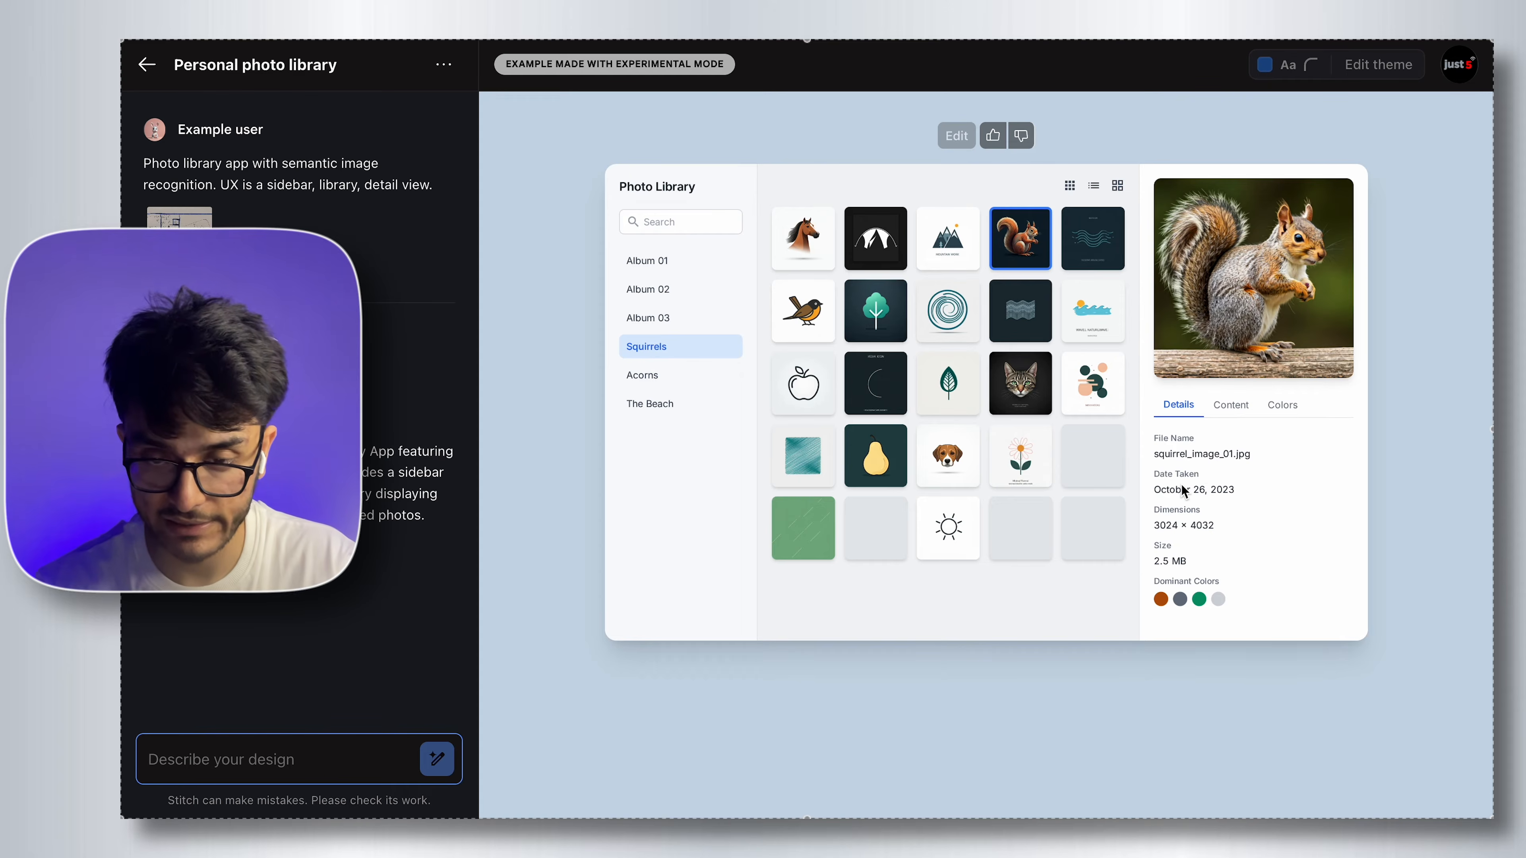
pyautogui.click(150, 67)
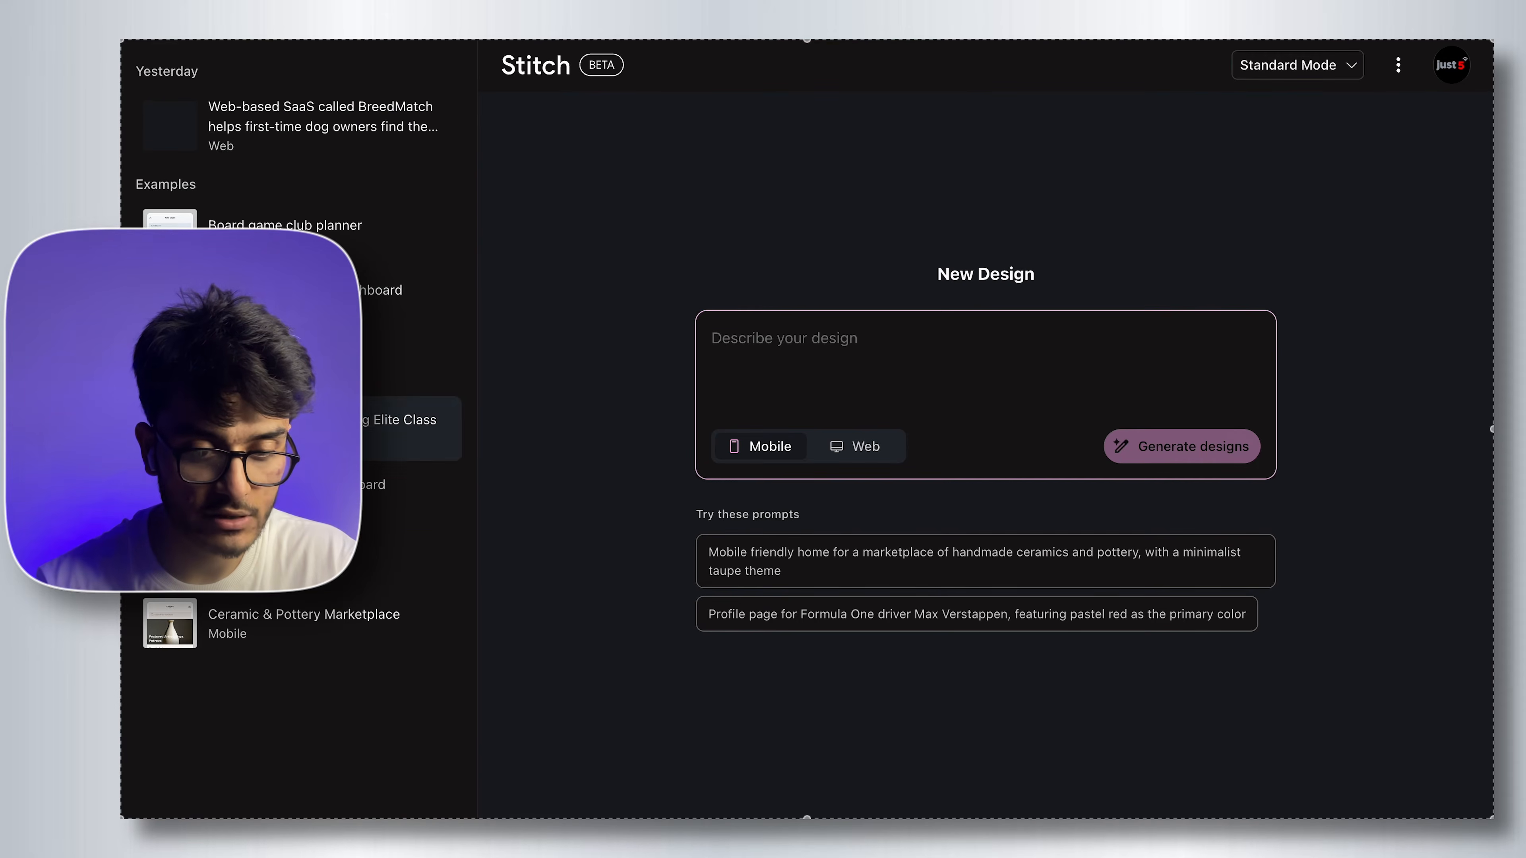
# Open the Alps skiing guide example, read its prompt and suggested app pages, and return to the start page.
pyautogui.click(295, 559)
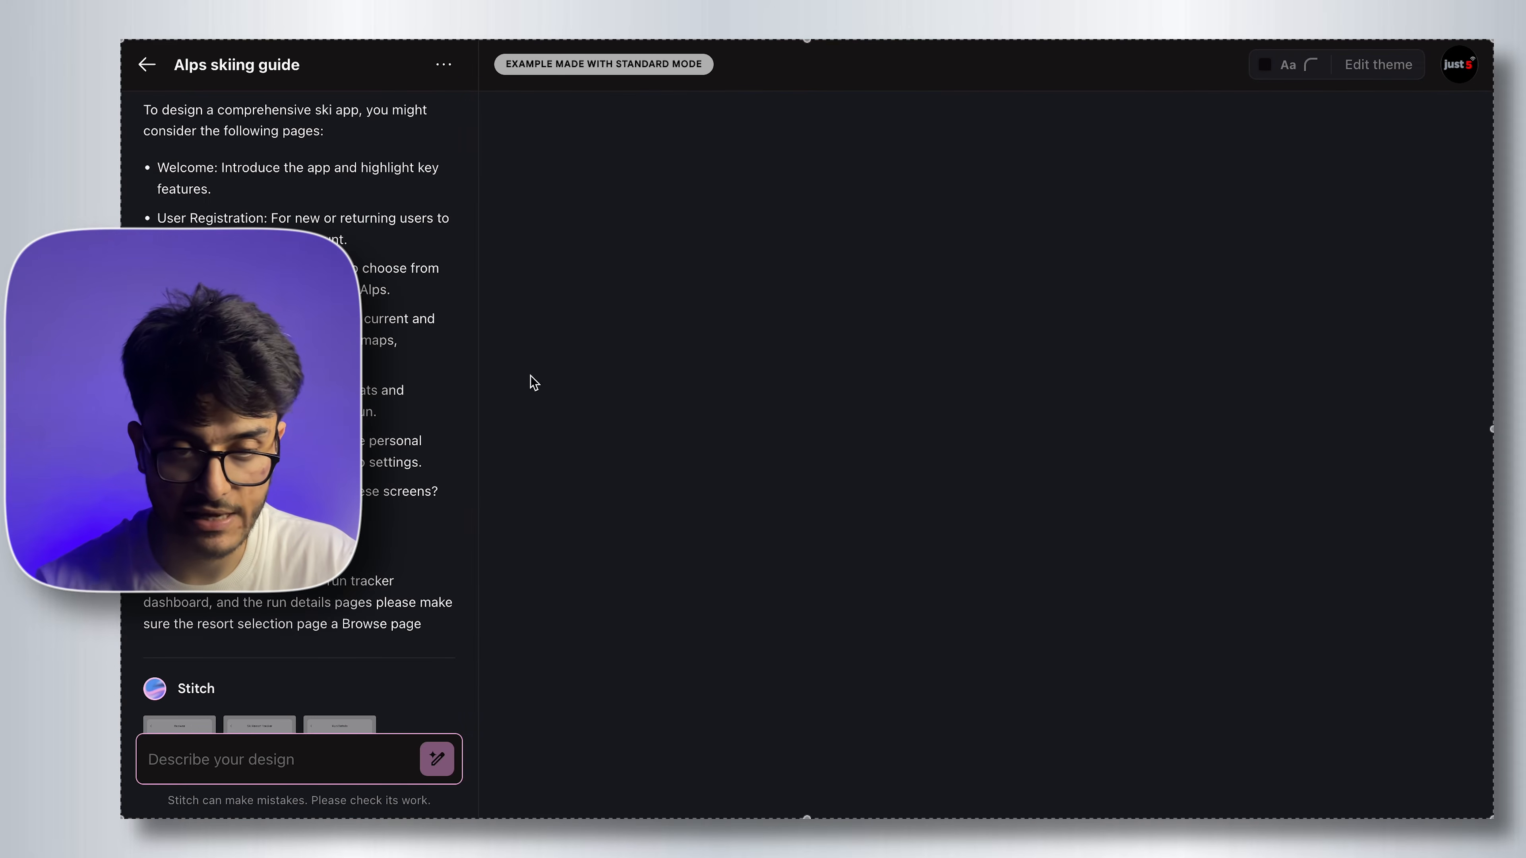
pyautogui.scroll(3, 300, 397)
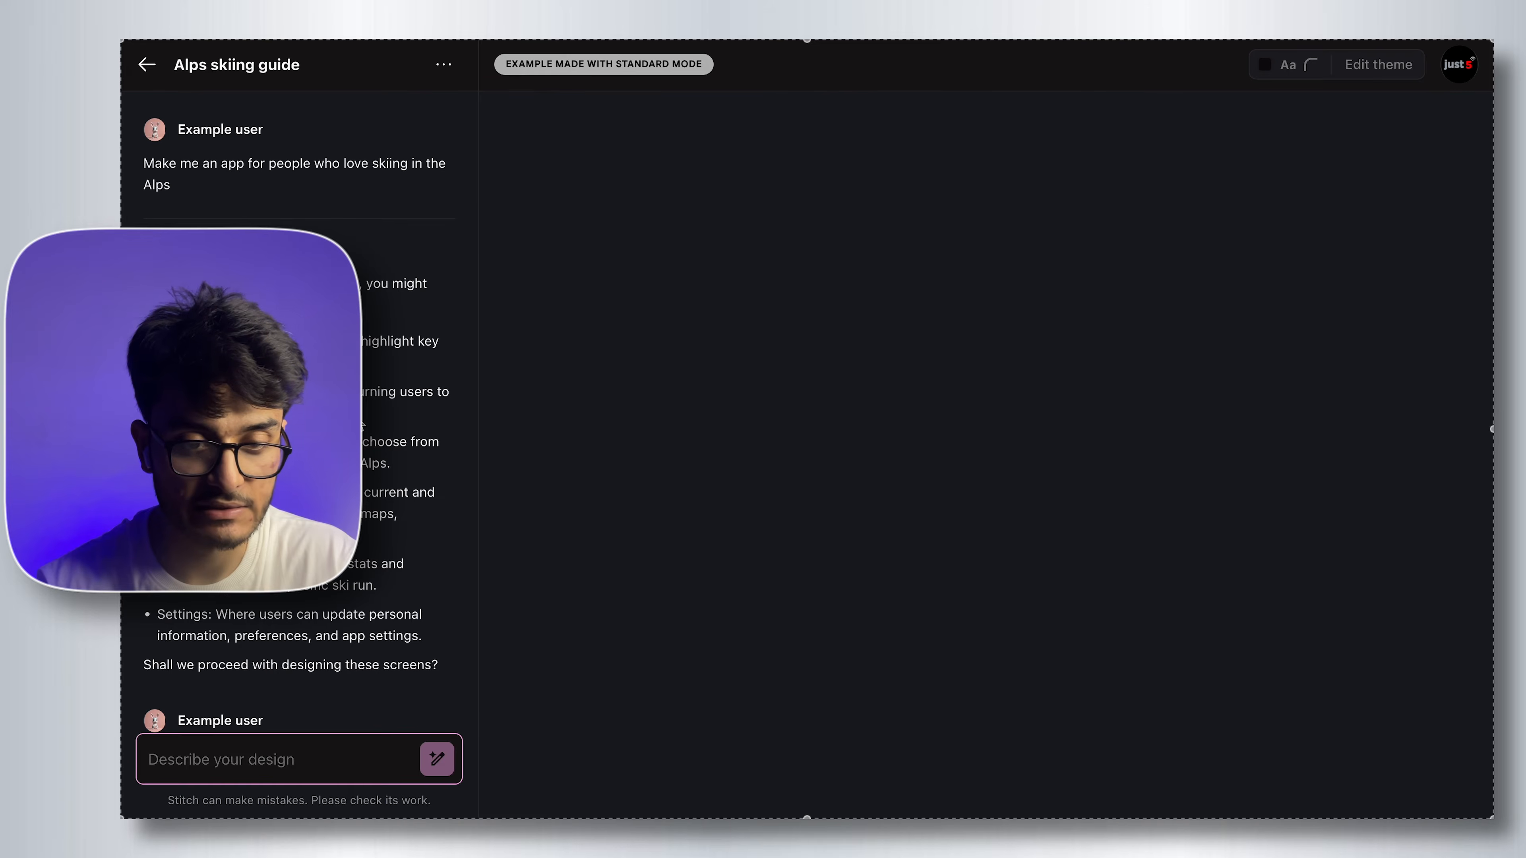
pyautogui.scroll(-10, 363, 425)
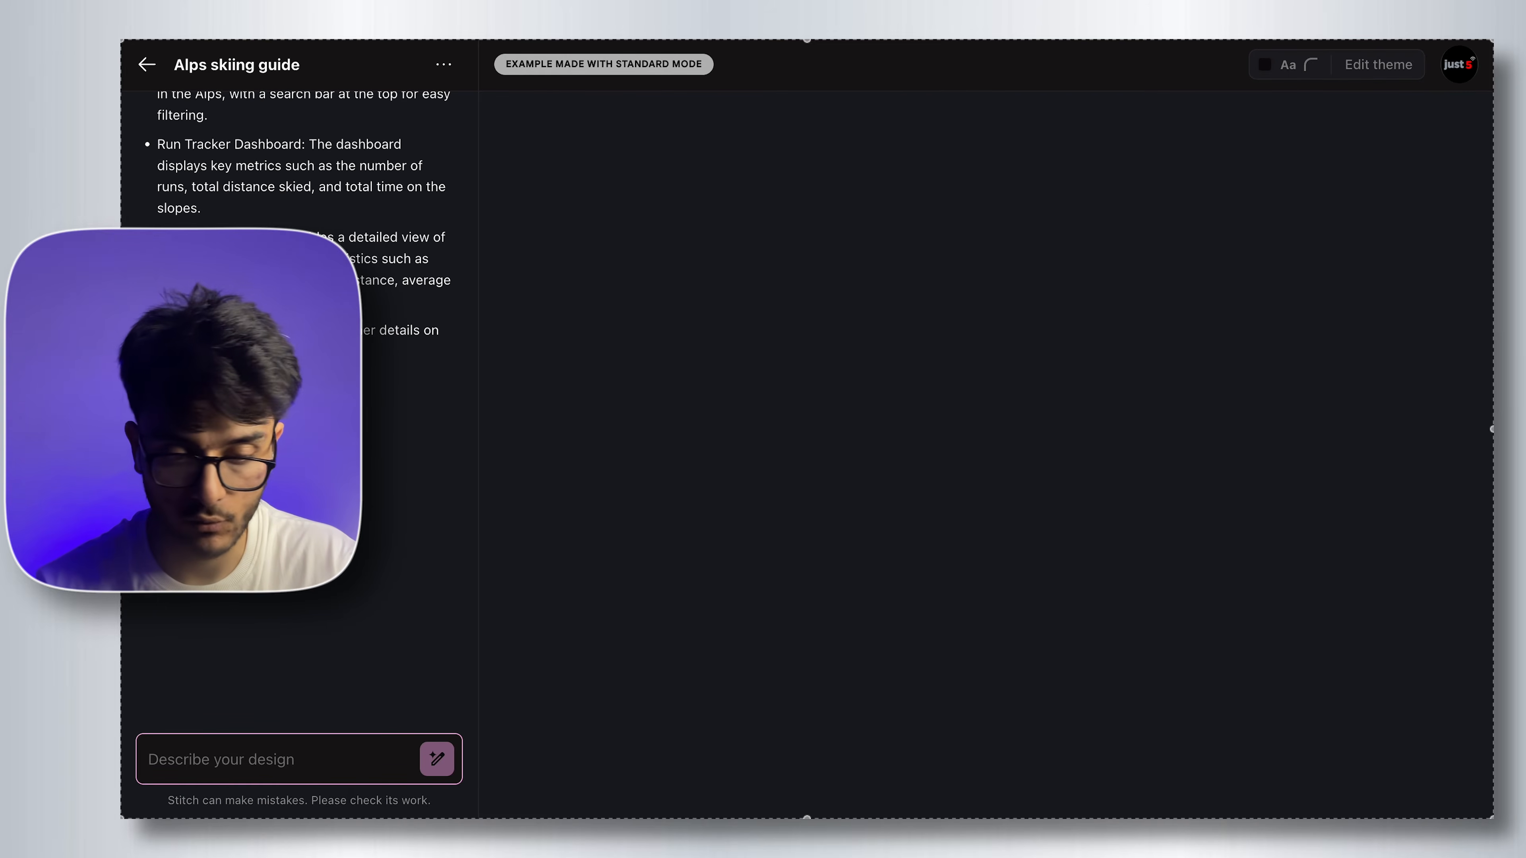
pyautogui.scroll(10, 300, 415)
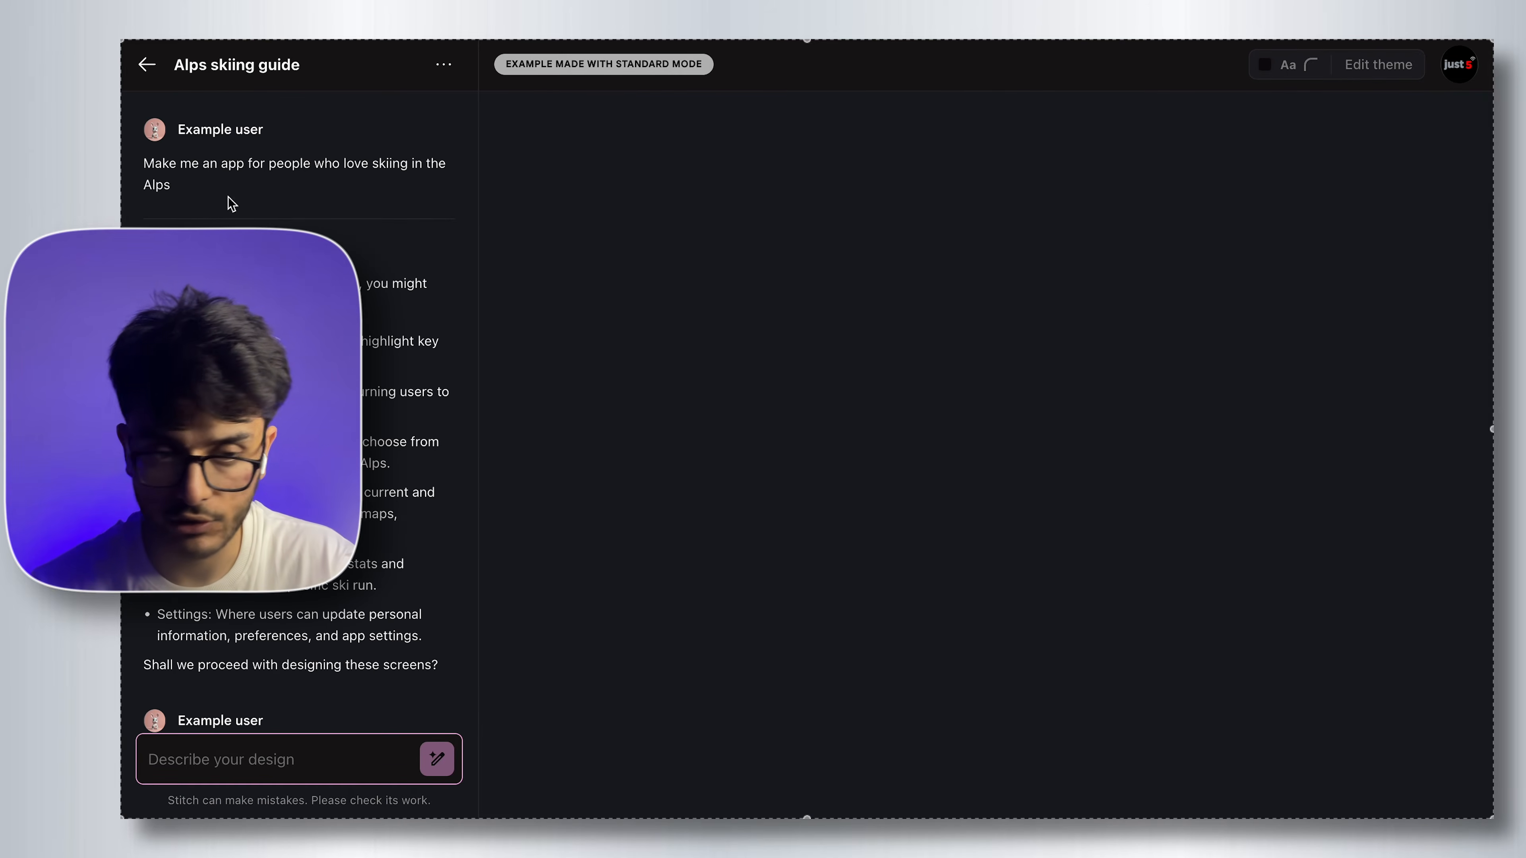
pyautogui.click(168, 56)
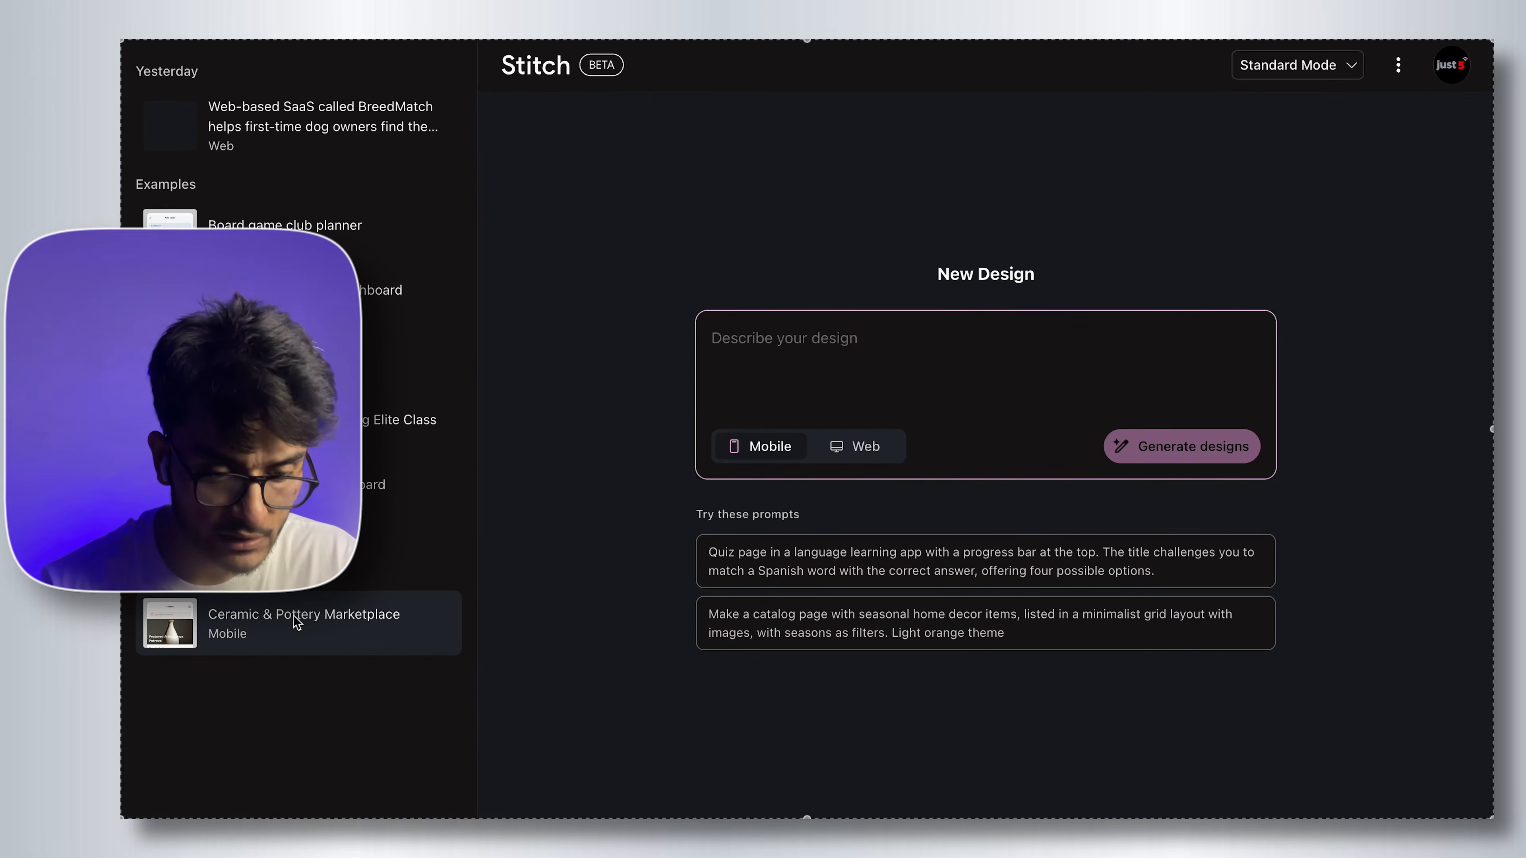
# Open the Ceramic & Pottery Marketplace example and examine its mobile home page from the header to the navigation bar.
pyautogui.click(302, 636)
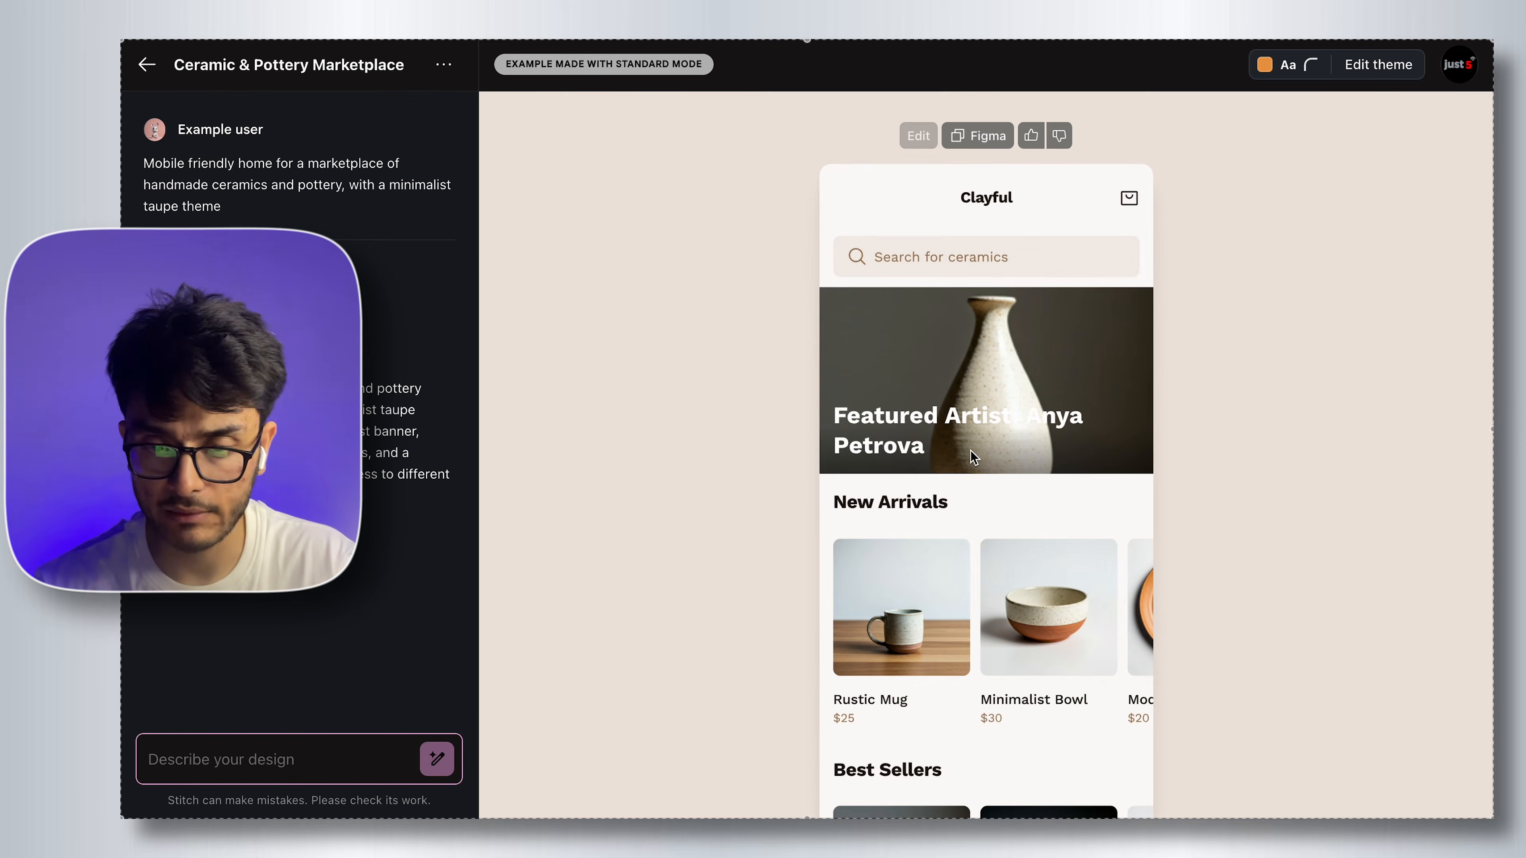
pyautogui.scroll(-3, 1001, 528)
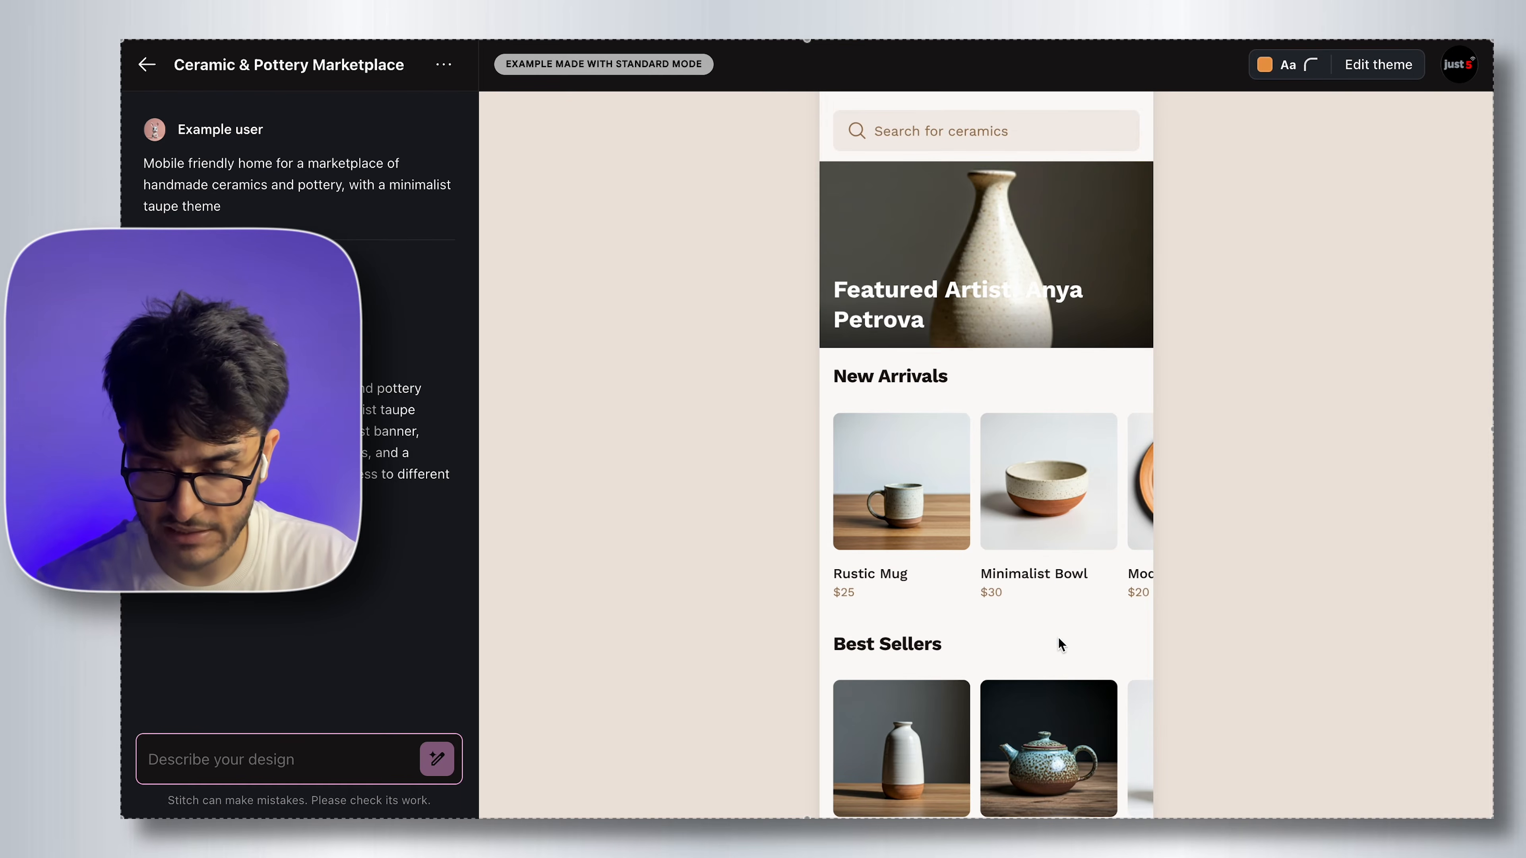
pyautogui.scroll(-3, 1055, 625)
pyautogui.scroll(6, 1058, 634)
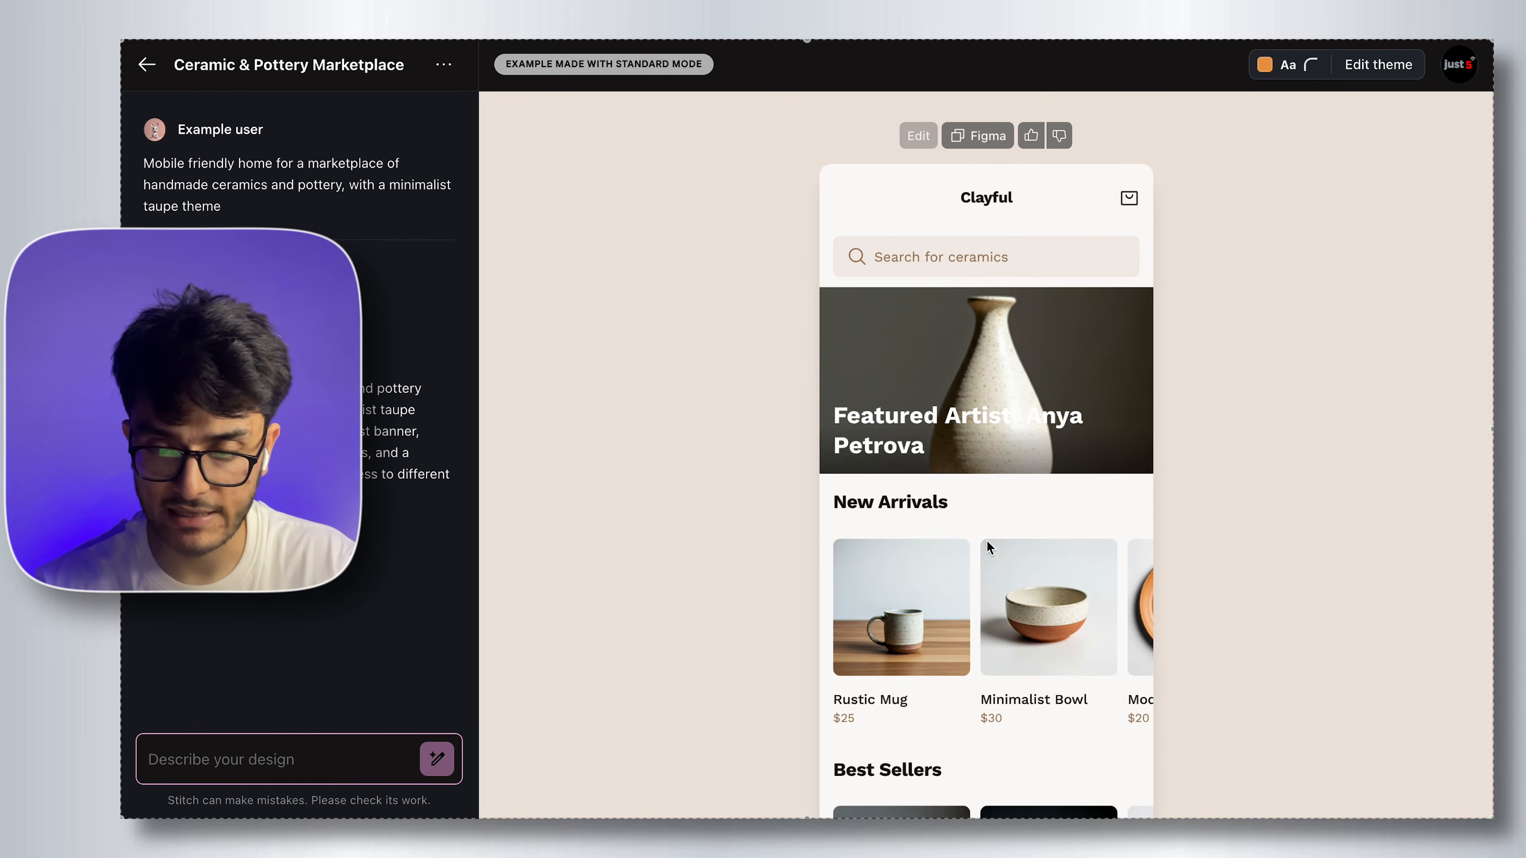
pyautogui.scroll(-4, 973, 507)
pyautogui.scroll(4, 986, 559)
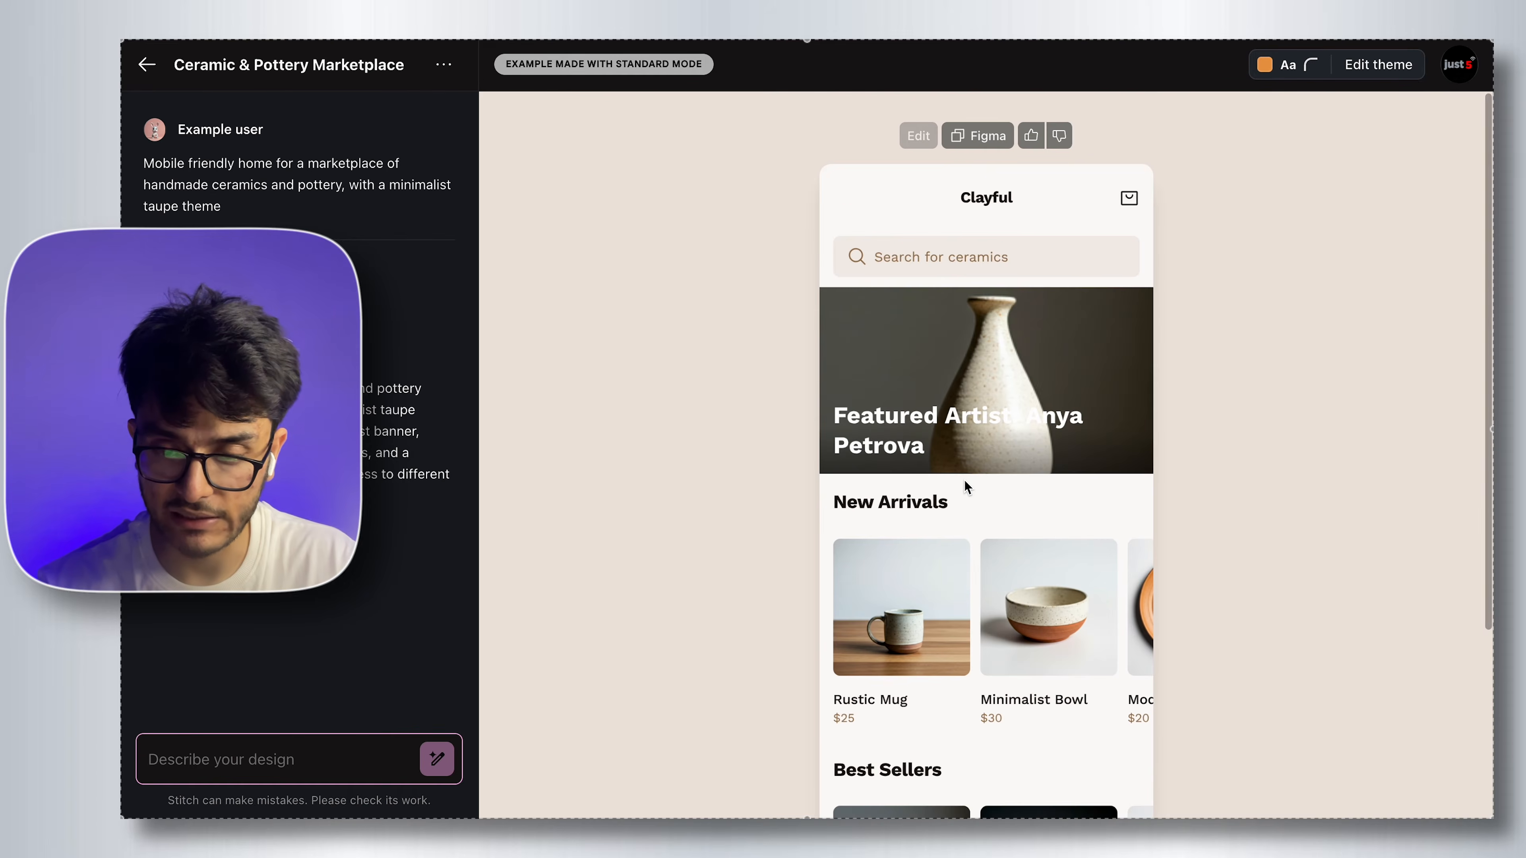
pyautogui.scroll(-4, 964, 479)
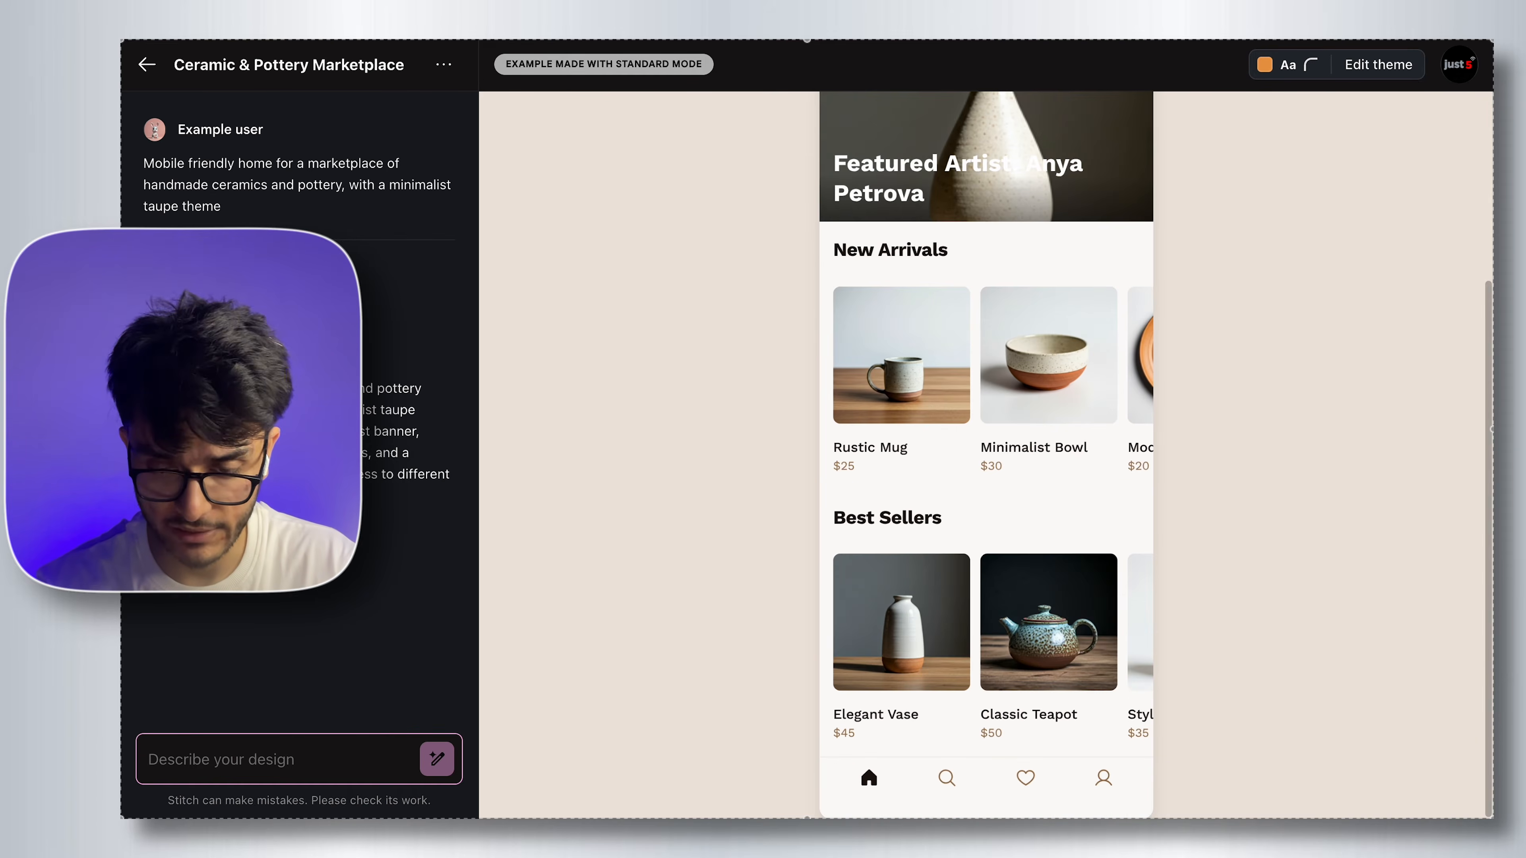
# Compare the ceramics marketplace prompt with the generated home page and return to the start page.
pyautogui.moveTo(143, 161); pyautogui.dragTo(220, 223)
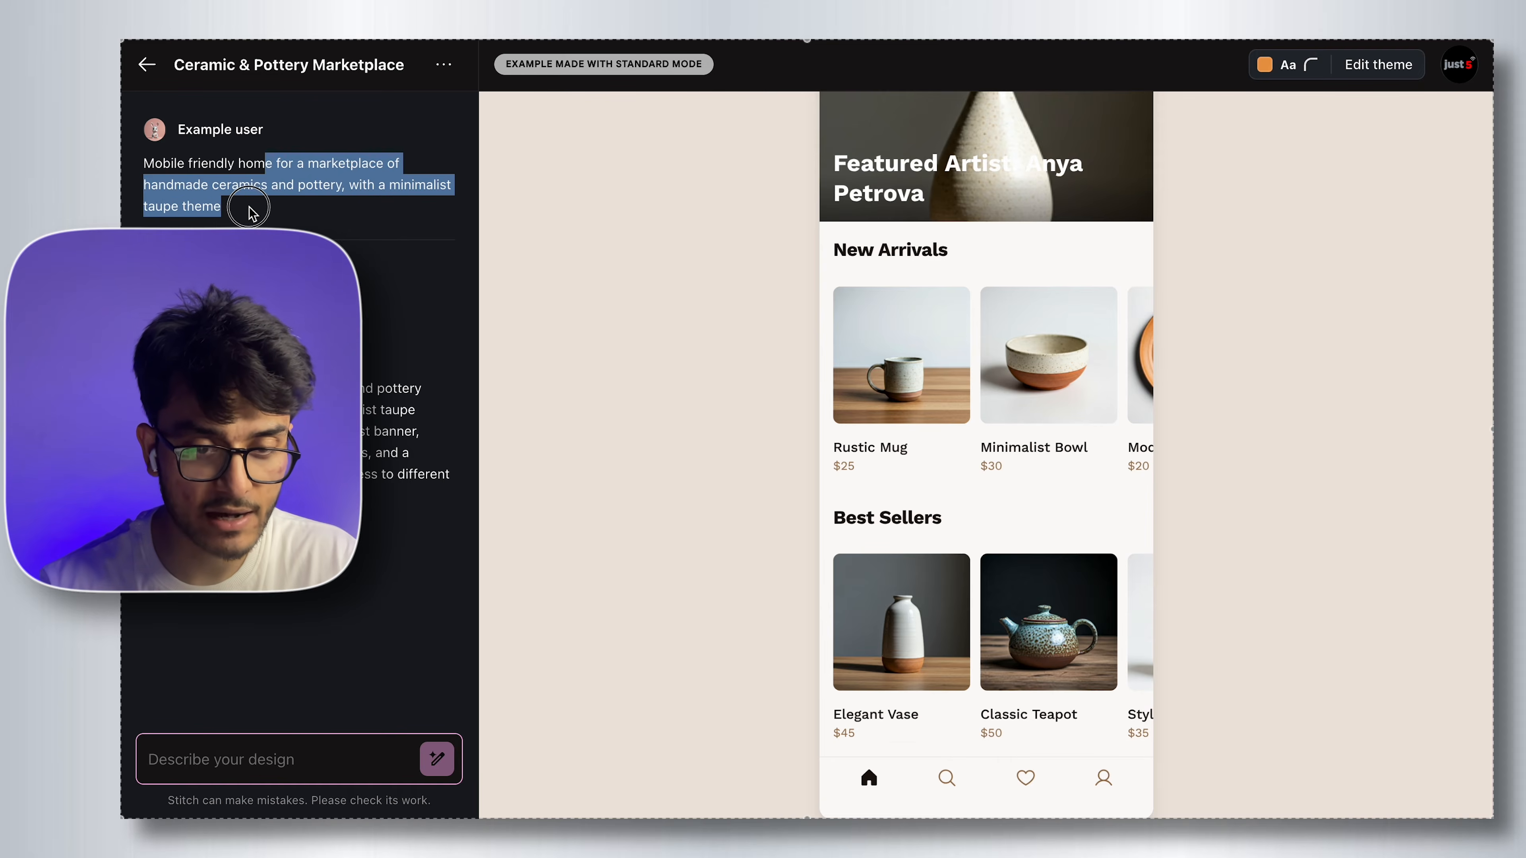
pyautogui.click(309, 200)
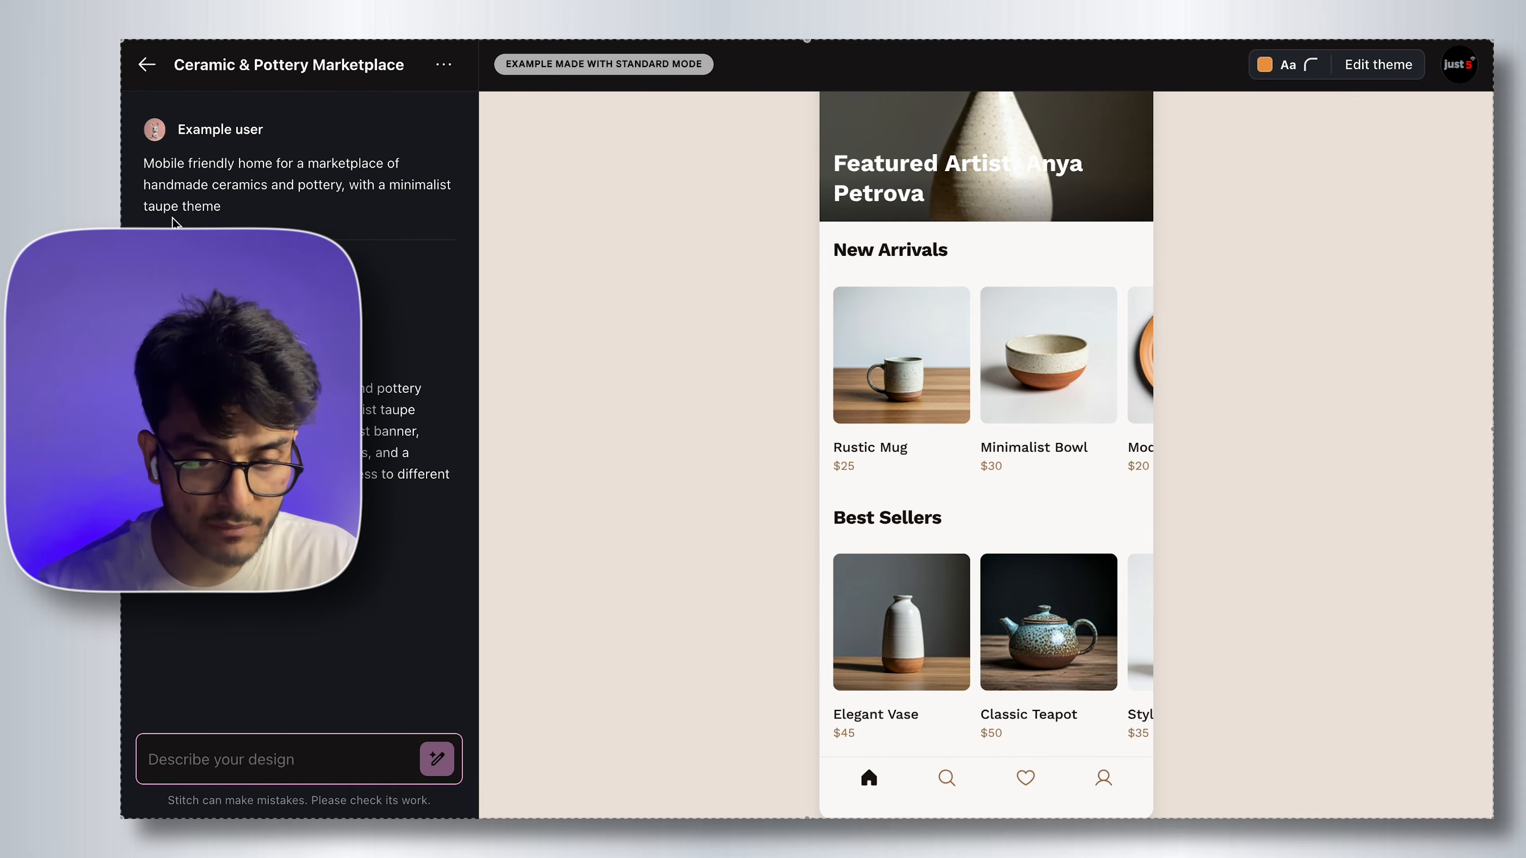
pyautogui.scroll(5, 795, 558)
pyautogui.scroll(-5, 794, 558)
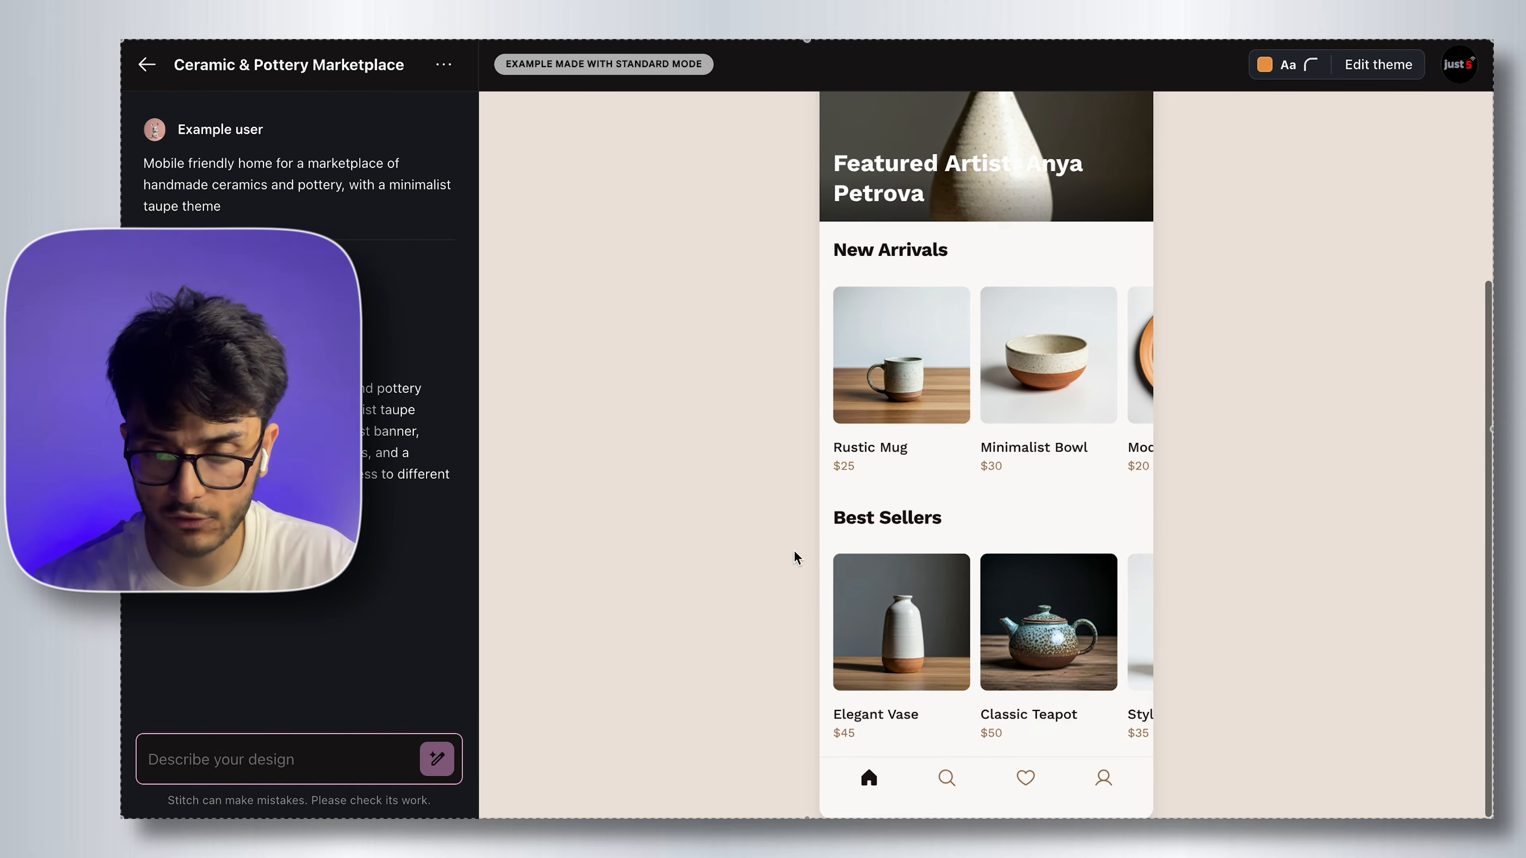
pyautogui.scroll(5, 794, 558)
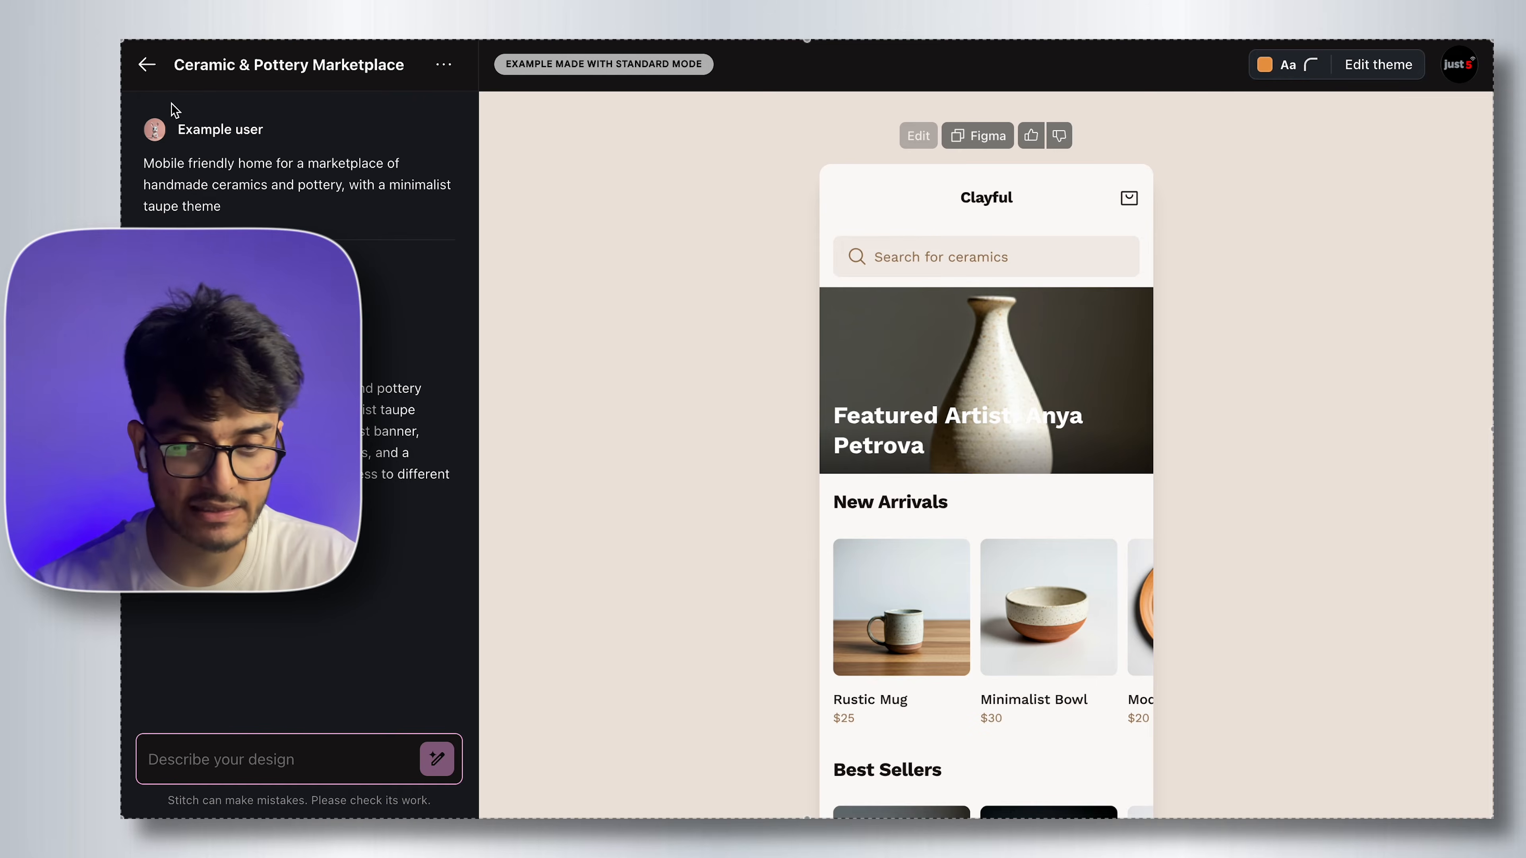
pyautogui.click(146, 67)
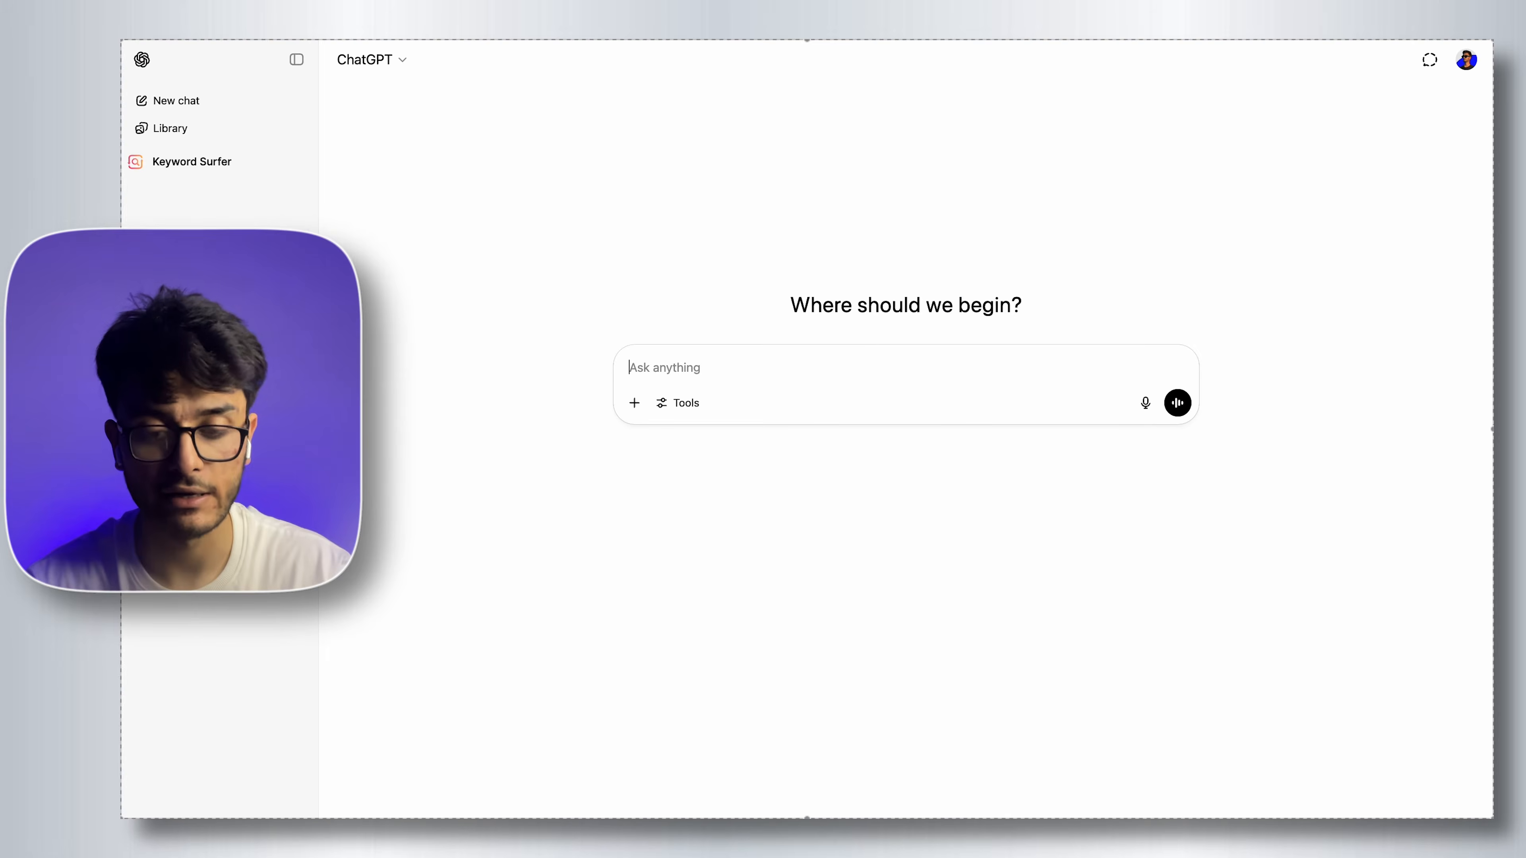
# Switch to a temporary ChatGPT chat and draft a request for a detailed prompt to design a digital marketing agency website with an AI designer tool.
pyautogui.press('XF86MonBrightnessDown')
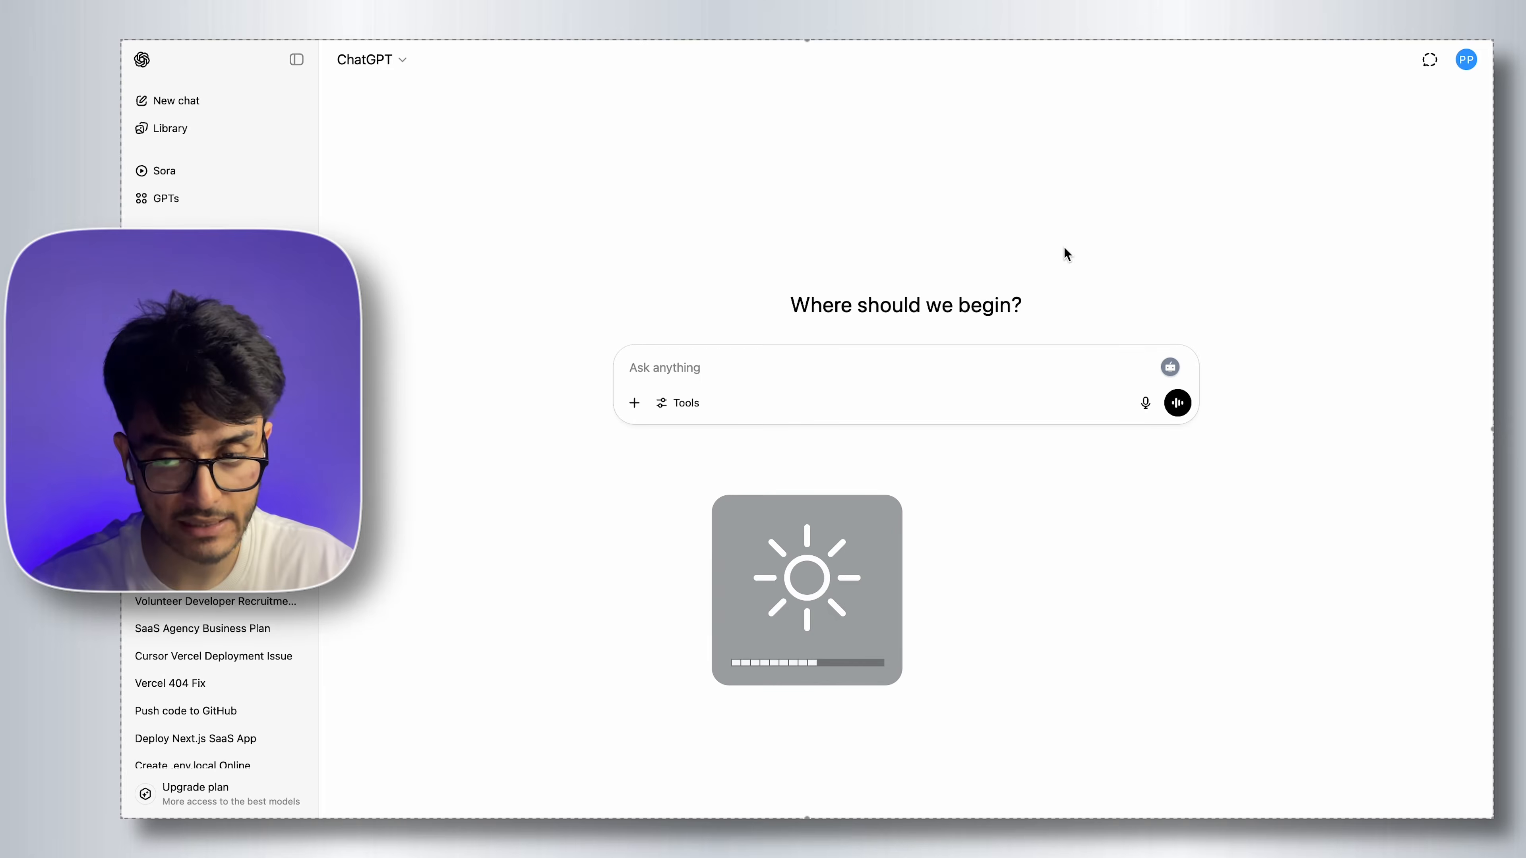
pyautogui.click(1436, 66)
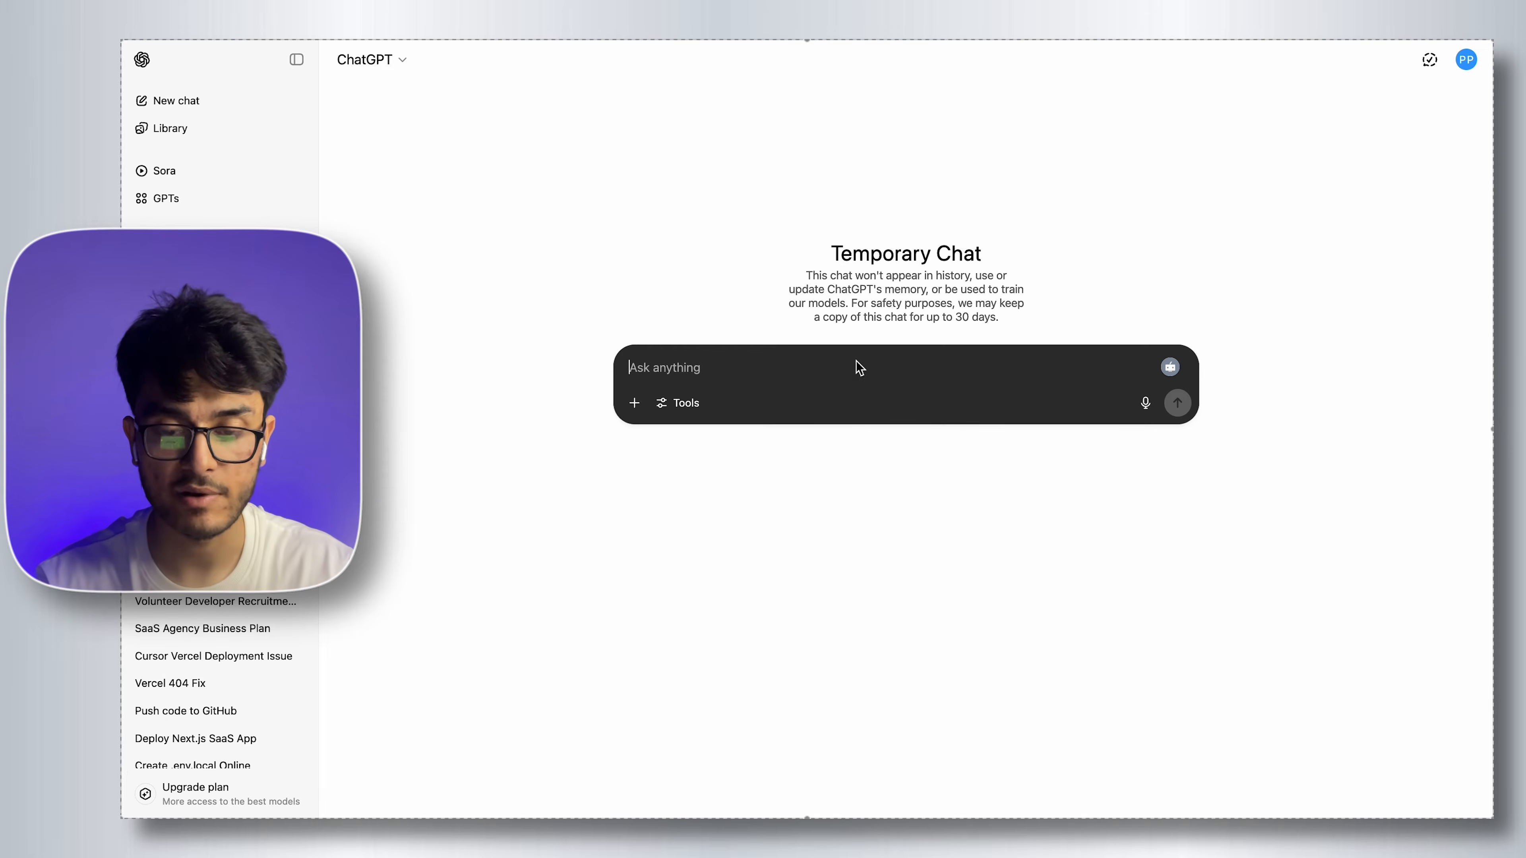
pyautogui.write('I want to b')
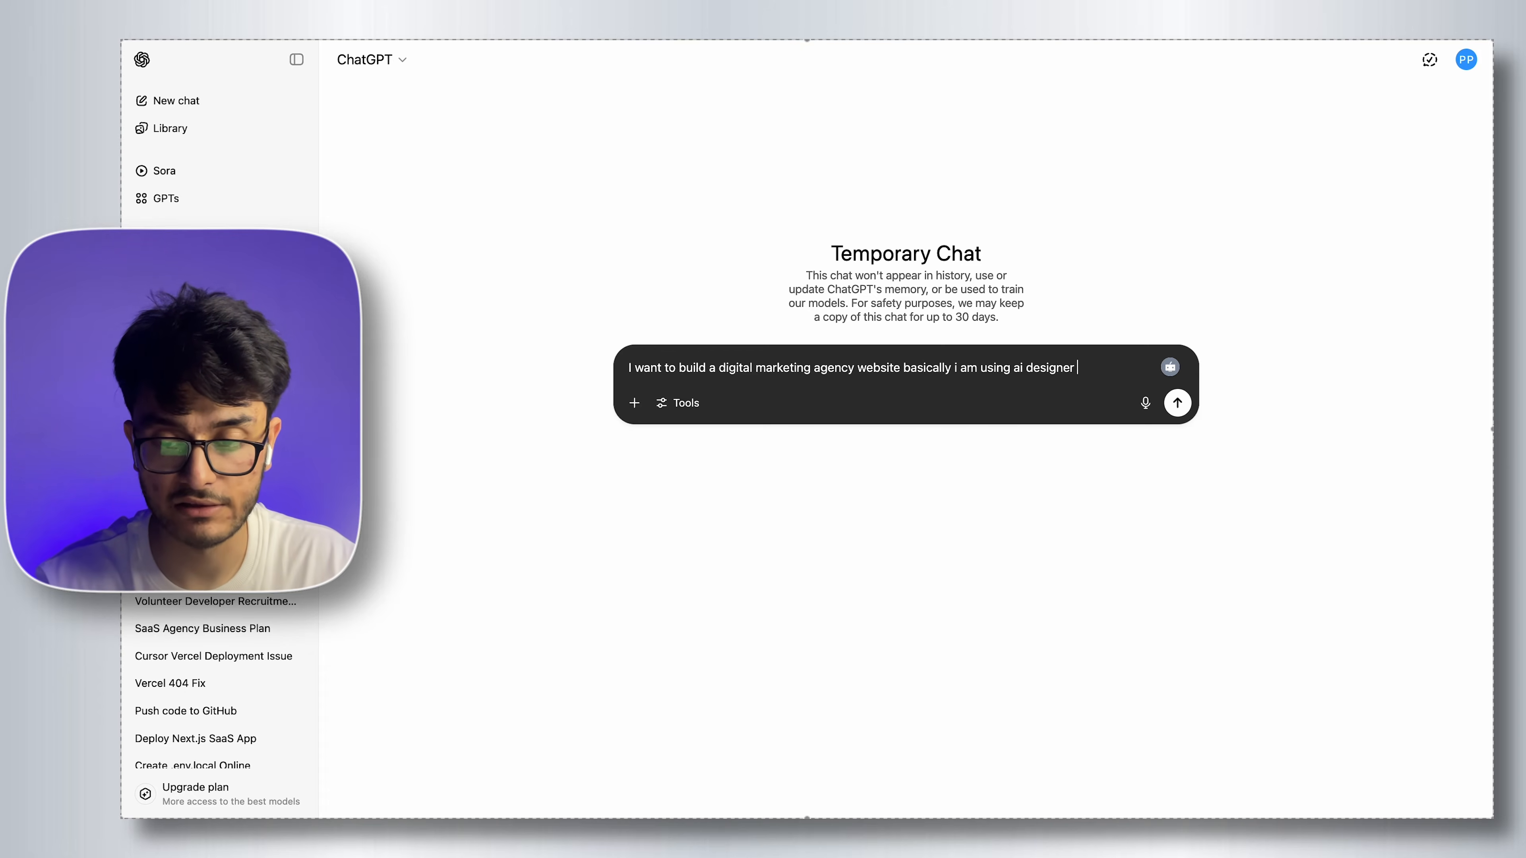
pyautogui.write('ol to create the design and i want you to give me a deateild')
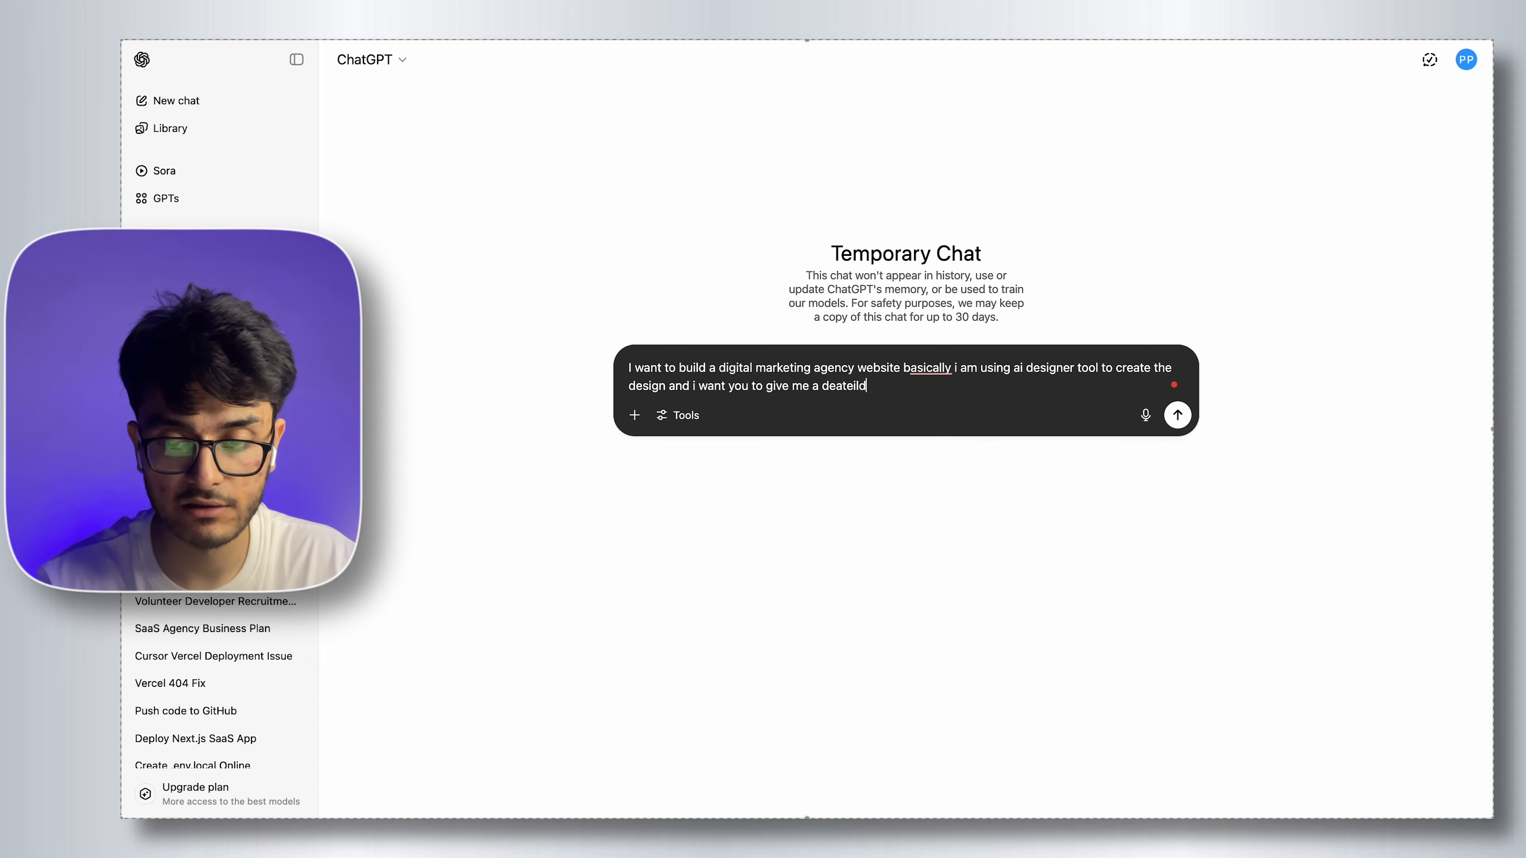
pyautogui.press('BackSpace')
pyautogui.write('ed prompt for cr')
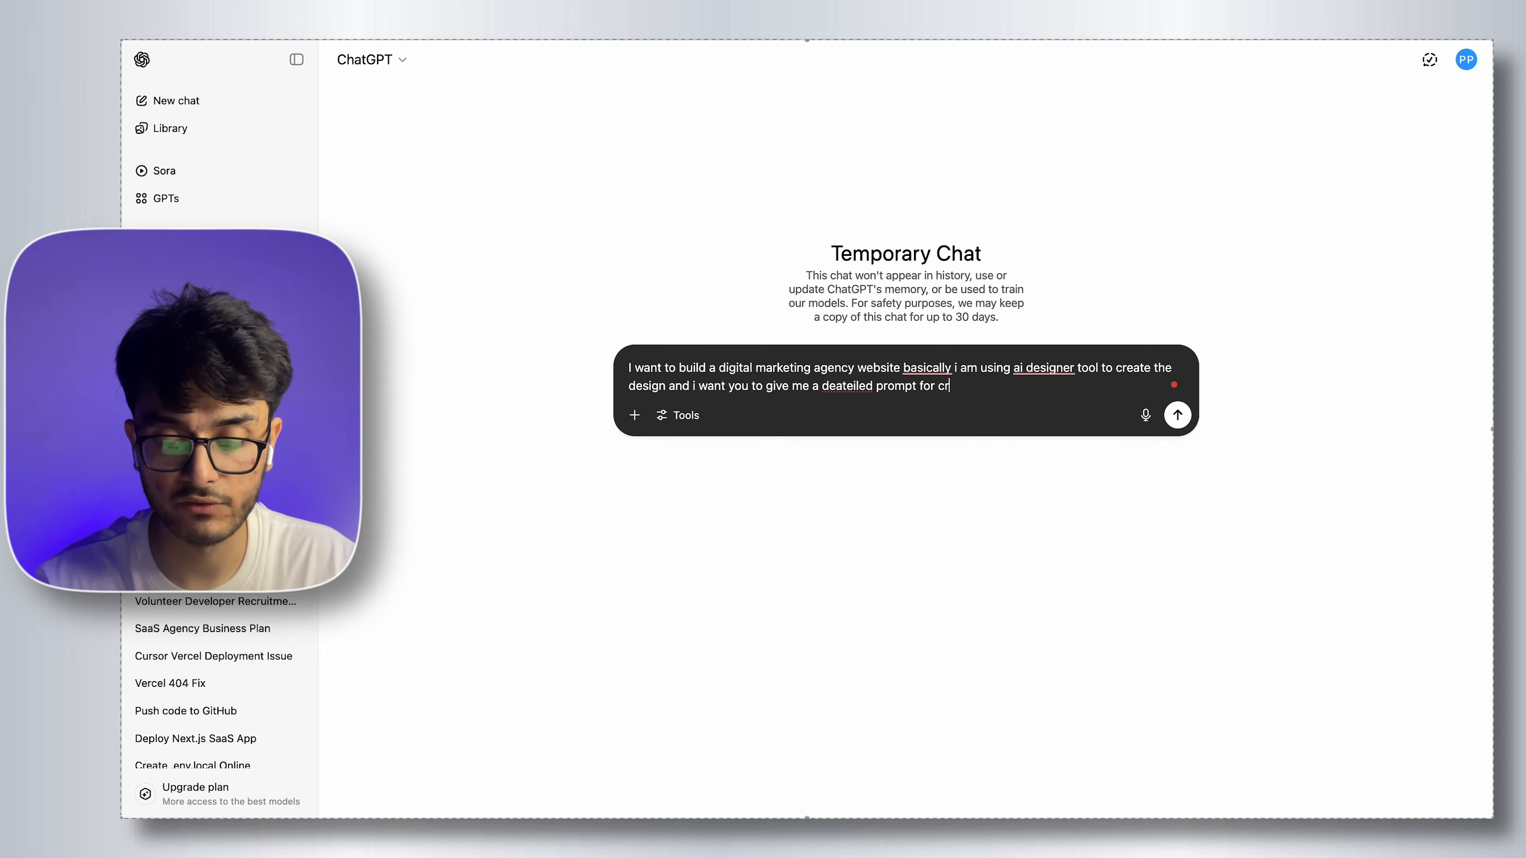
pyautogui.press('BackSpace')
pyautogui.press('BackSpace')
pyautogui.write('the design with that tool.')
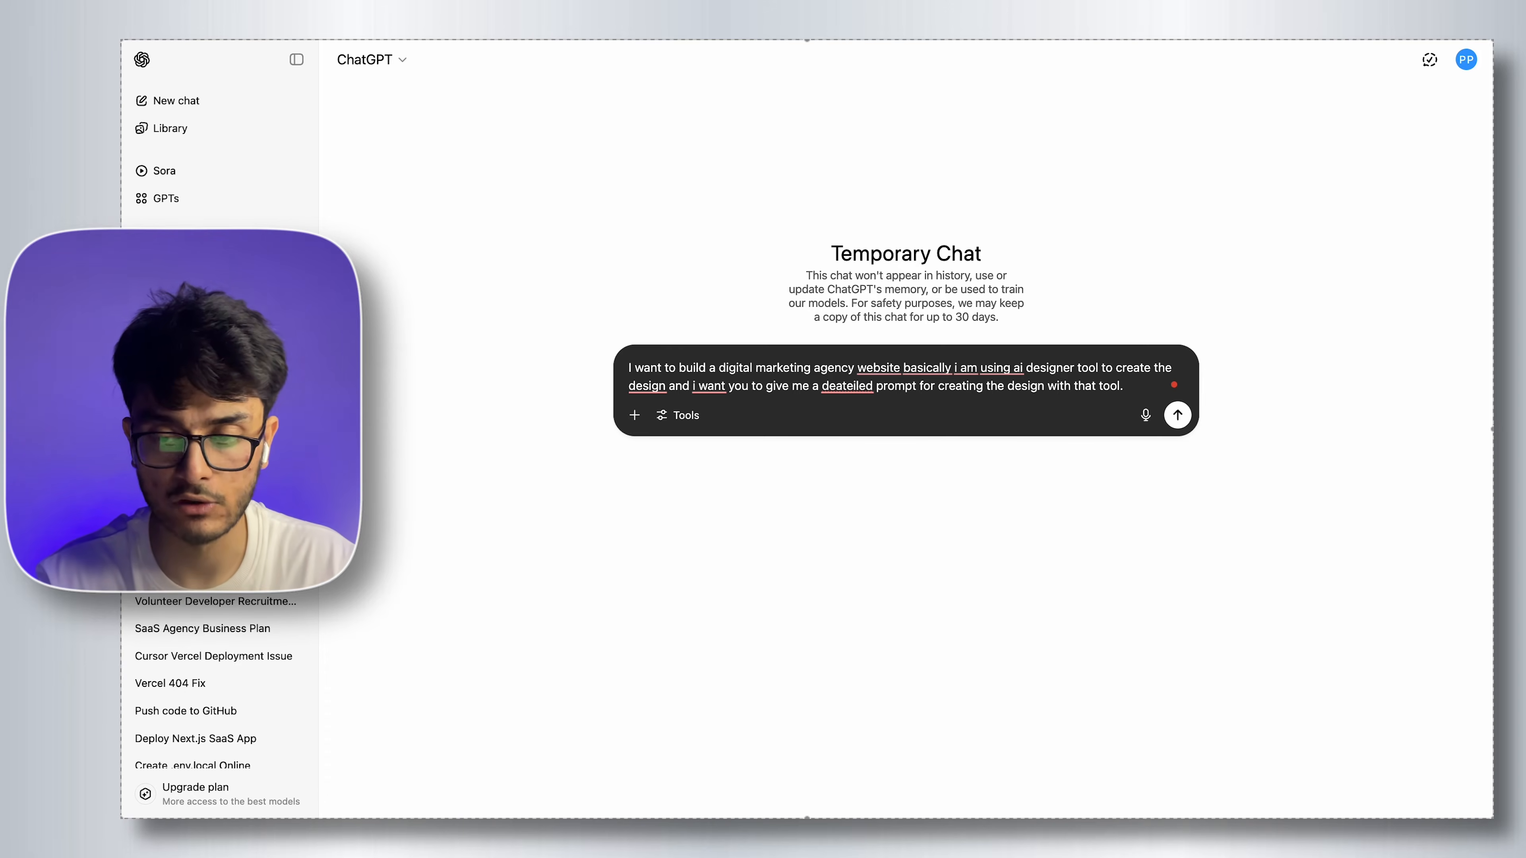
# Add that the design should be simple and minimalistic, ask for a prompt for the website's home page, and send the request.
pyautogui.write('sim')
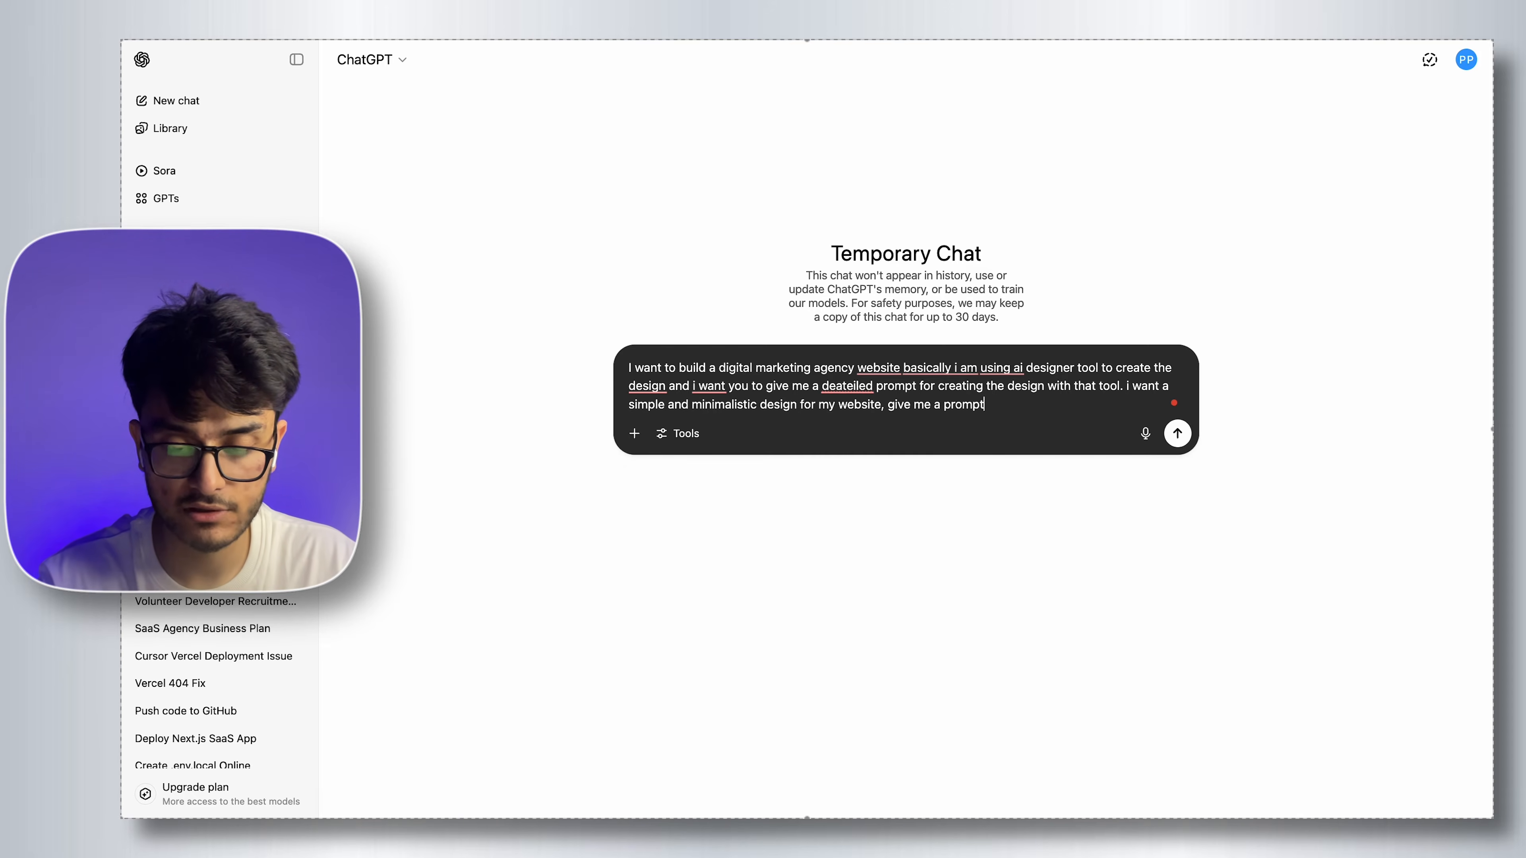
pyautogui.write('for creating the ho')
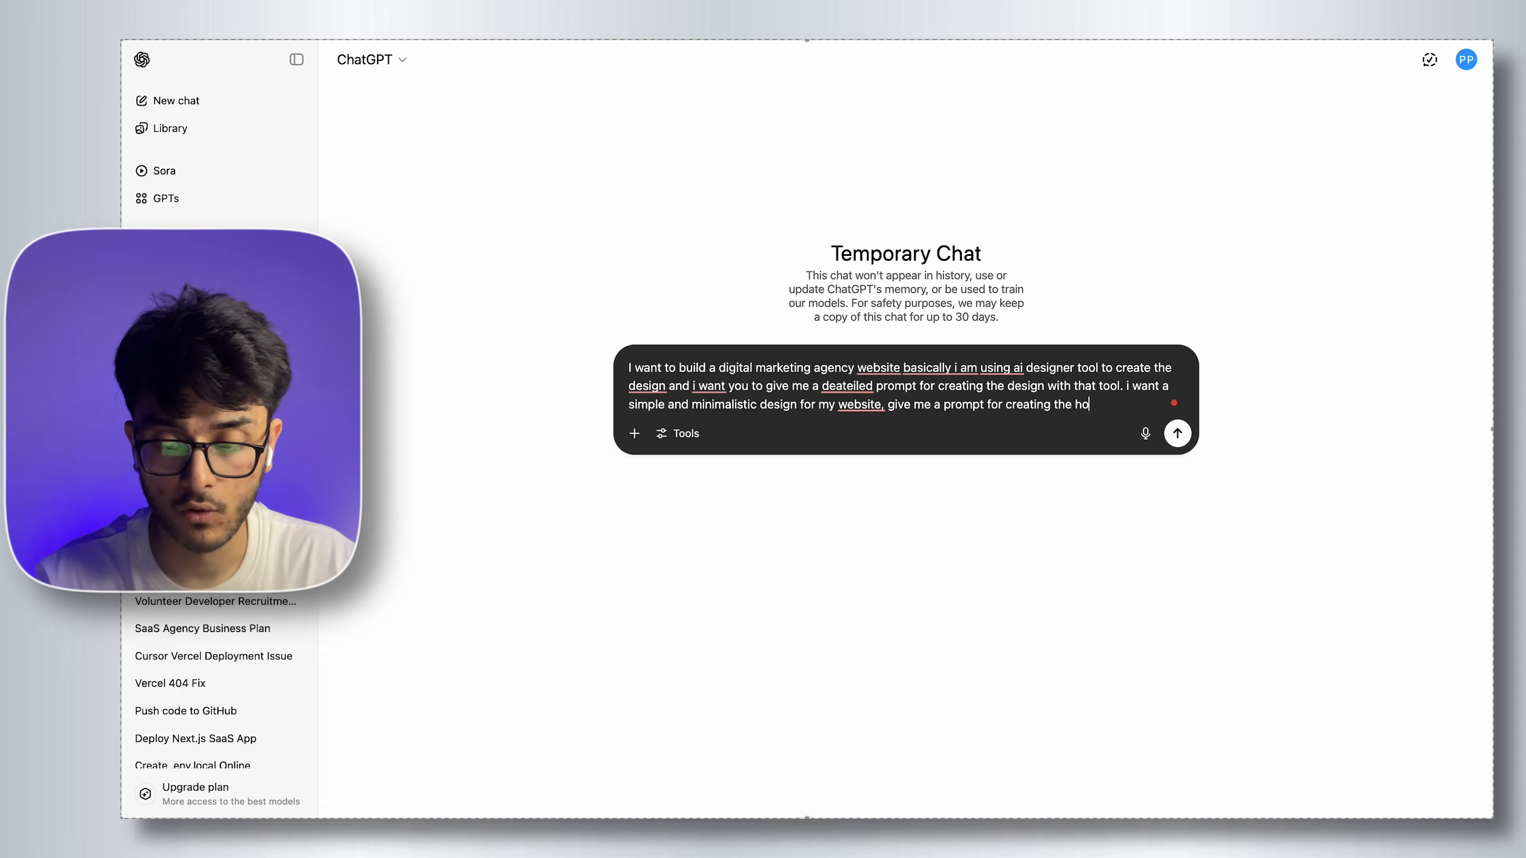
pyautogui.write('me page of the website')
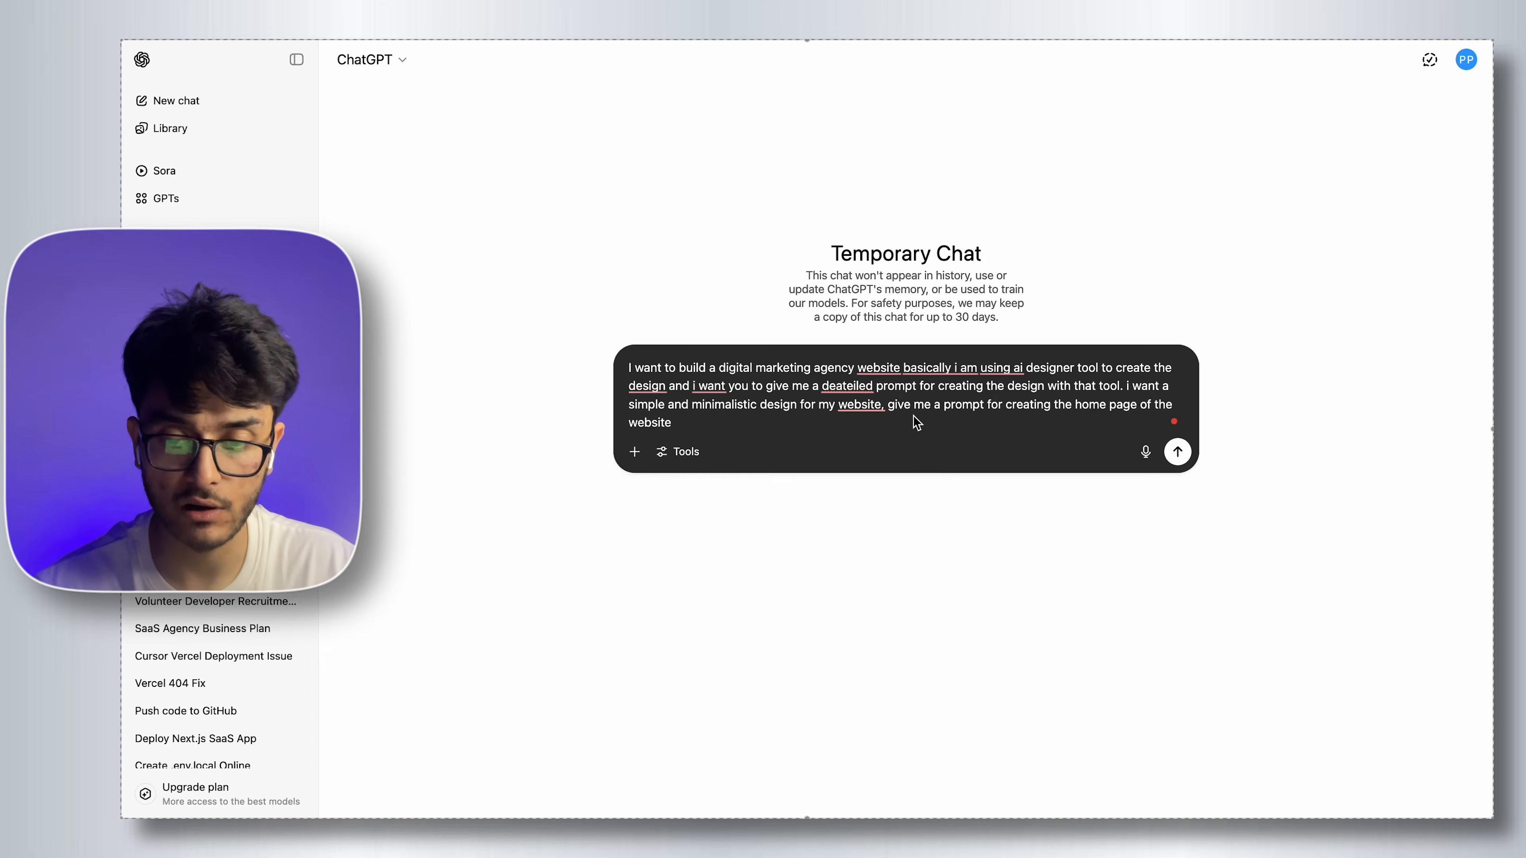
pyautogui.press('Return')
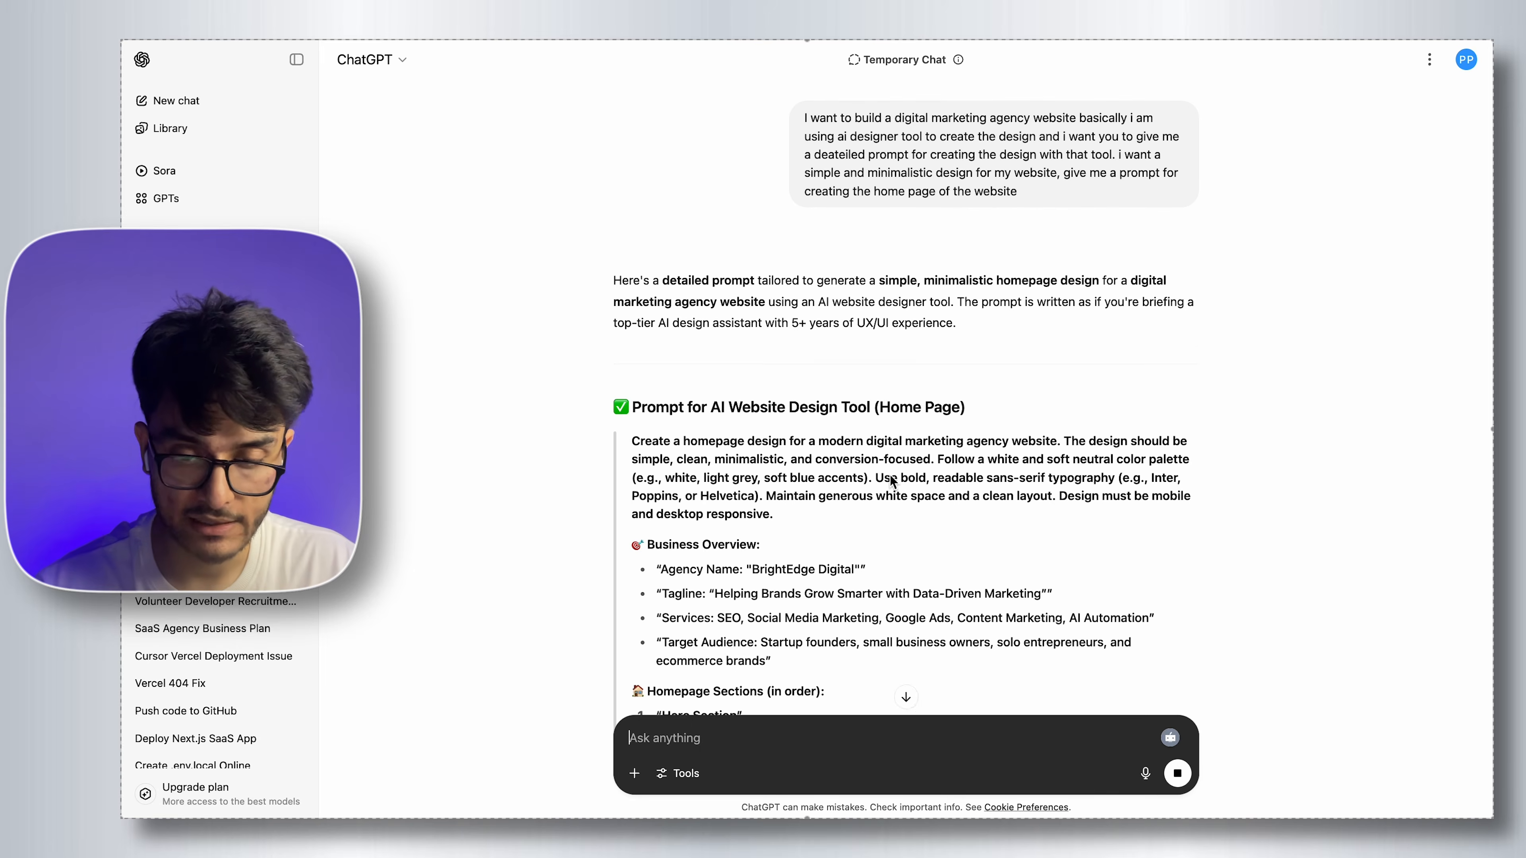
# Copy ChatGPT's complete home page prompt, from the opening design brief through the Design Style Notes.
pyautogui.doubleClick(756, 404)
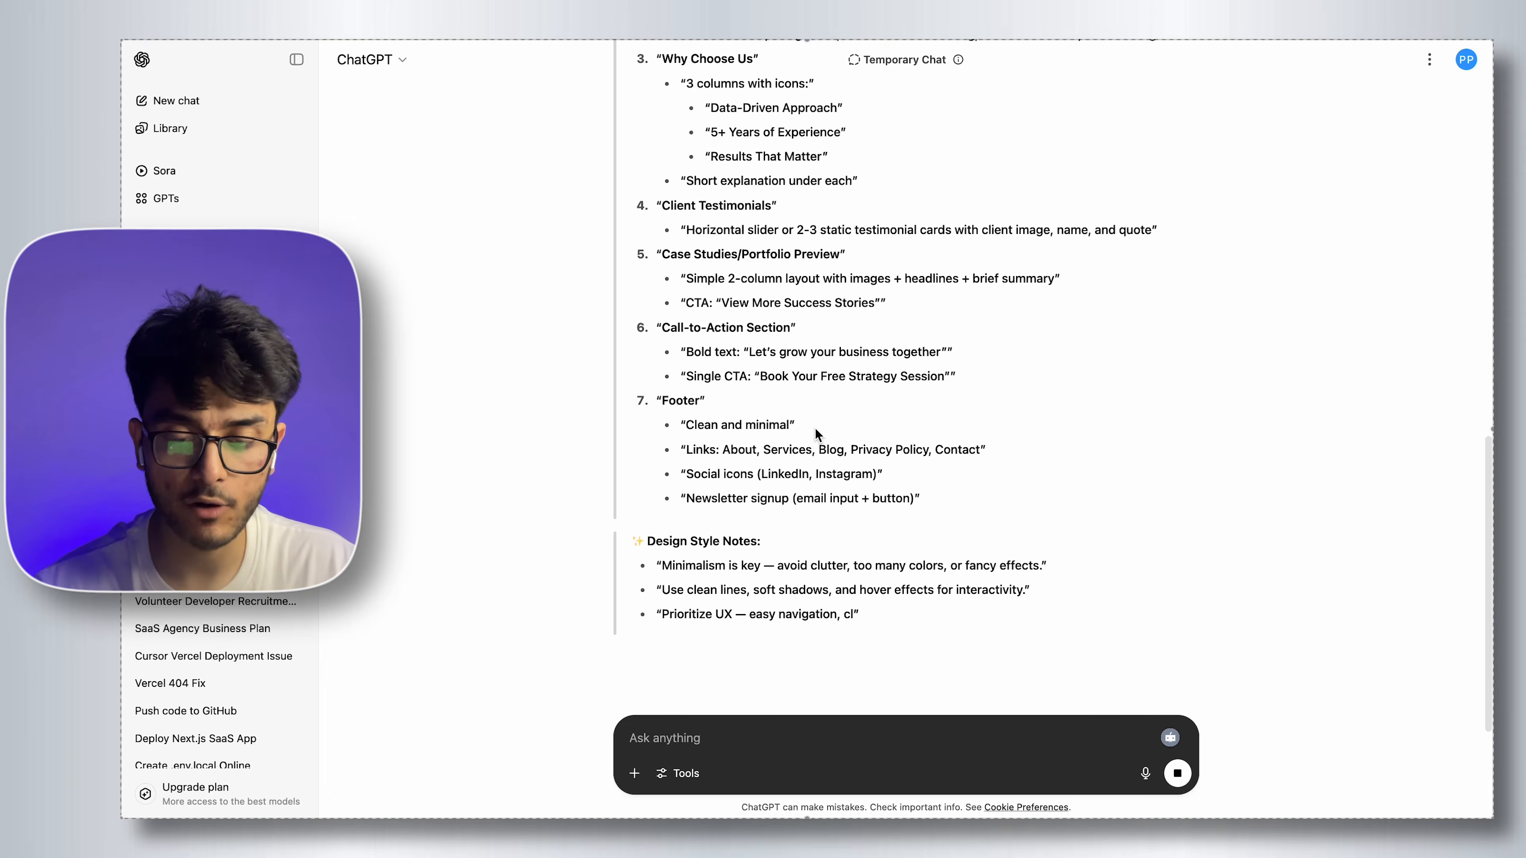
pyautogui.scroll(15, 815, 428)
pyautogui.moveTo(630, 352); pyautogui.dragTo(1077, 497)
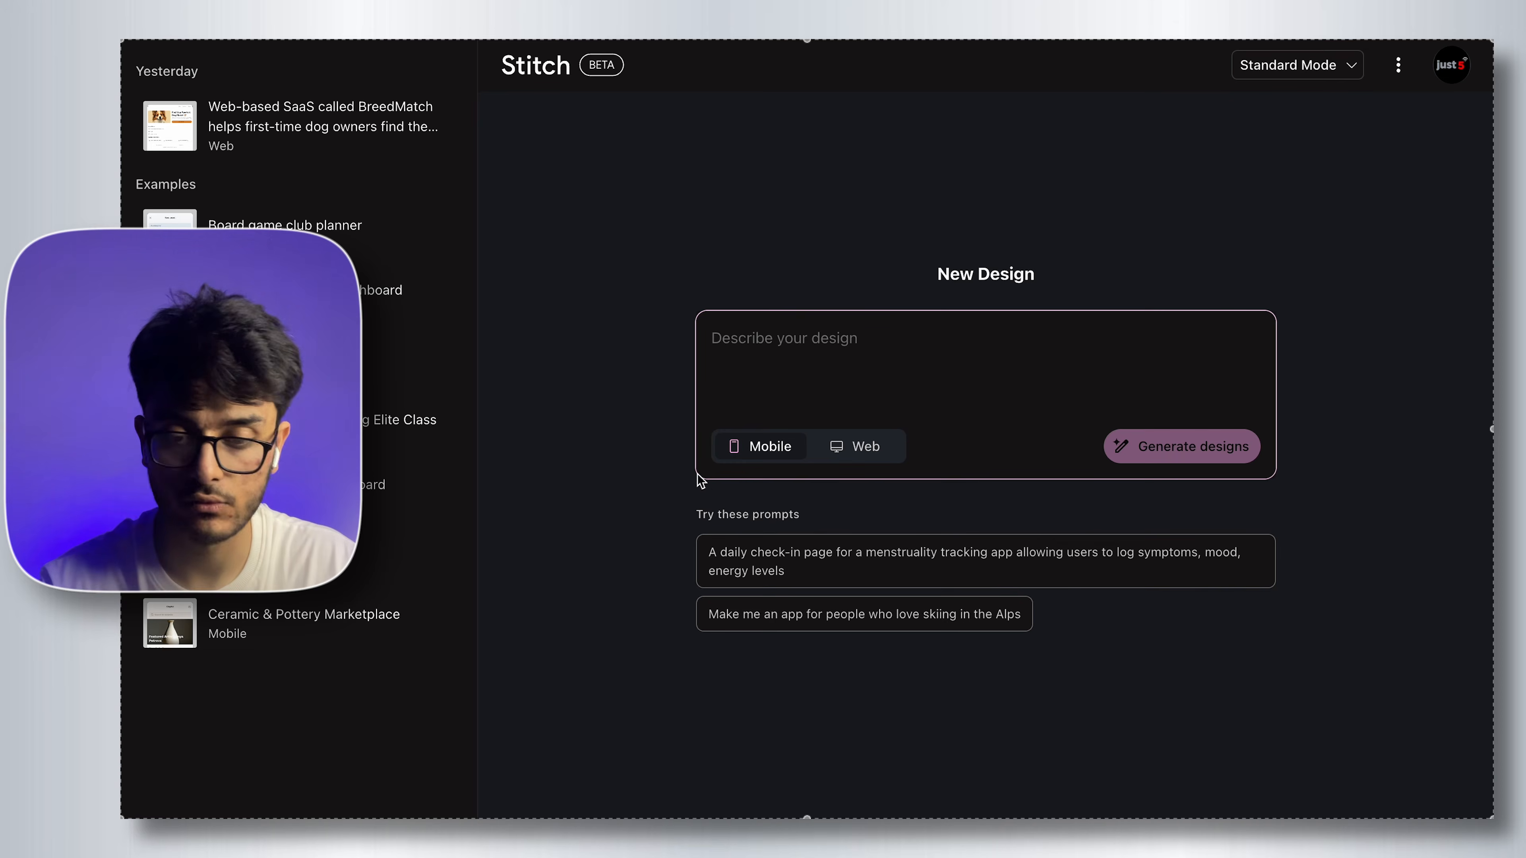
# Switch to Stitch, paste the copied agency prompt into a new design, set the format to Web and generate the designs.
pyautogui.click(800, 365)
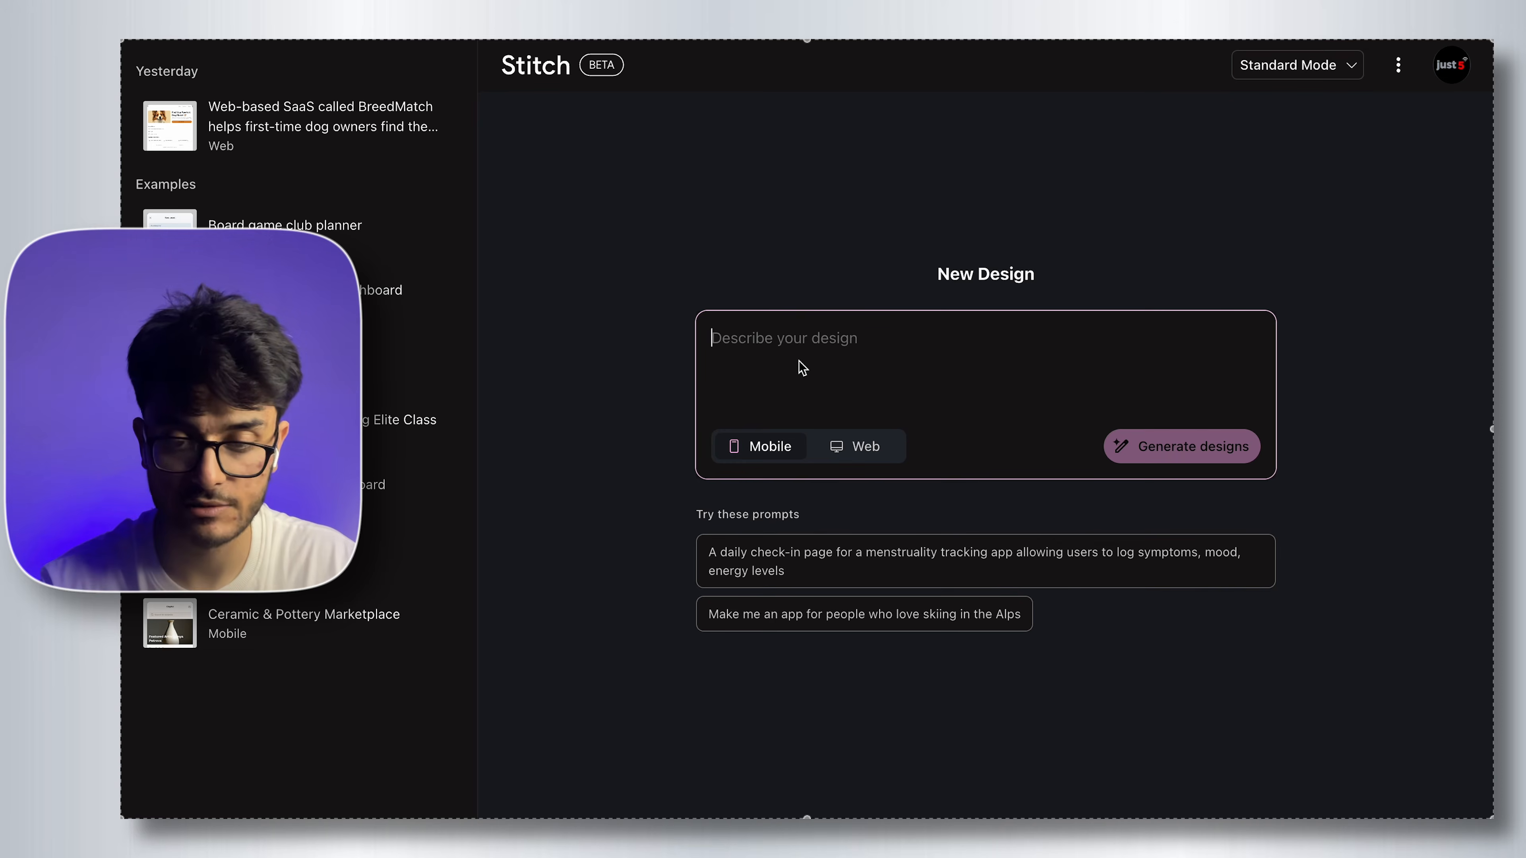
pyautogui.press('super+v')
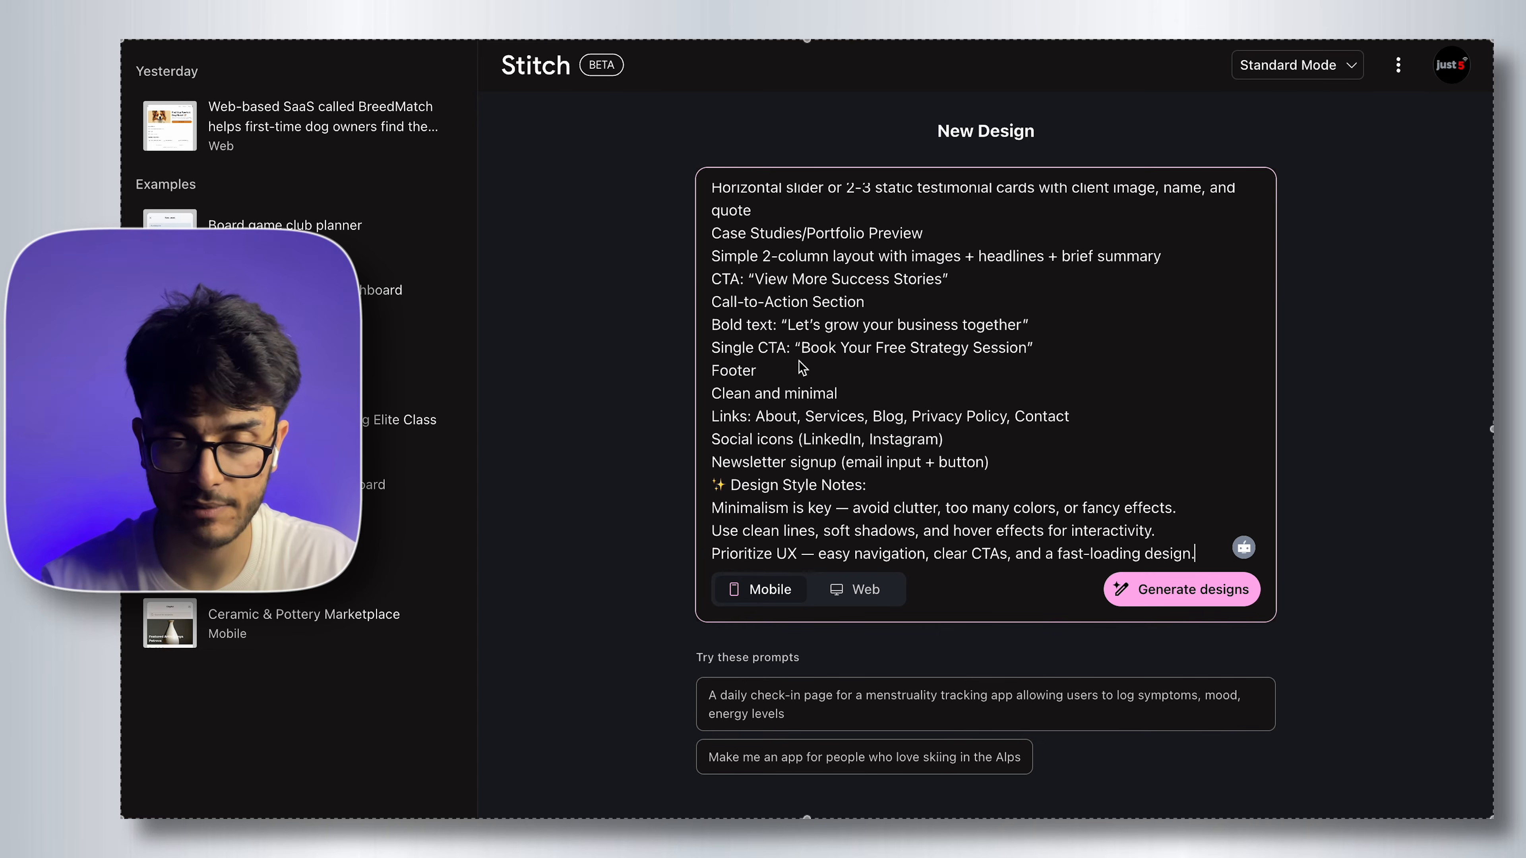
pyautogui.click(847, 602)
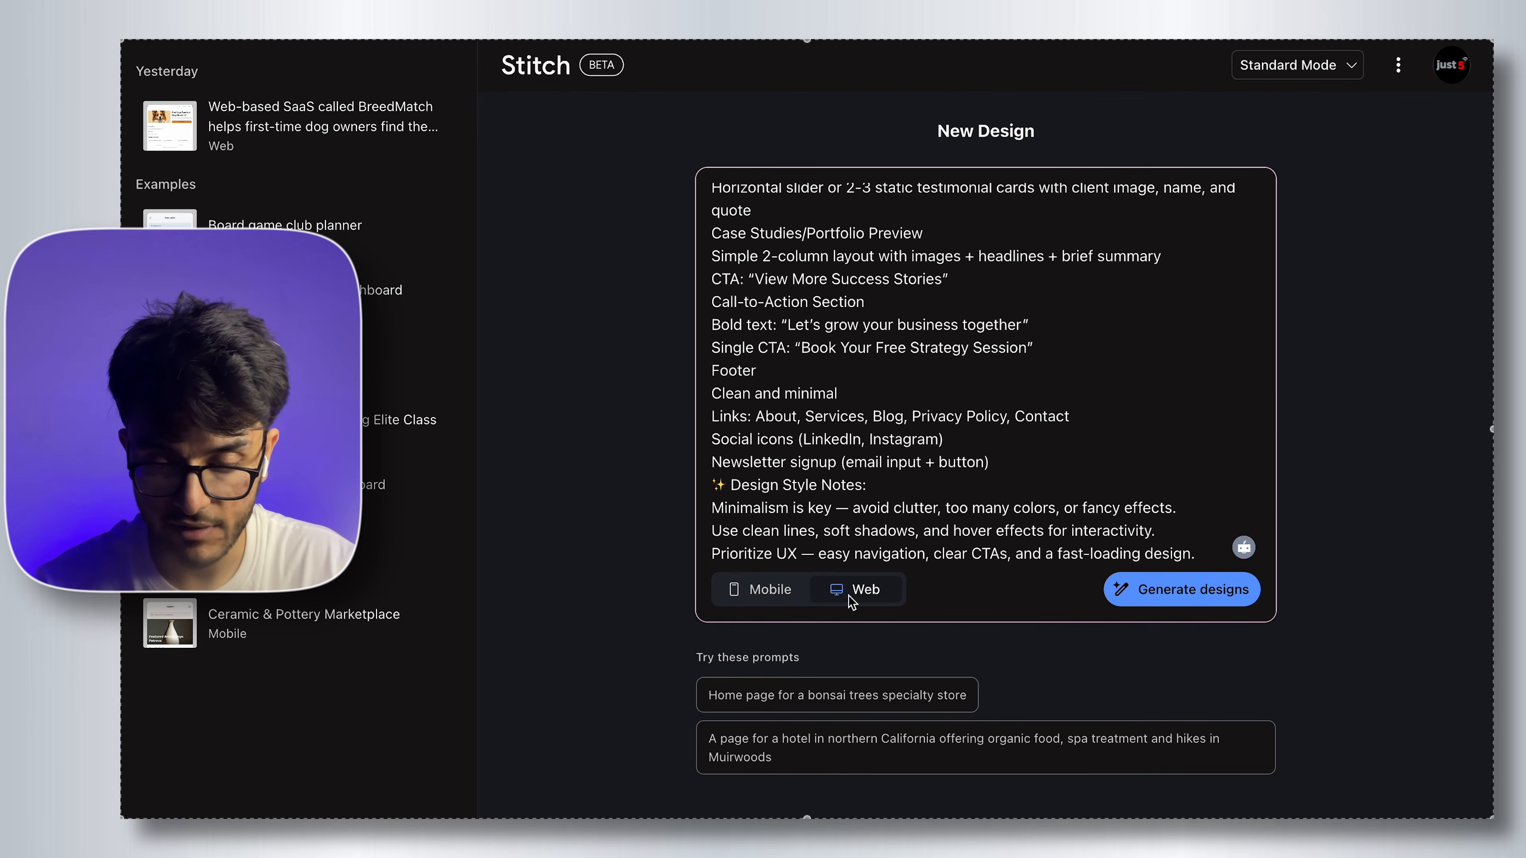
pyautogui.click(1202, 593)
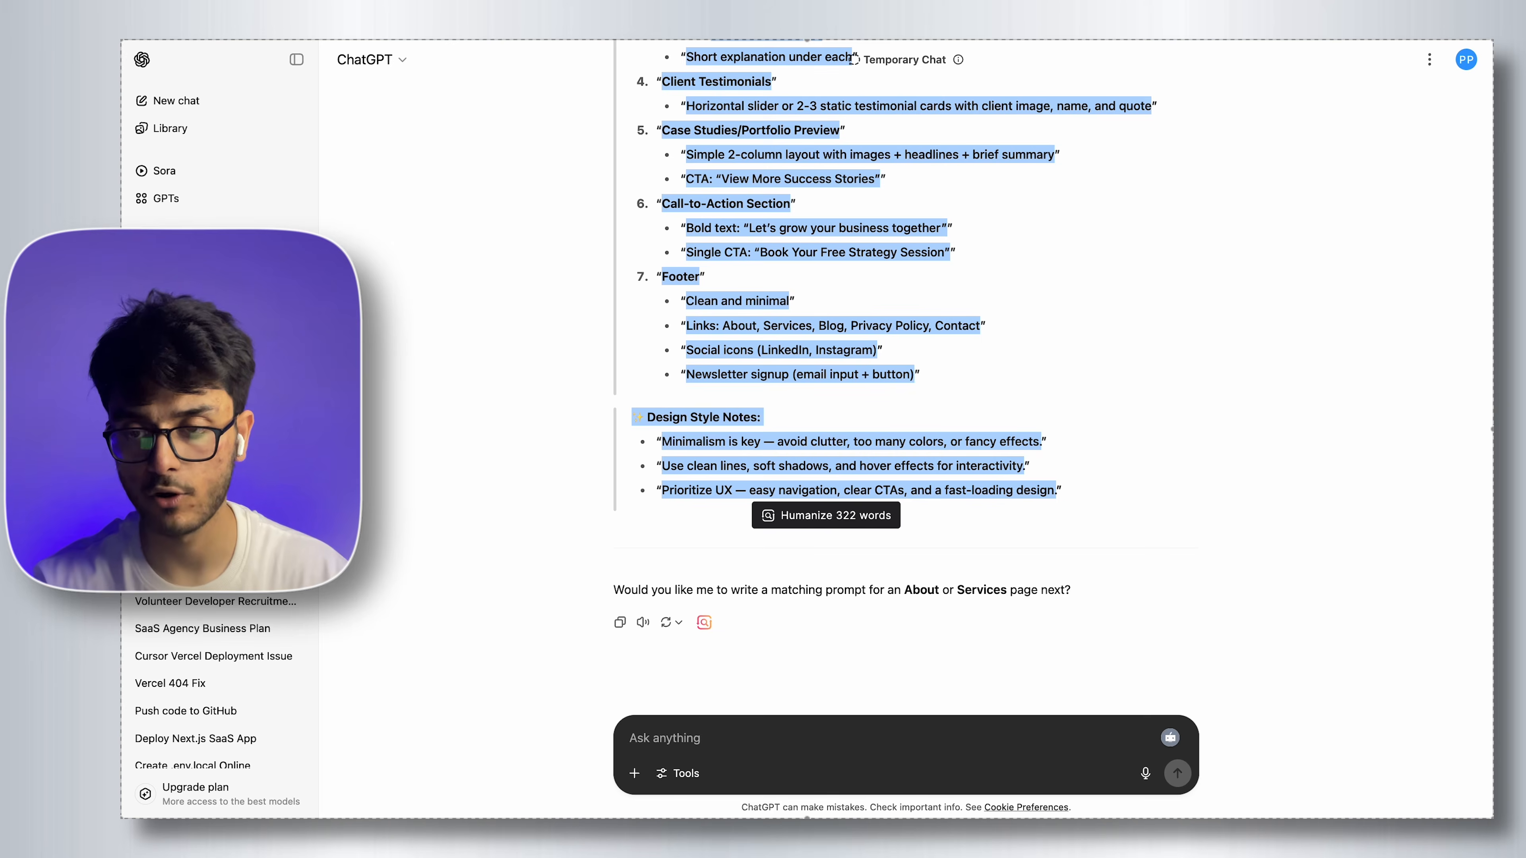
pyautogui.click(792, 739)
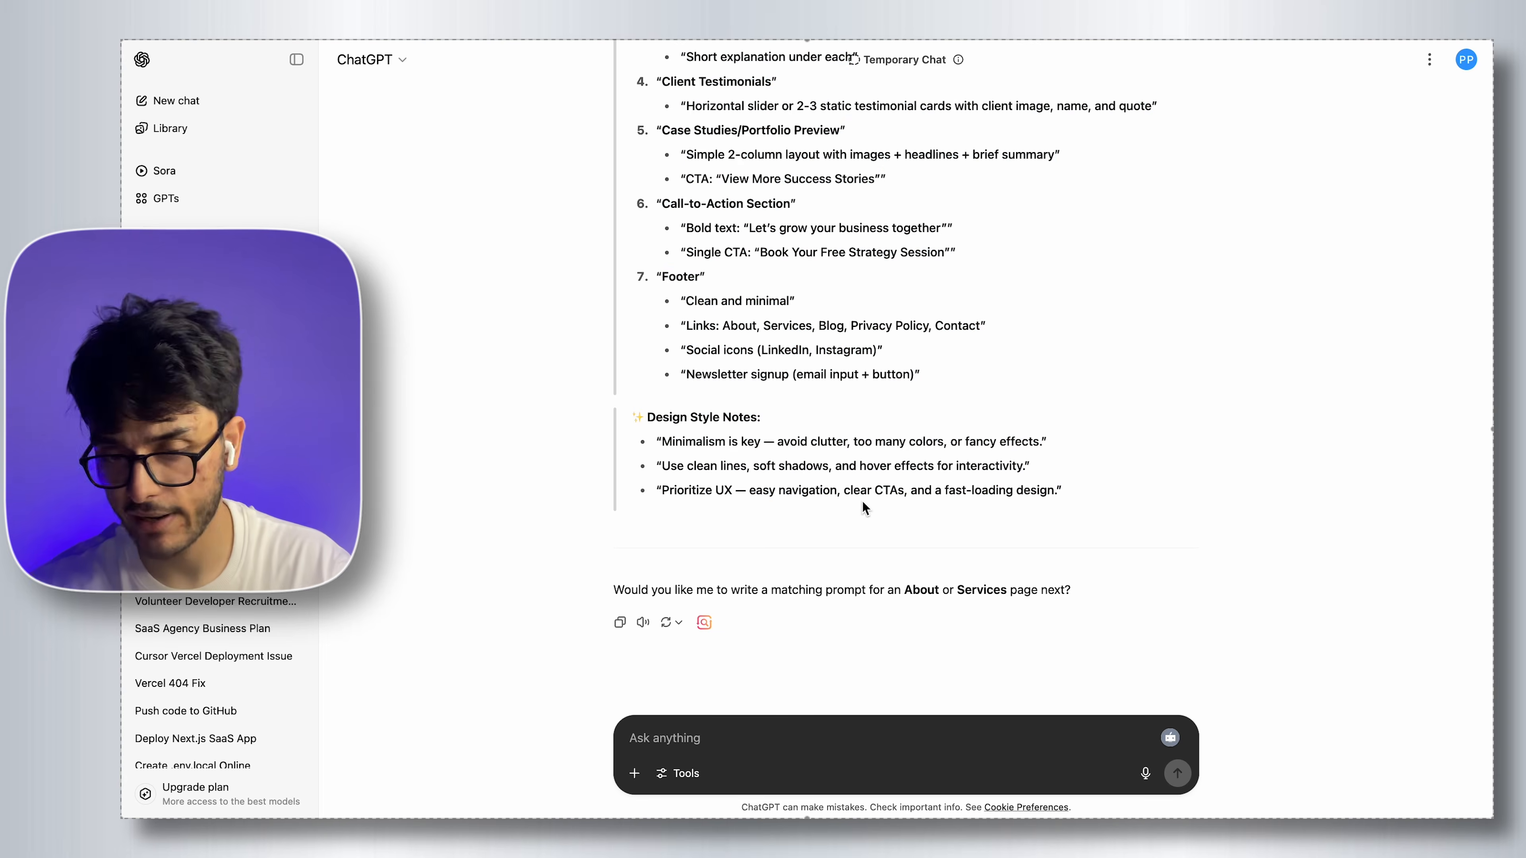
pyautogui.scroll(5, 861, 501)
pyautogui.scroll(15, 862, 500)
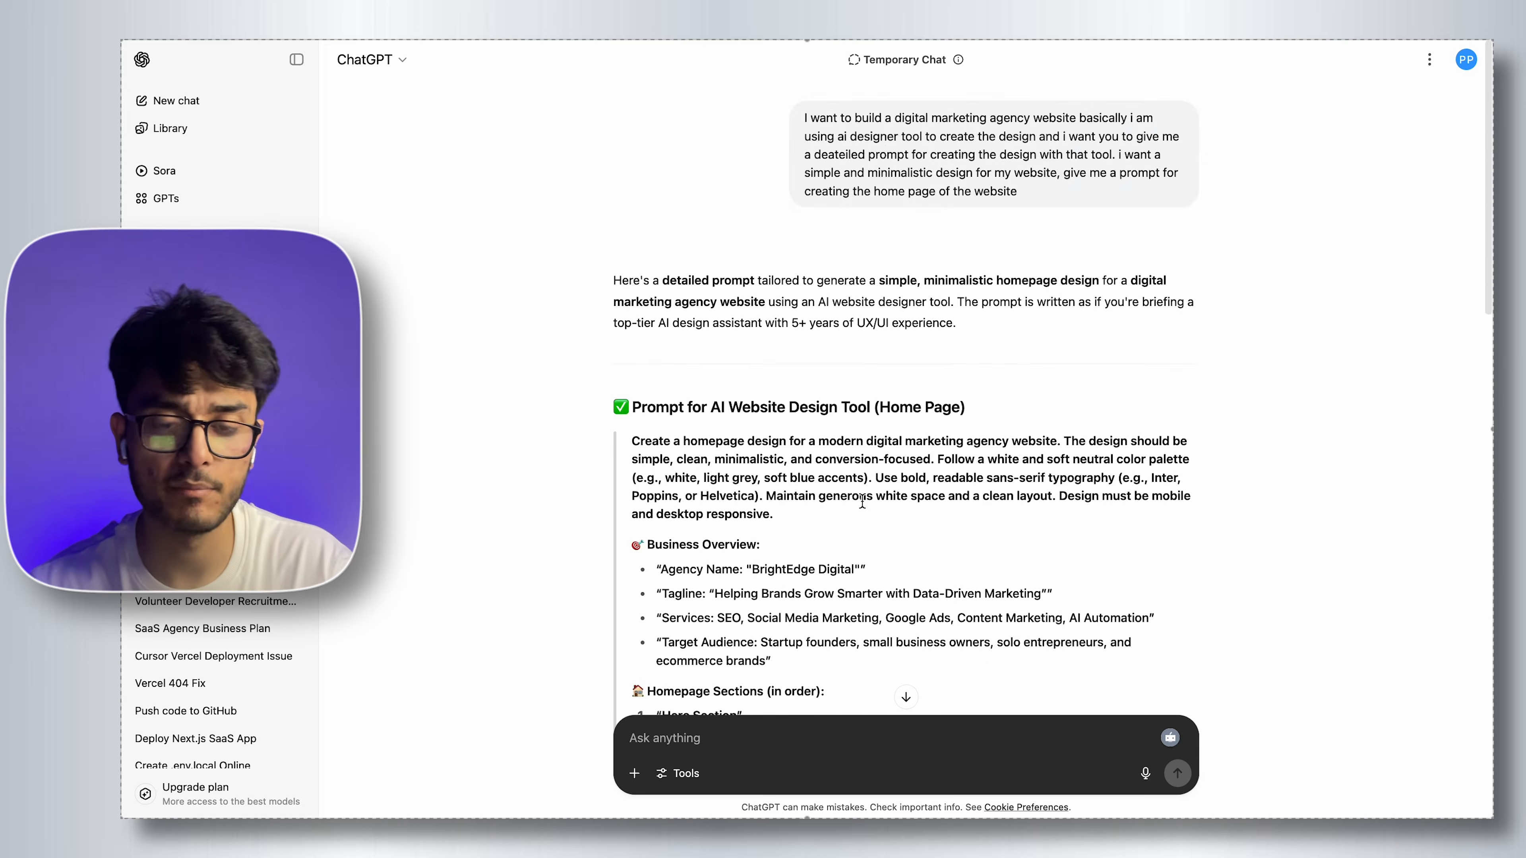
pyautogui.scroll(-20, 862, 500)
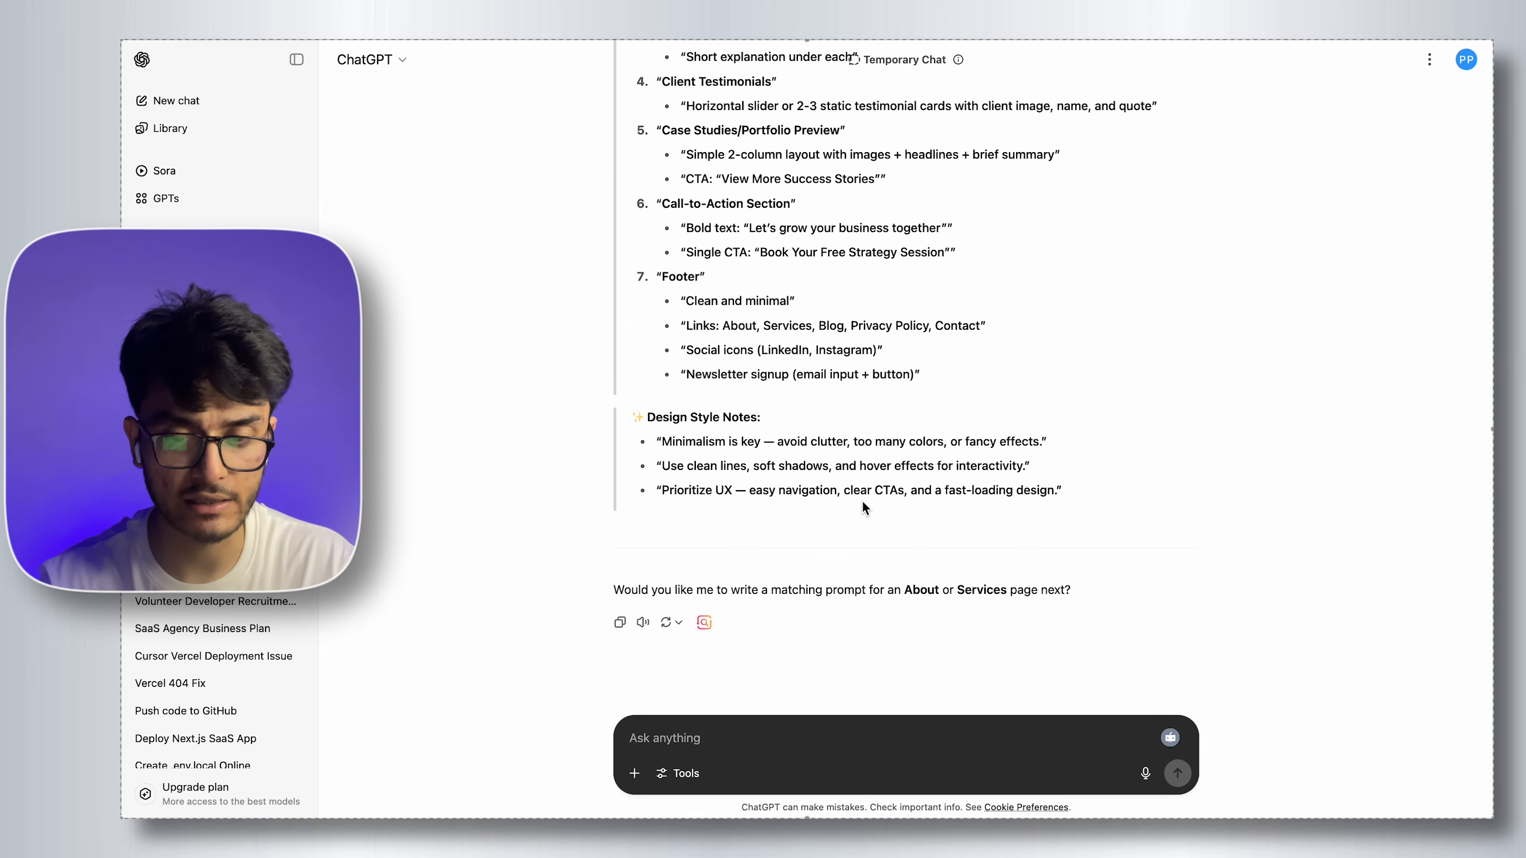
pyautogui.write('i wan')
pyautogui.press('super+a')
pyautogui.press('BackSpace')
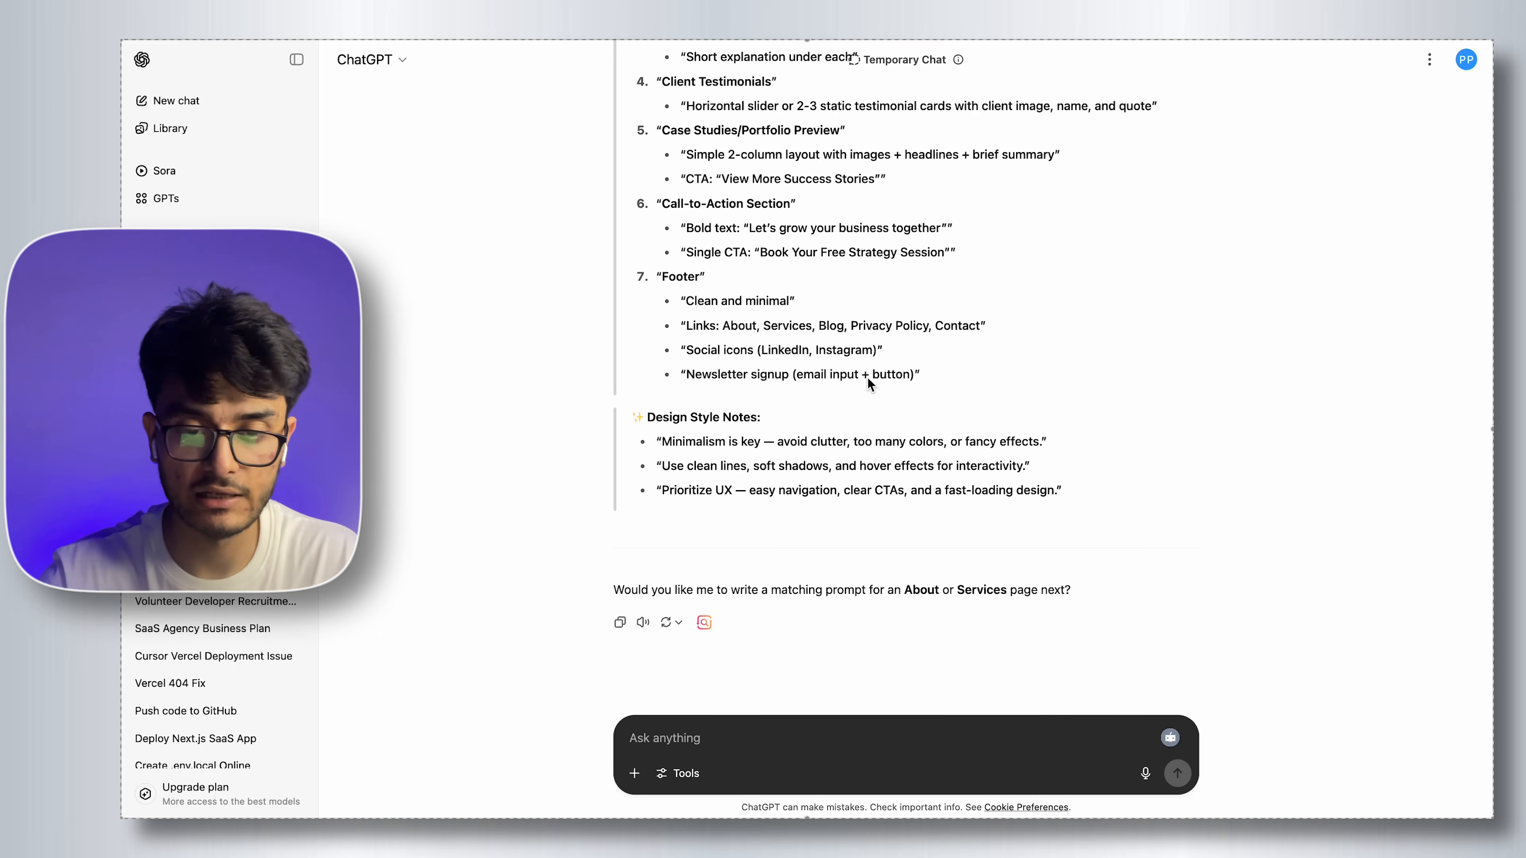
pyautogui.scroll(20, 869, 384)
# Start a new temporary ChatGPT chat and begin a request to create a duplicate app of Shopify, generating the app's main screen.
pyautogui.click(216, 102)
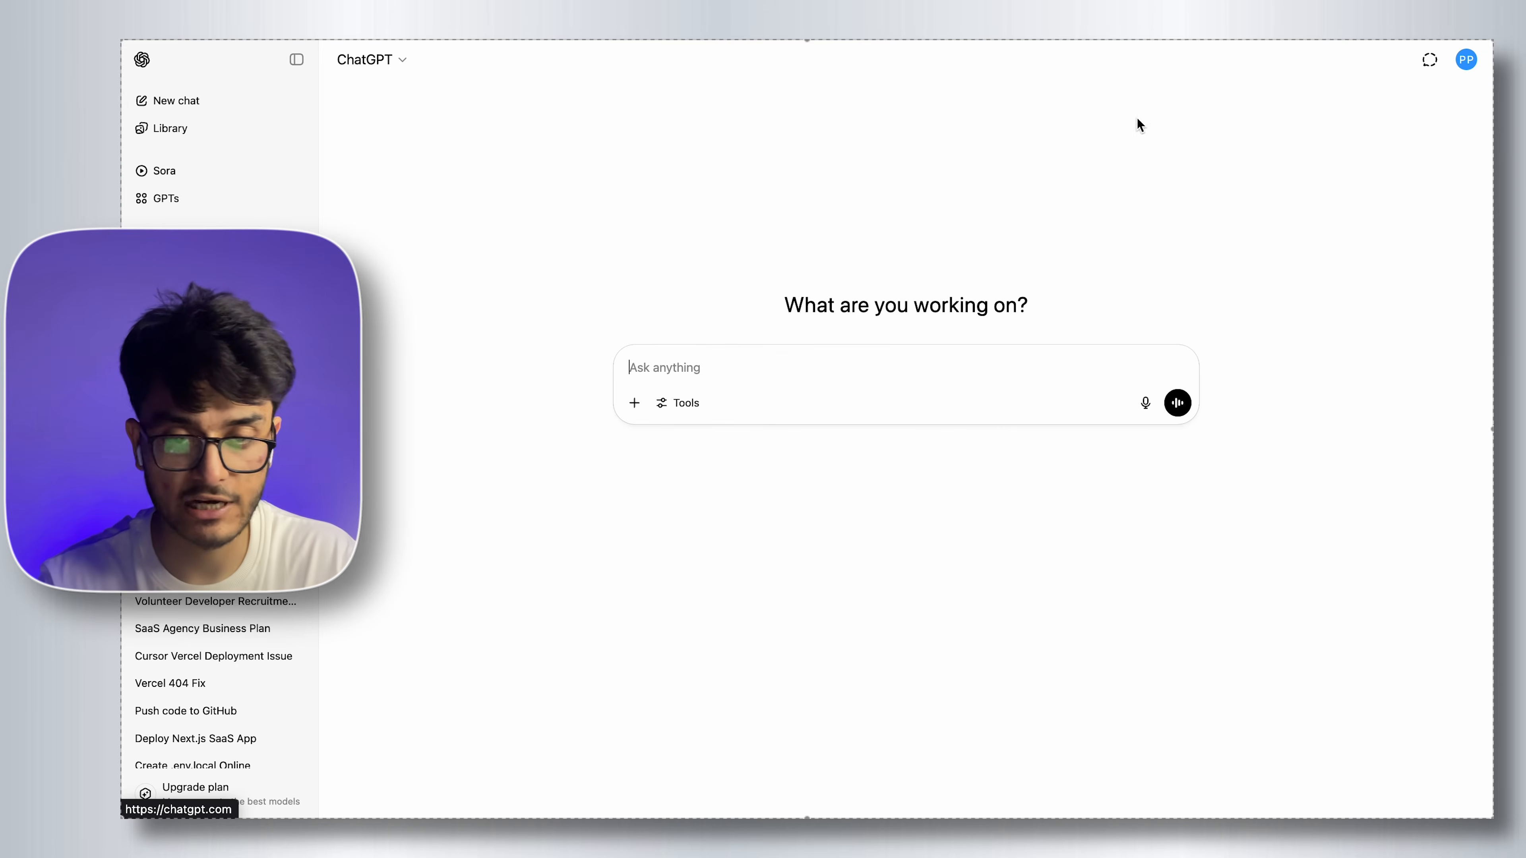
pyautogui.click(1430, 59)
pyautogui.click(790, 375)
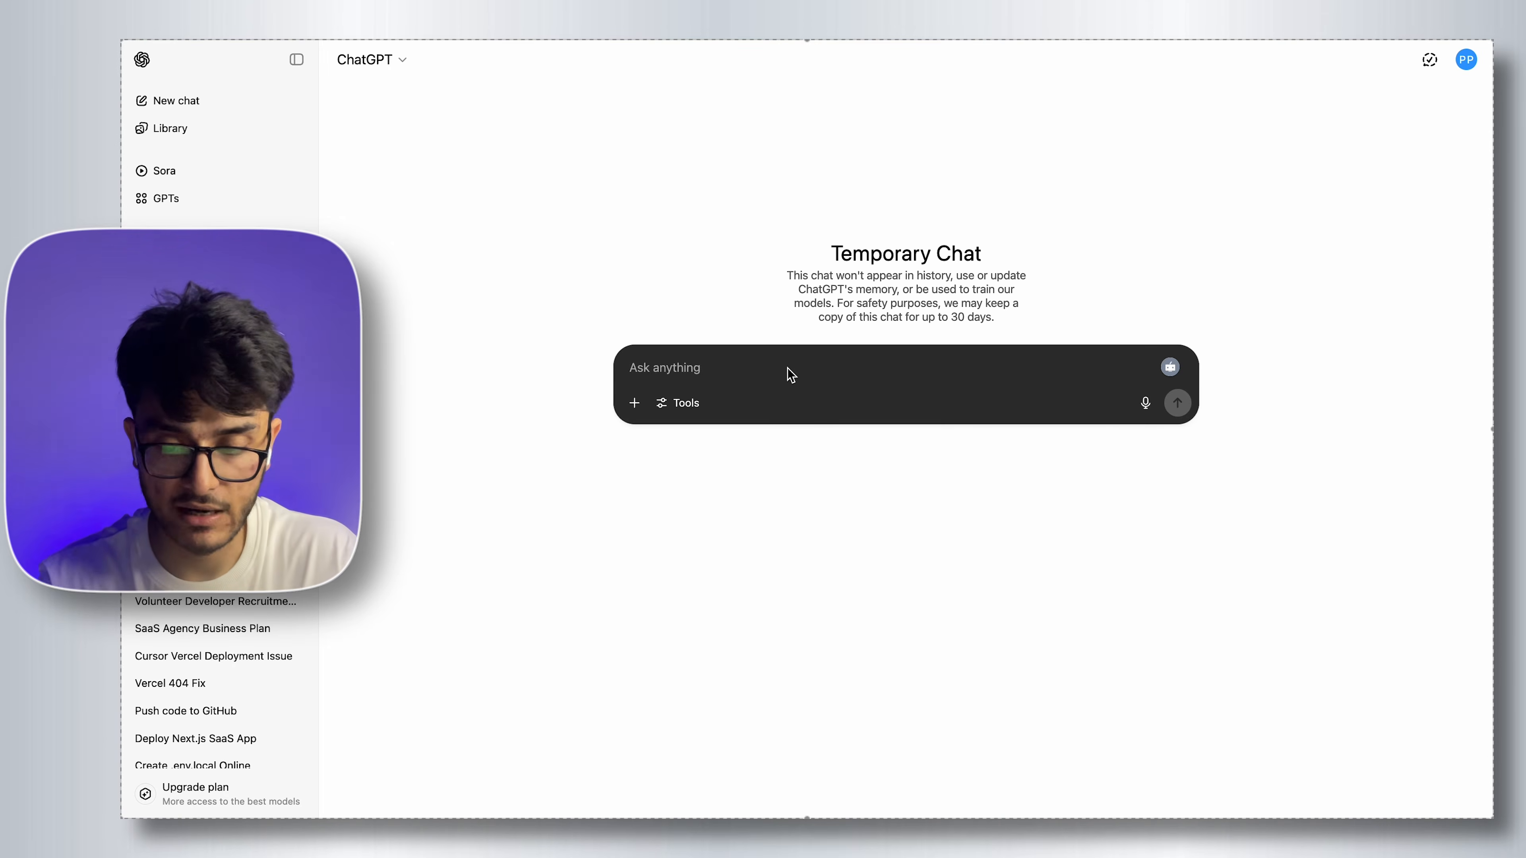
pyautogui.write('I want to cr')
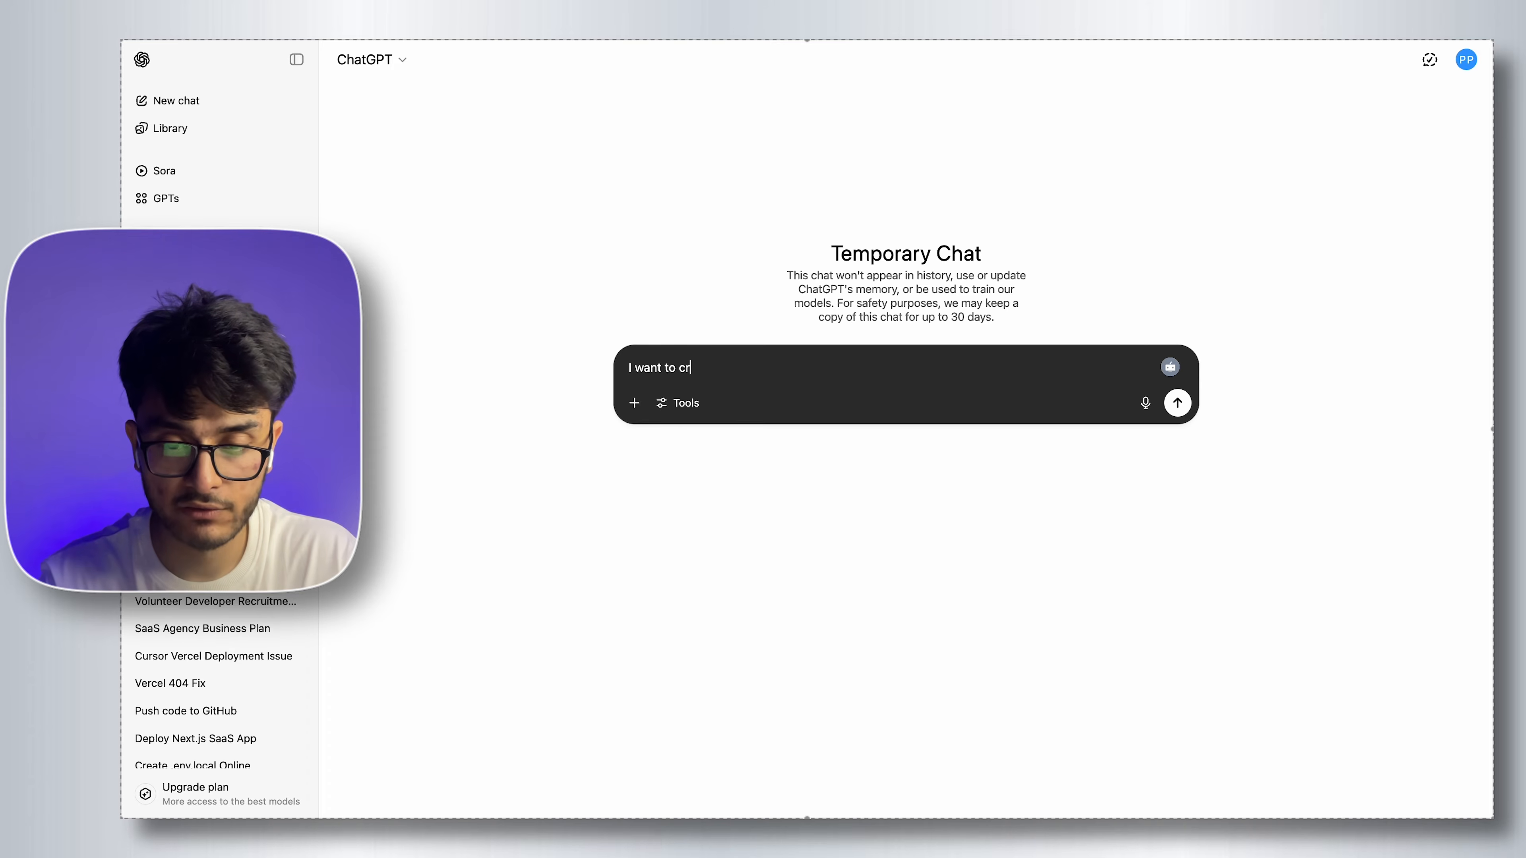
pyautogui.write('eate a dupl')
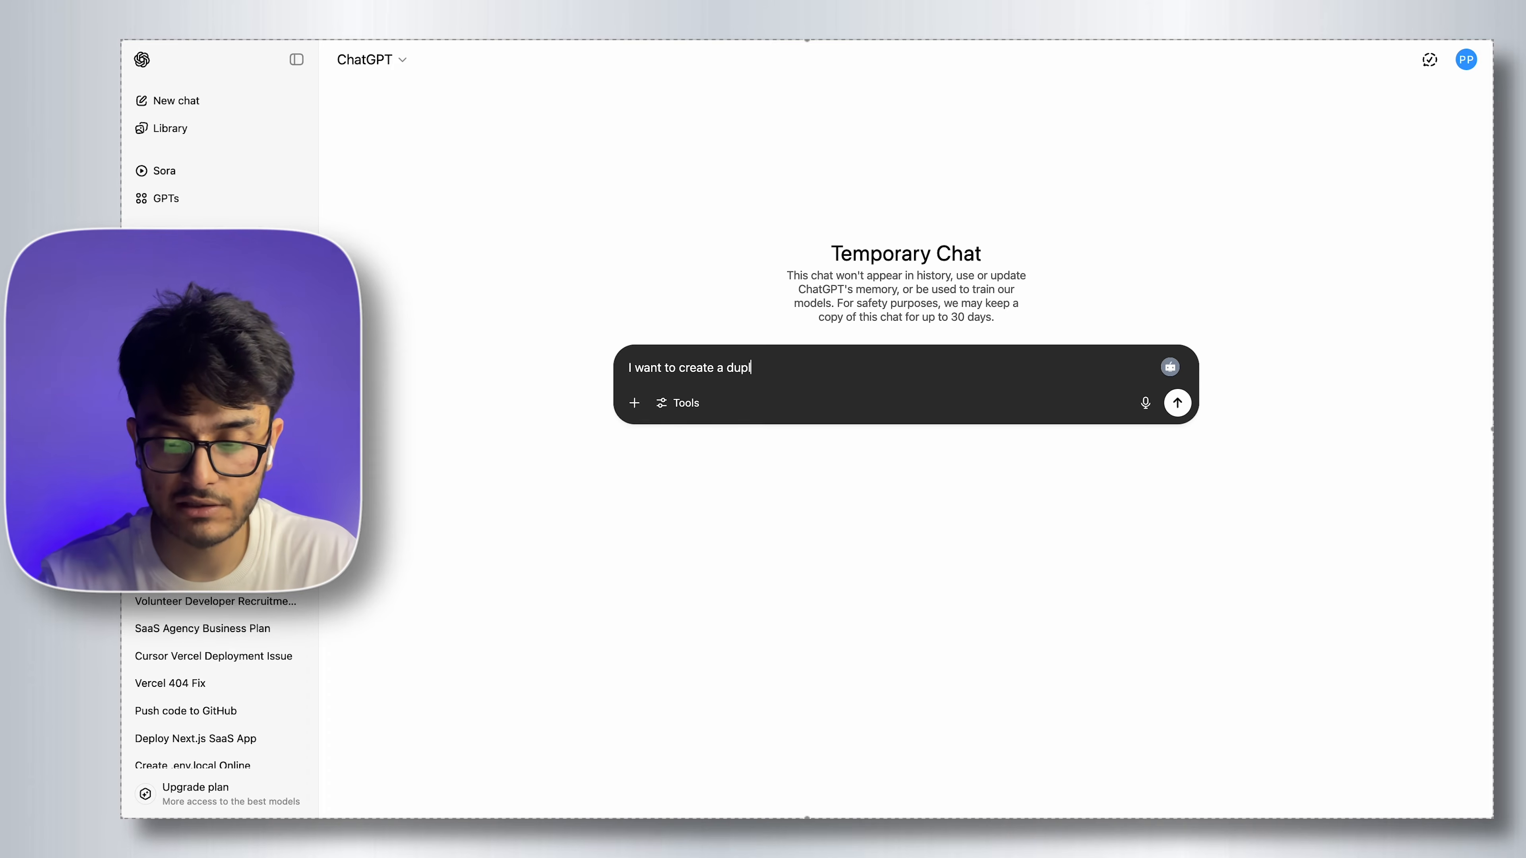
pyautogui.write('icate app of shopify')
pyautogui.press('BackSpace')
pyautogui.write('fy i want to generate the ma')
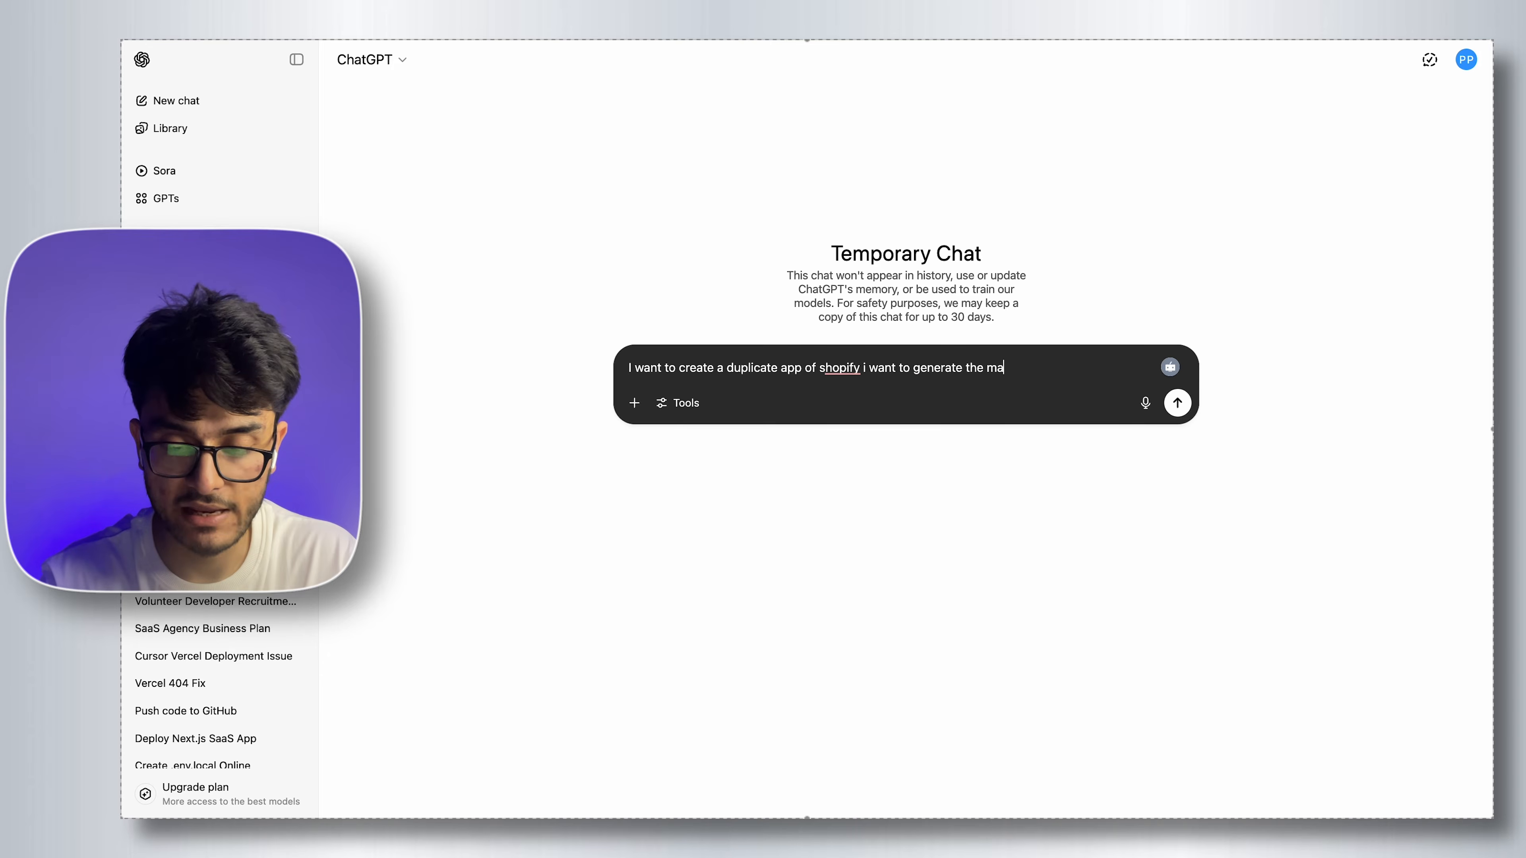
pyautogui.write('in screen of the ')
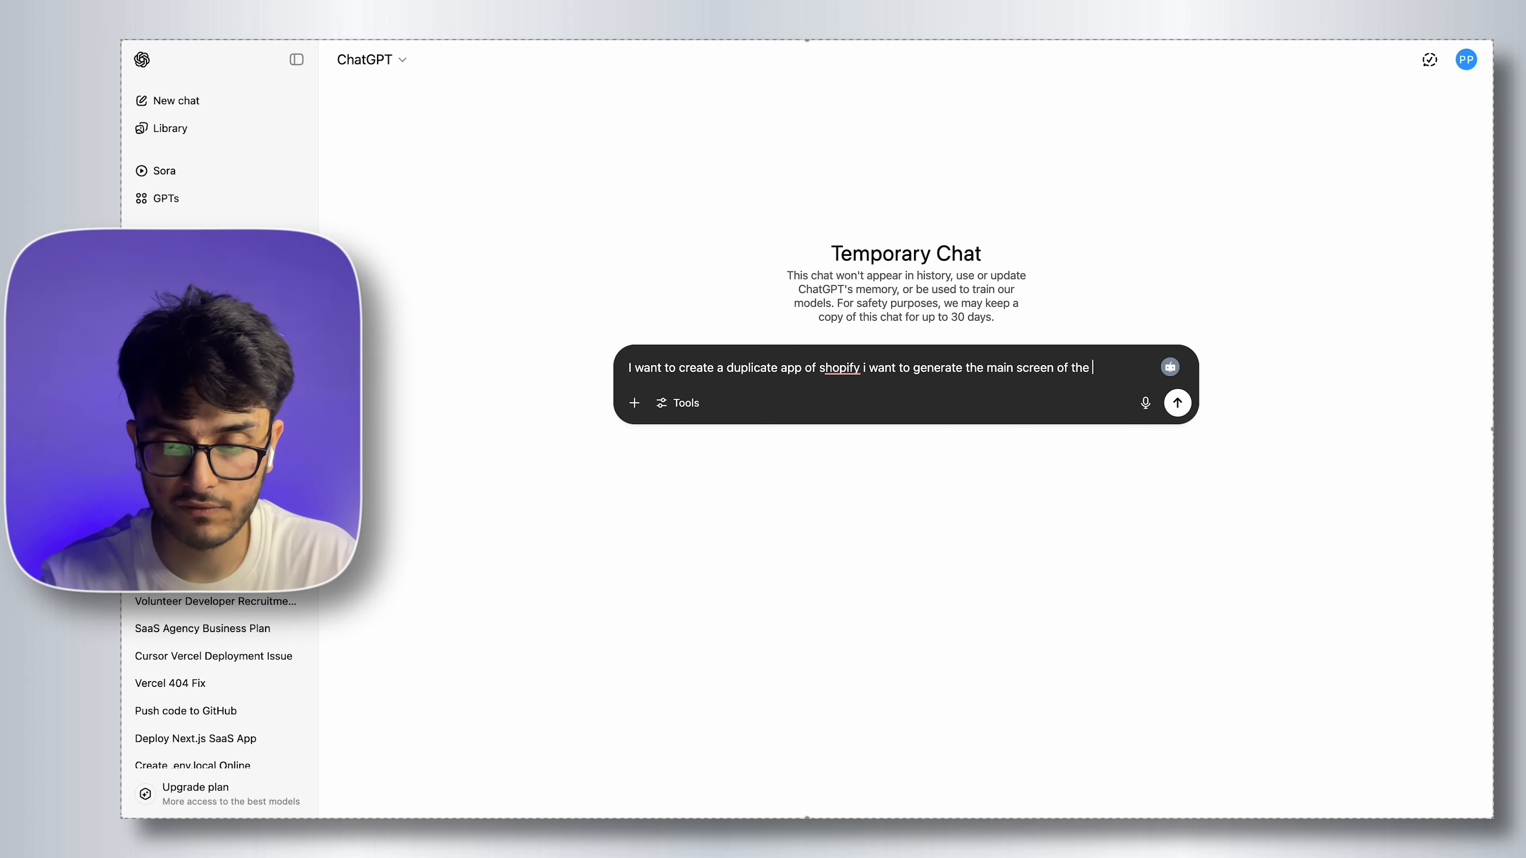
# Add that an AI designing tool will be used, ask for the prompt to design the same app as Shopify, and send the request.
pyautogui.write('app with ai designing tool so i need your')
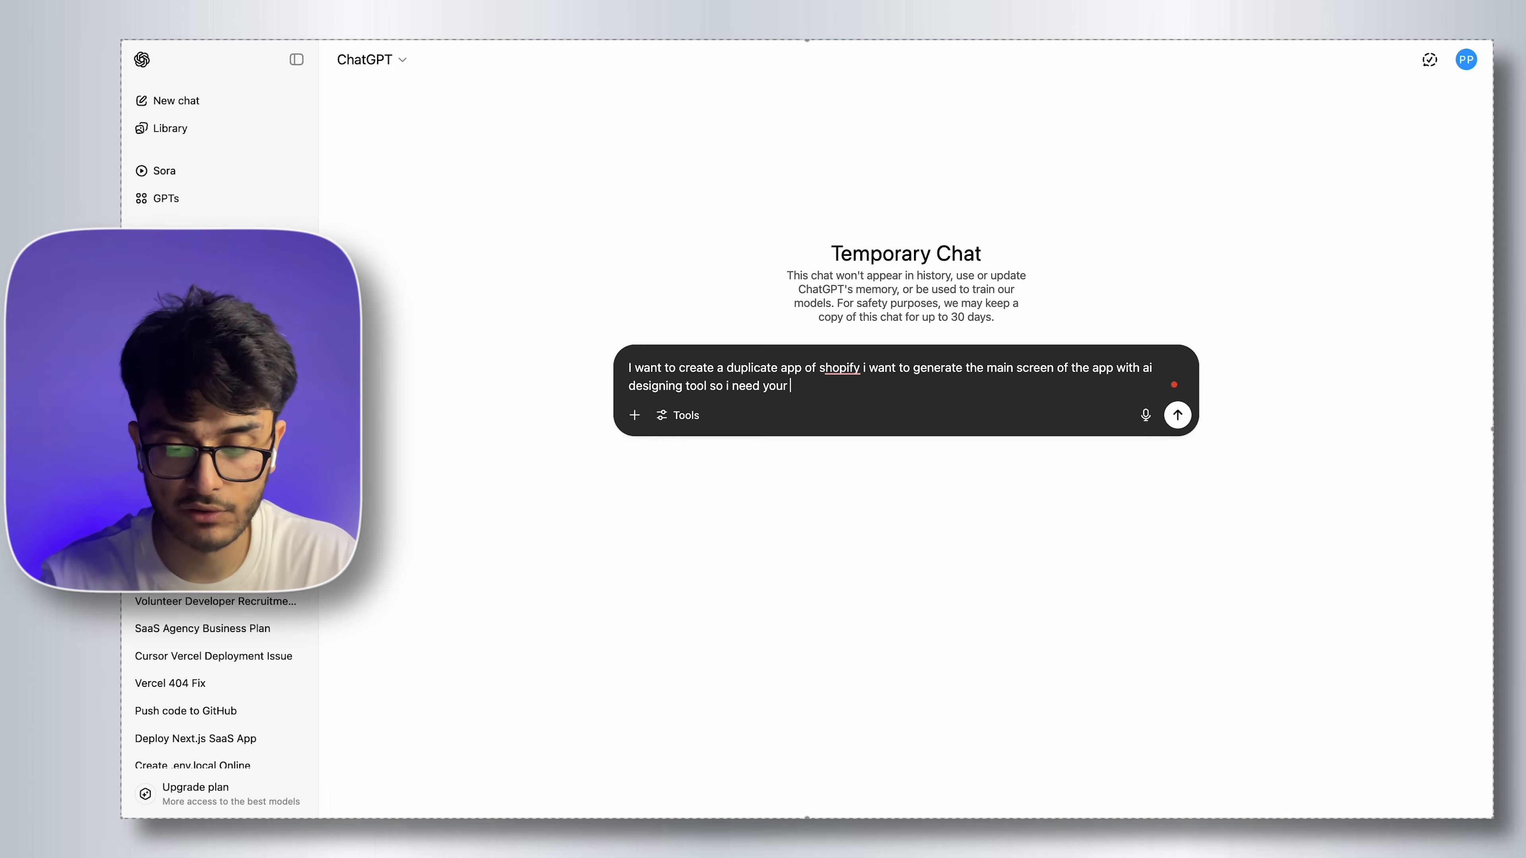
pyautogui.write(' help to prompt')
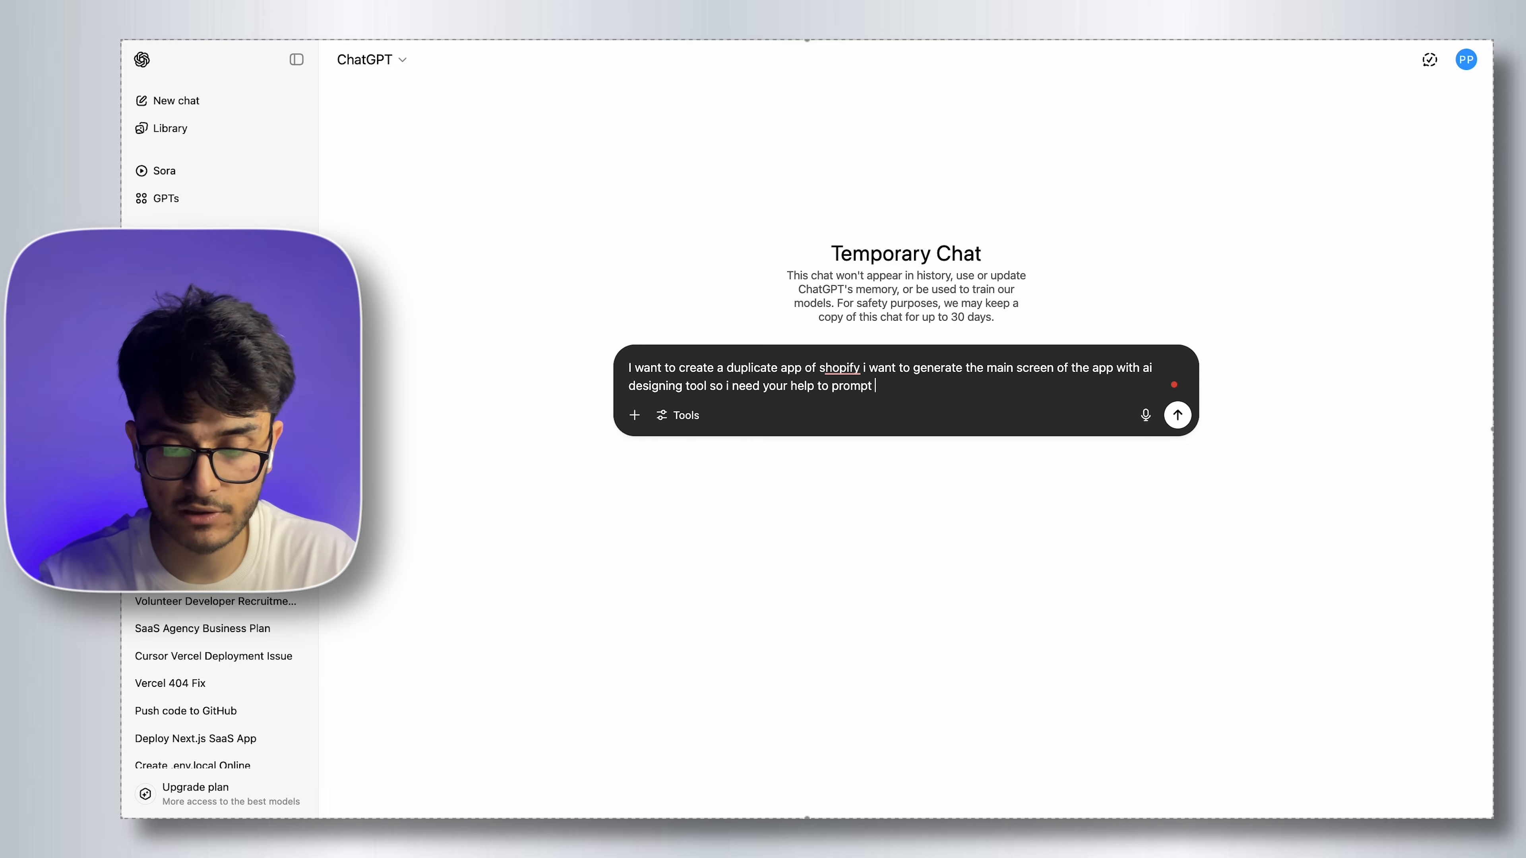
pyautogui.write(' the ai tool for designing the same app')
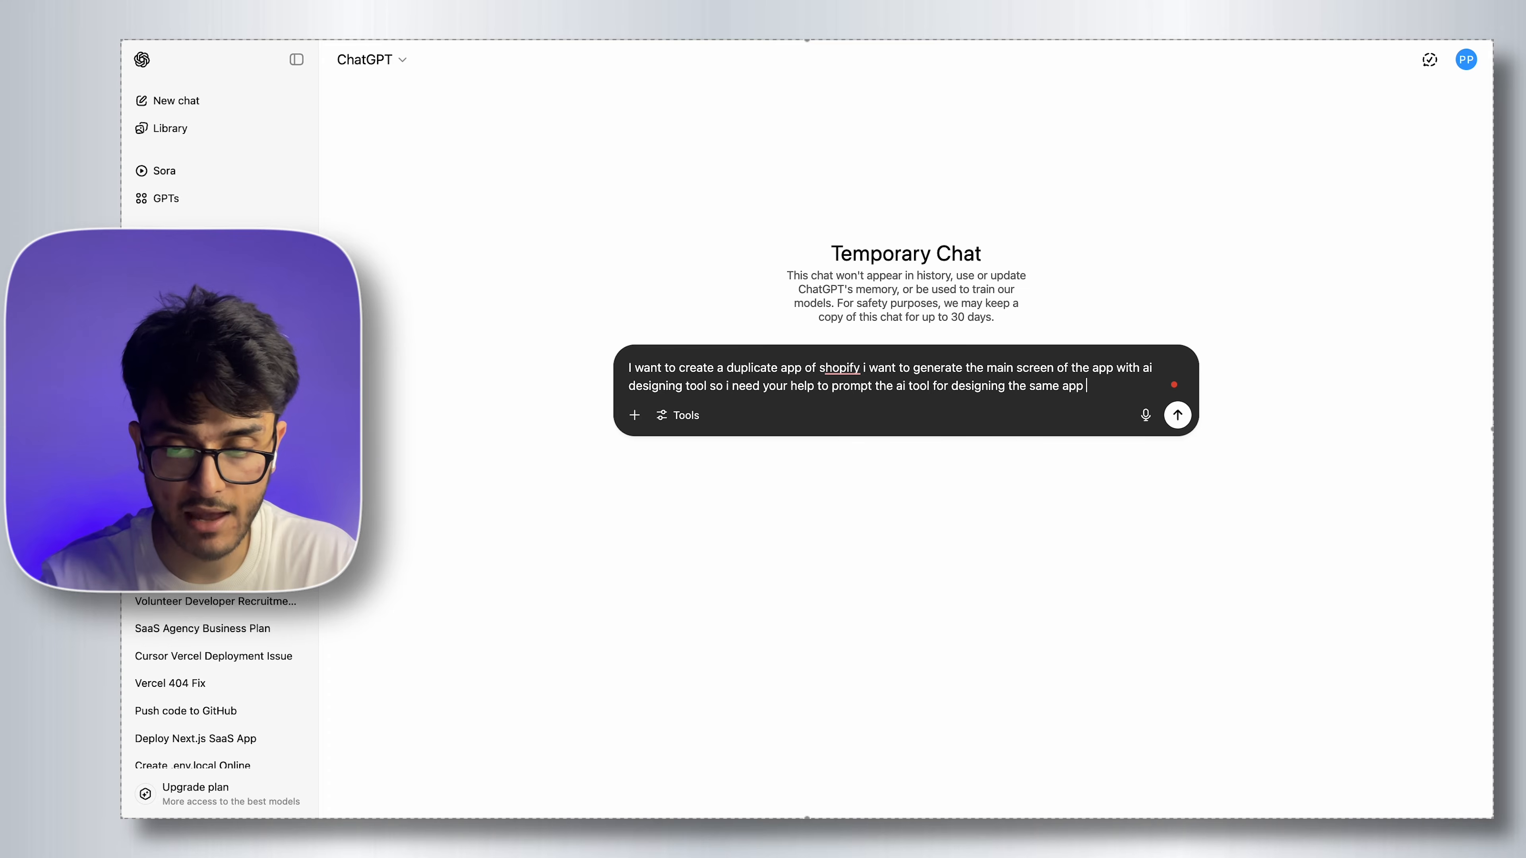
pyautogui.write(' as shopify. Giv')
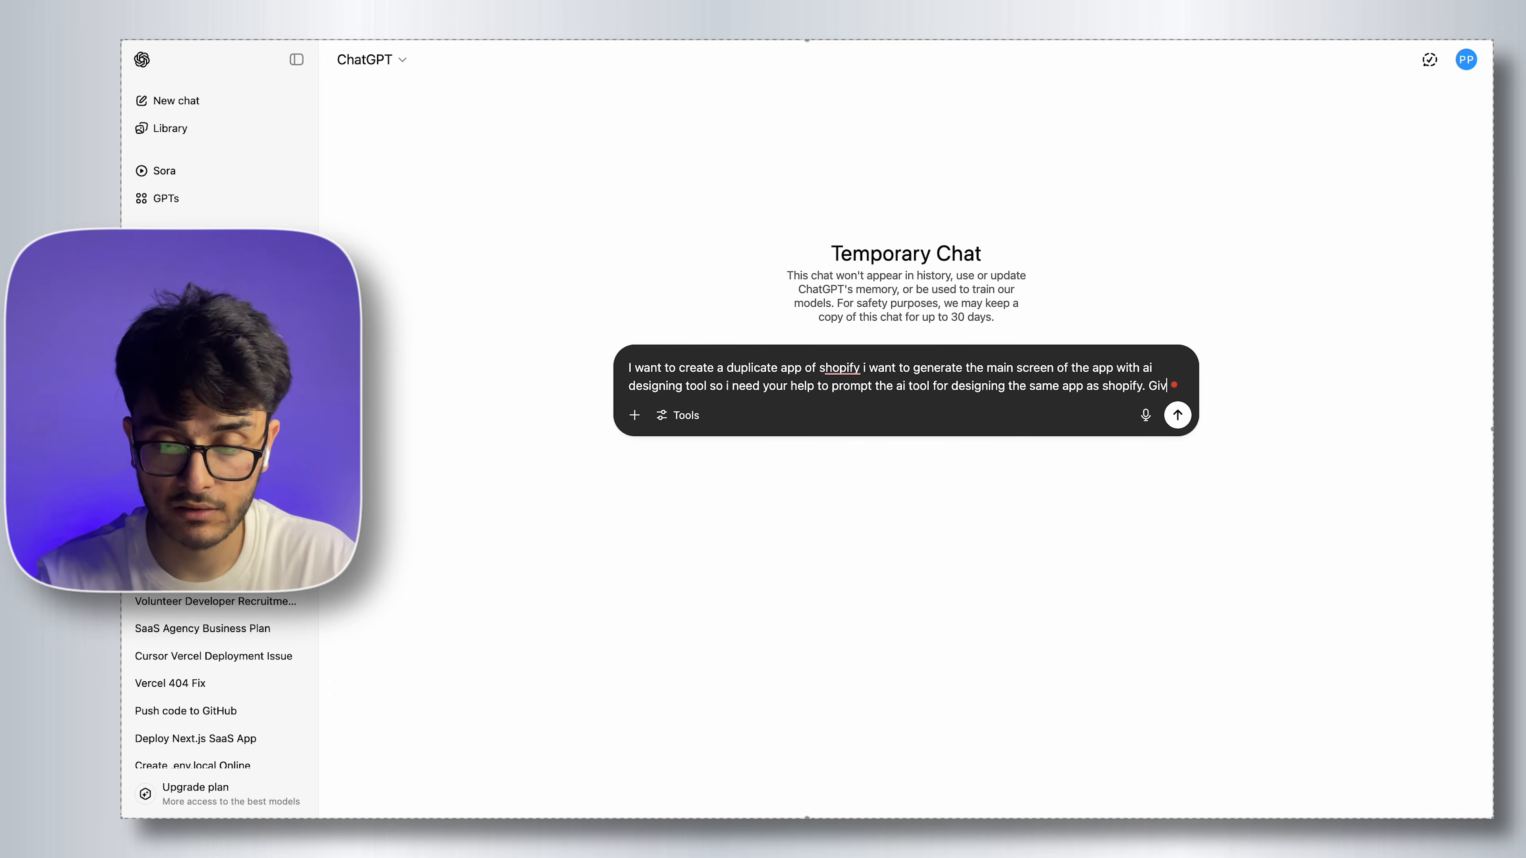
pyautogui.write('e me the prompt')
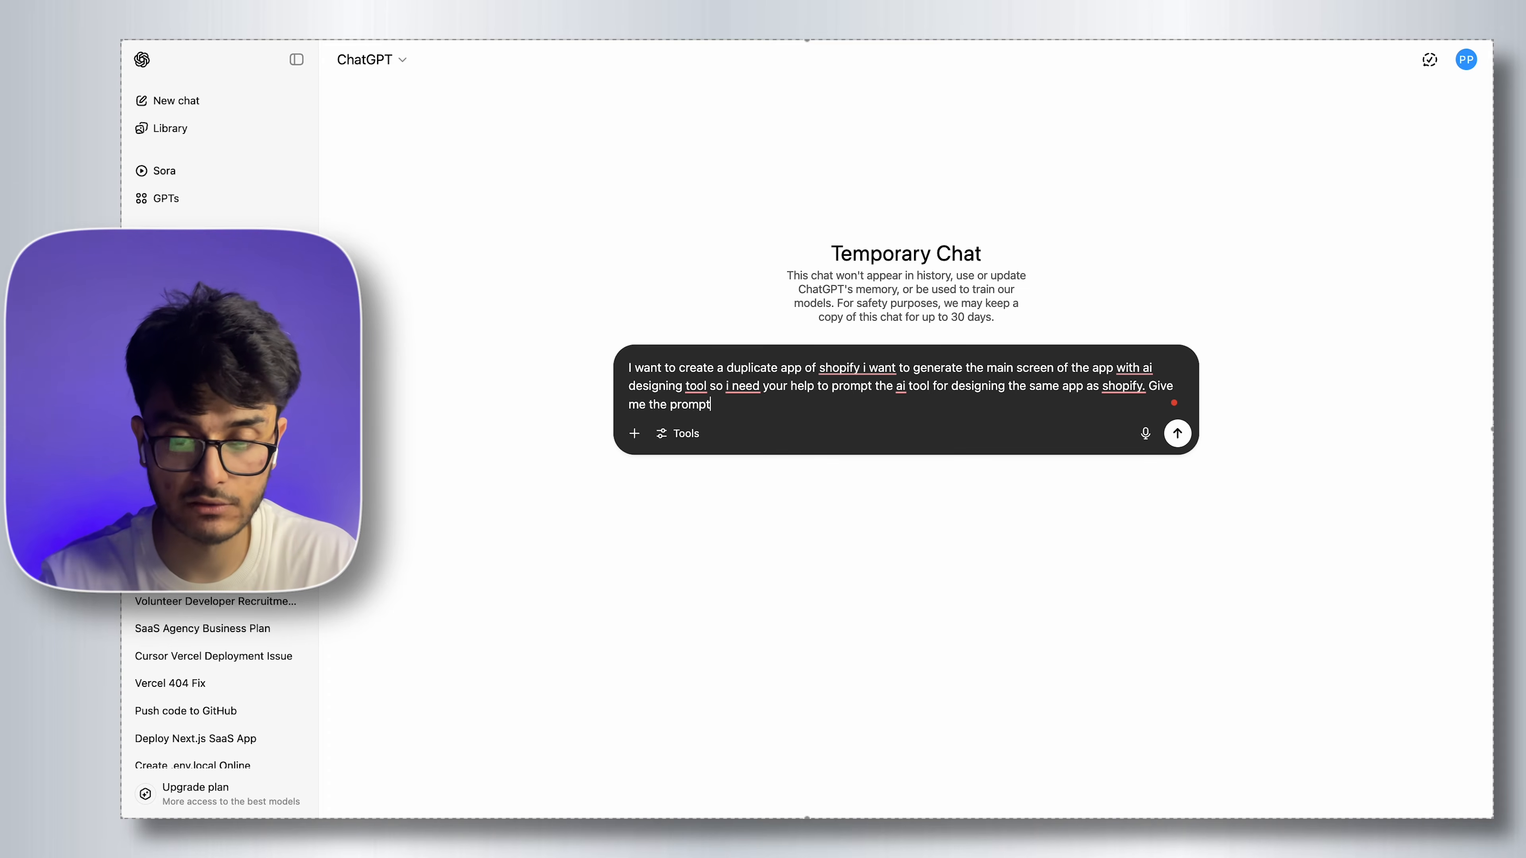
pyautogui.press('Return')
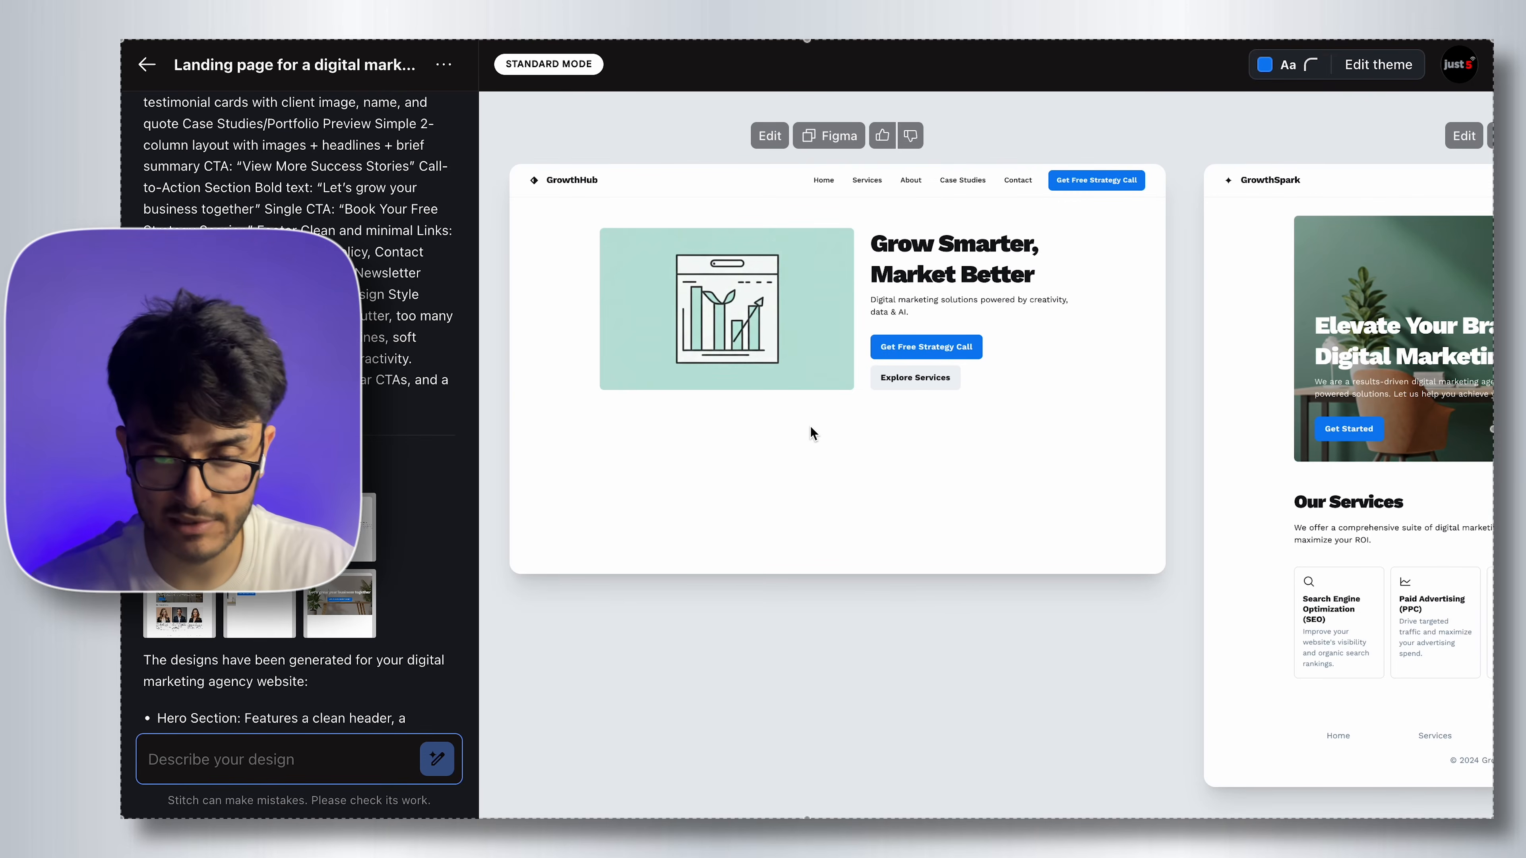
# Switch to Stitch, preview the generated "Grow Smarter, Market Better" hero design alongside its prompt, and close the preview.
pyautogui.hscroll(5, 810, 425)
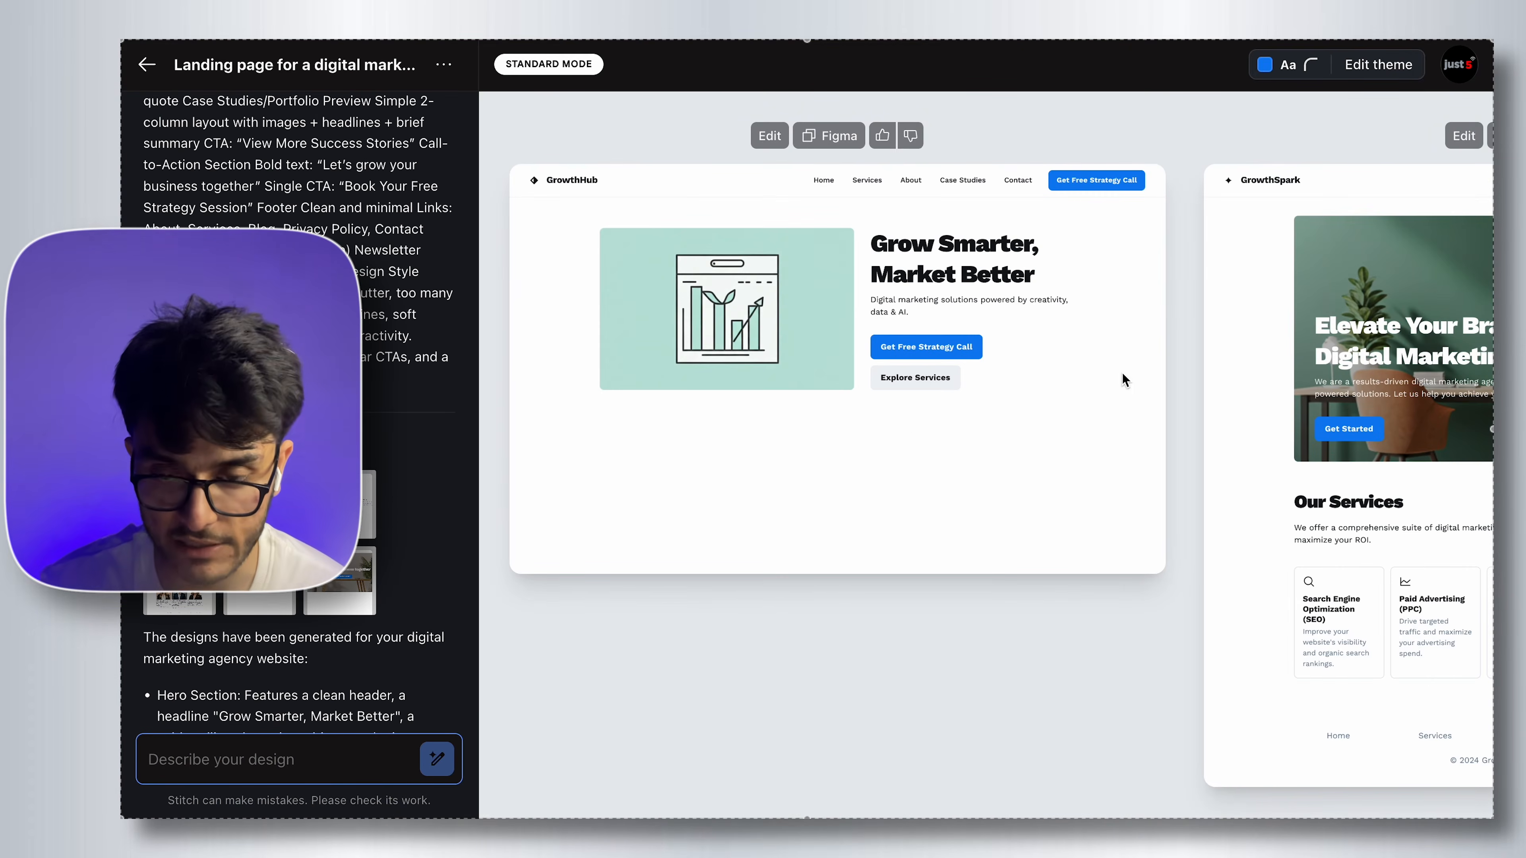
pyautogui.click(742, 642)
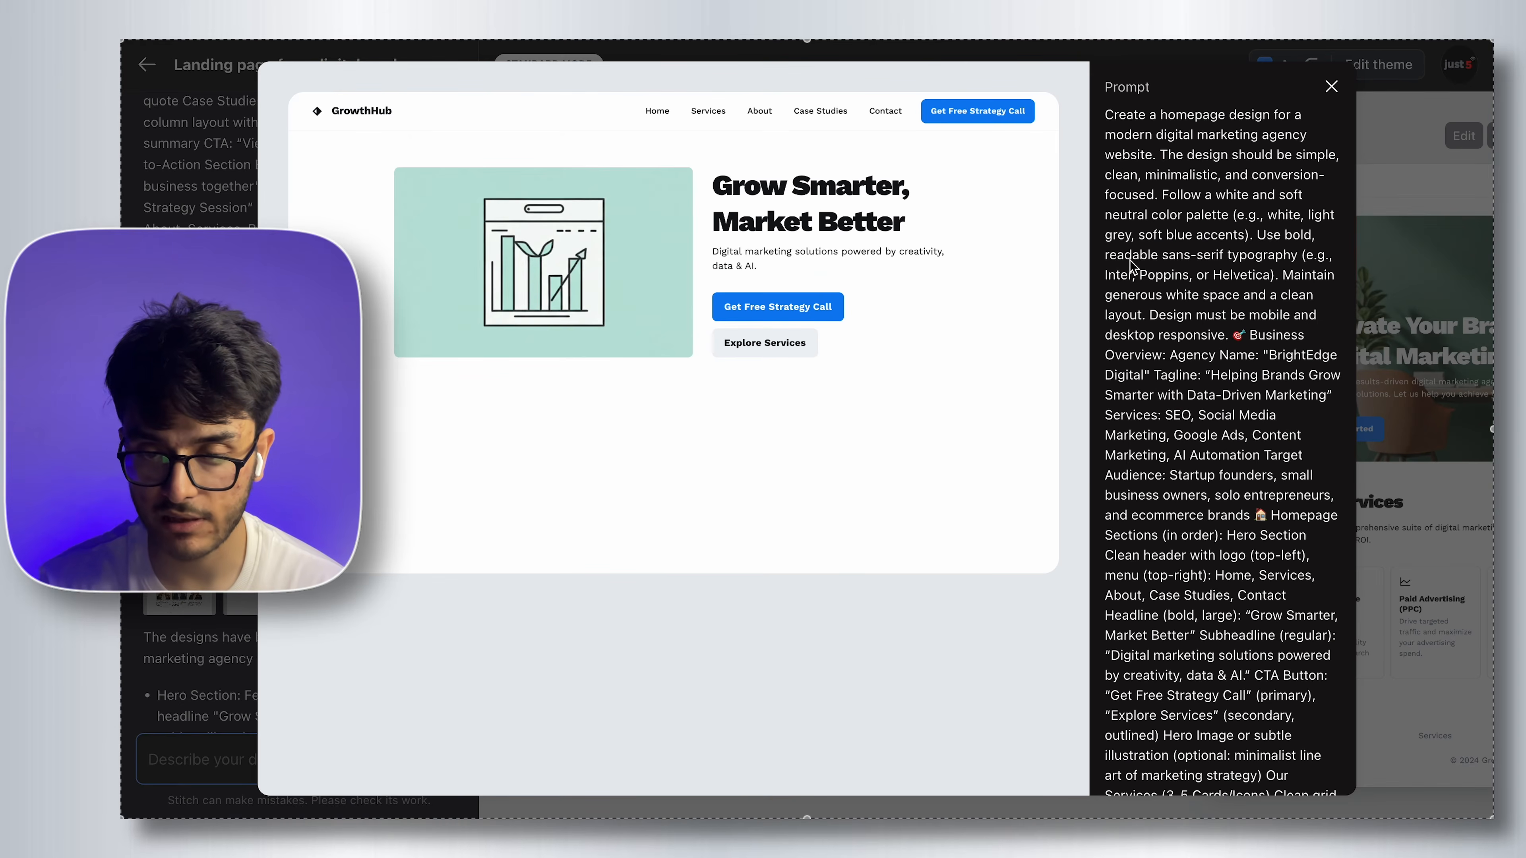
pyautogui.click(1329, 78)
# Examine the remaining generated agency sections in order, preview the "Let's grow your business together" design, and close the preview.
pyautogui.hscroll(5, 1336, 452)
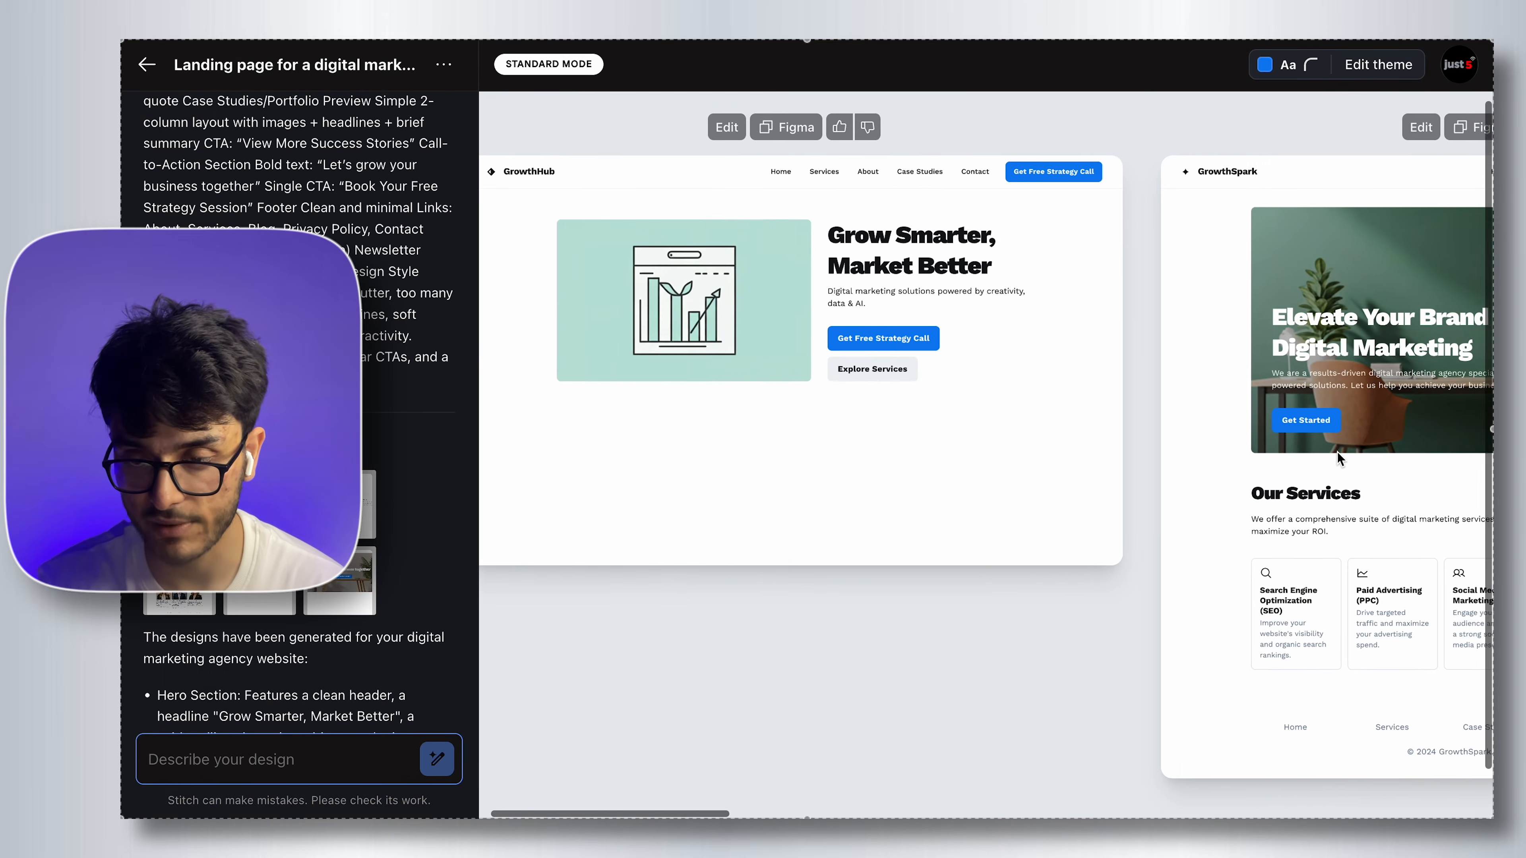
pyautogui.hscroll(3, 1337, 451)
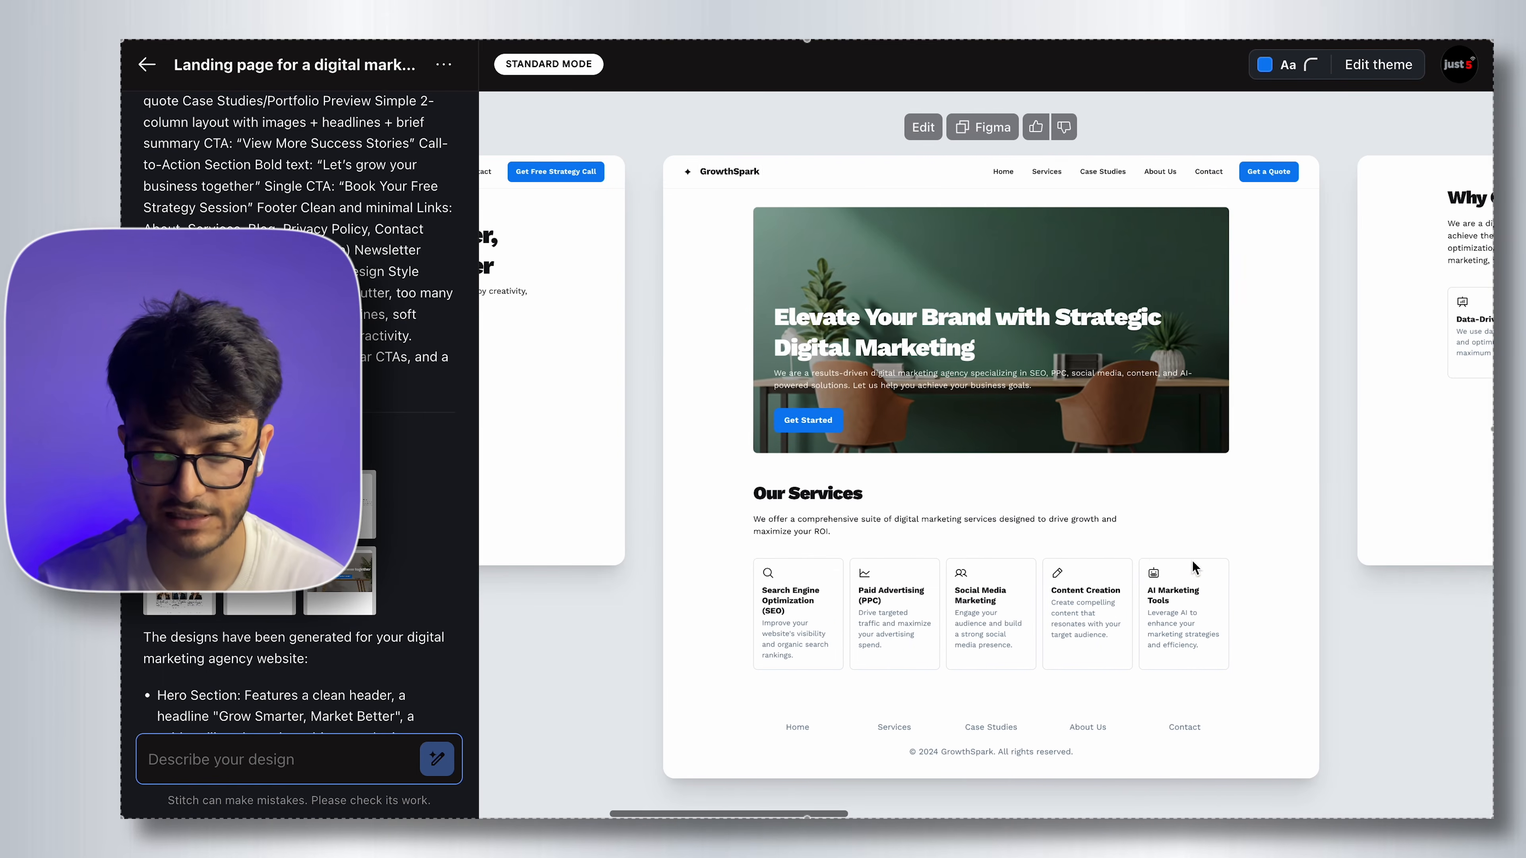
pyautogui.hscroll(5, 1192, 561)
pyautogui.hscroll(10, 1191, 561)
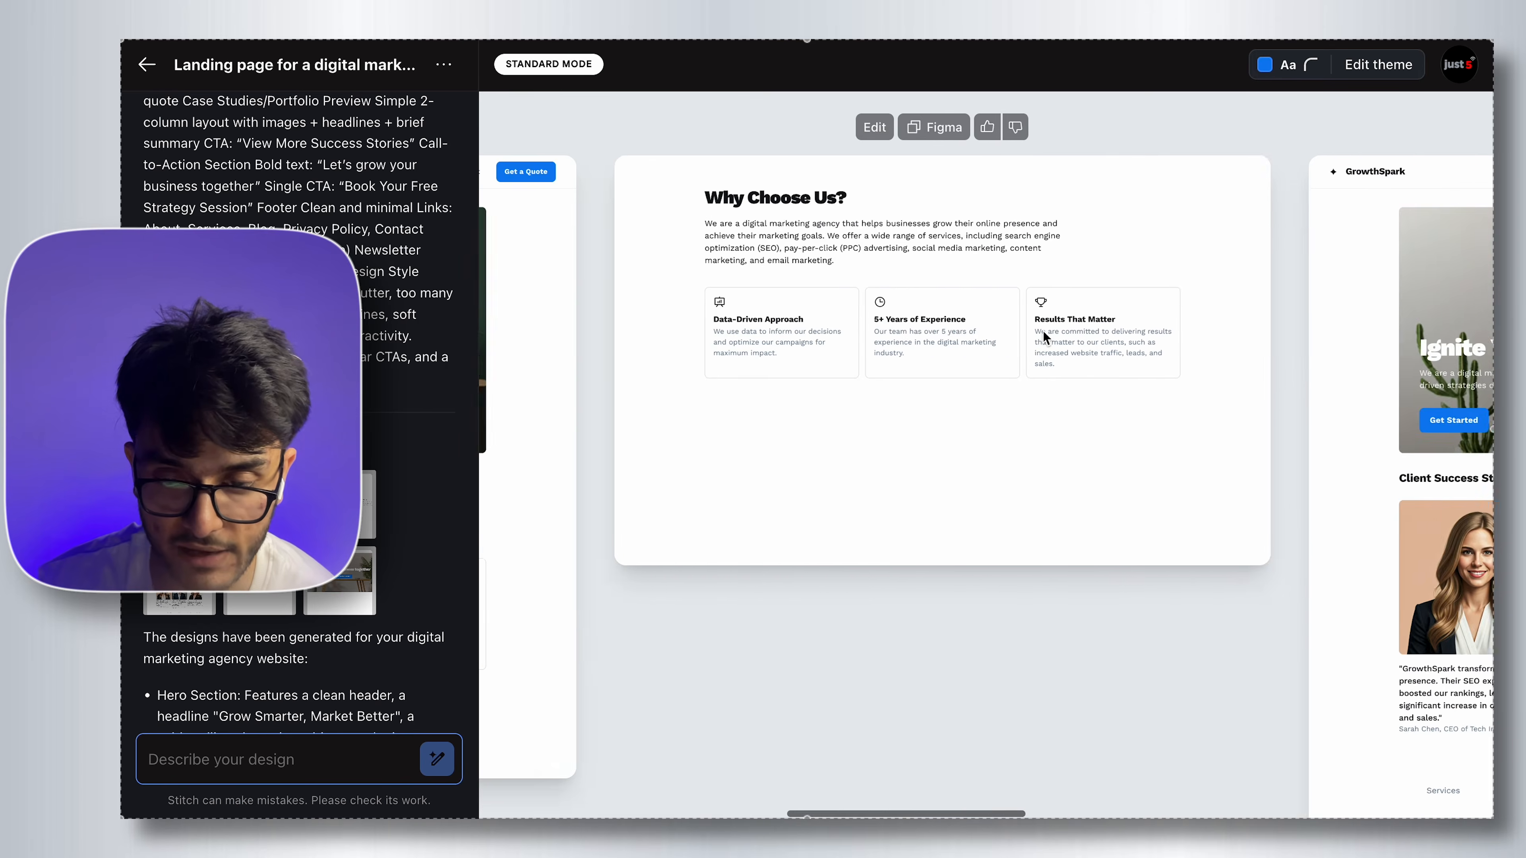
pyautogui.hscroll(10, 1043, 331)
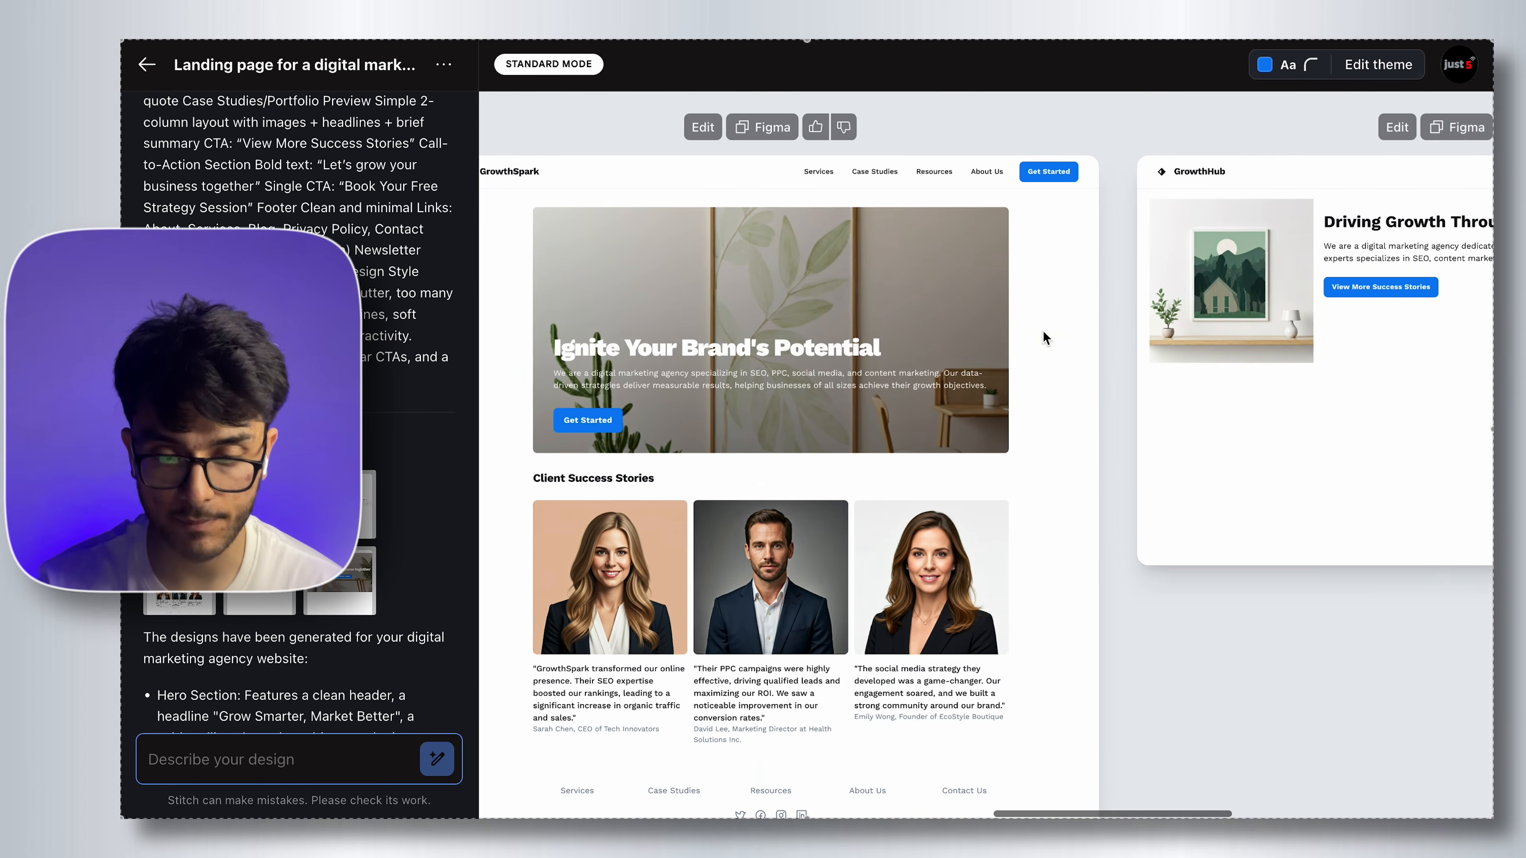
pyautogui.hscroll(10, 1043, 332)
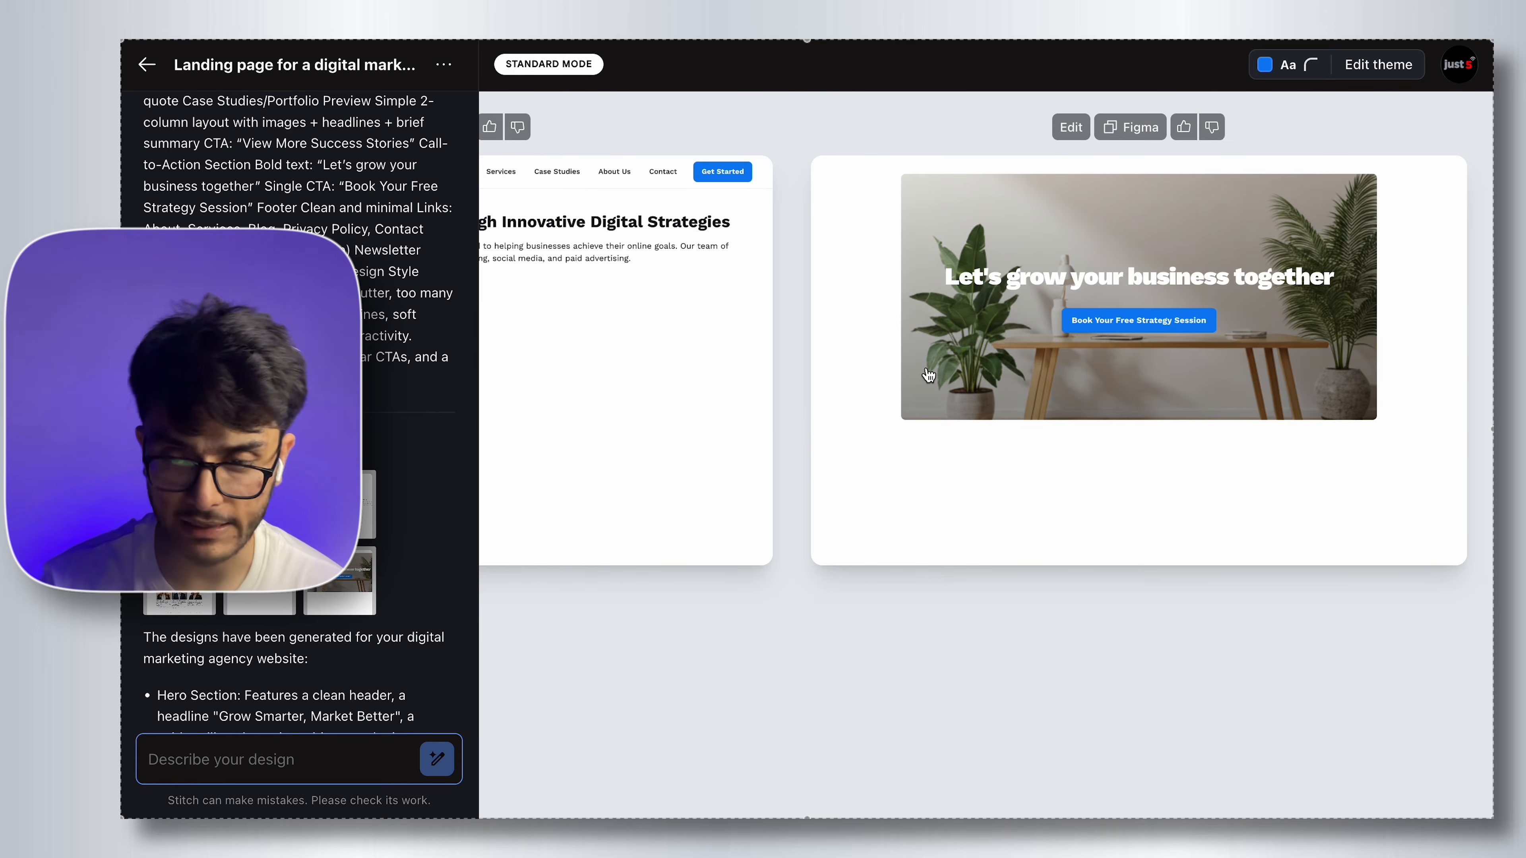
pyautogui.click(947, 436)
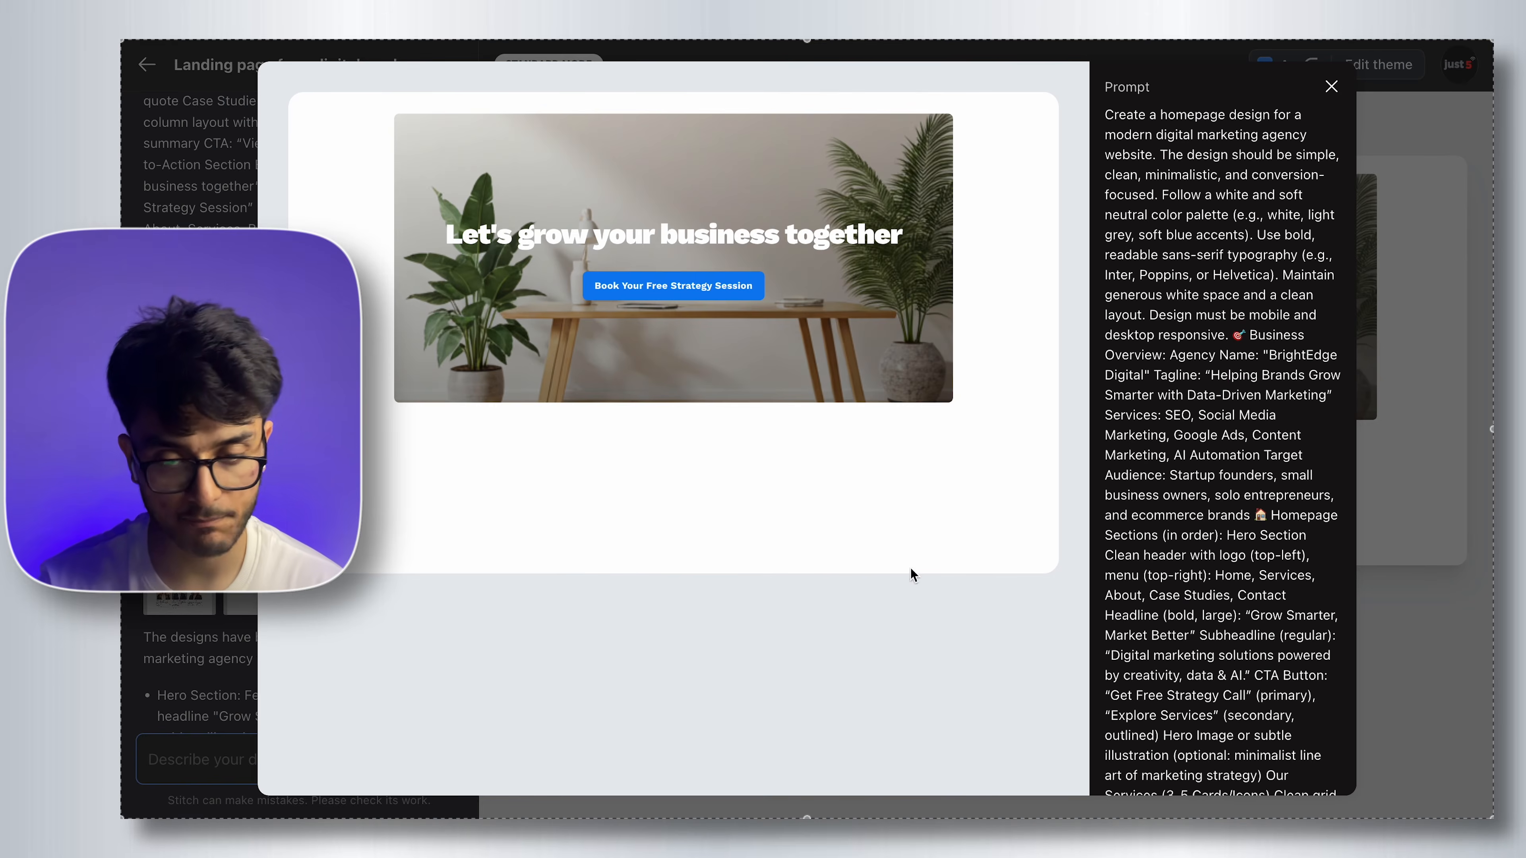
pyautogui.click(1331, 87)
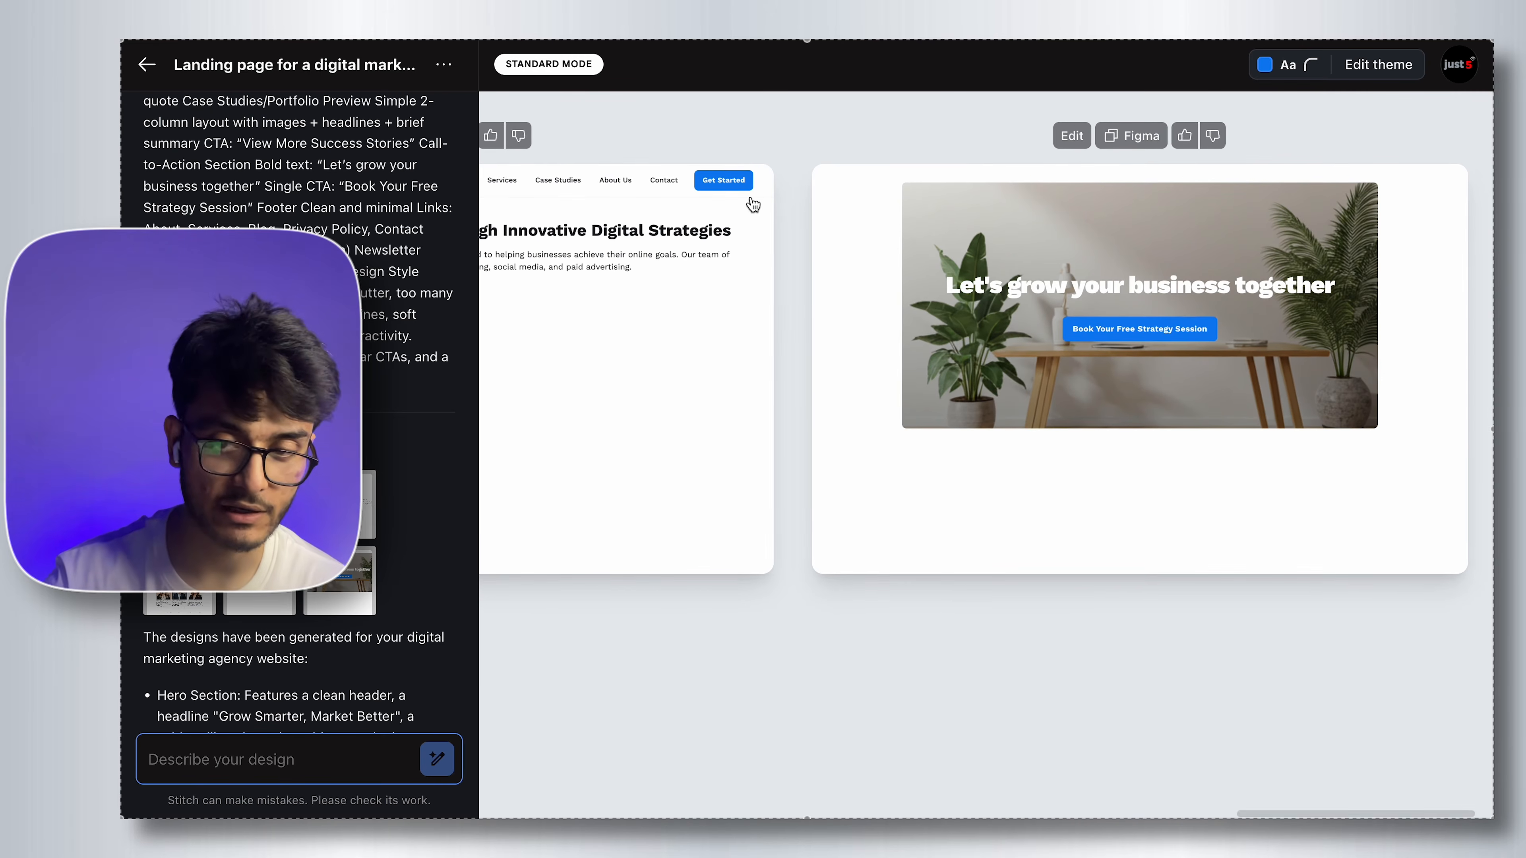
# Restyle the agency designs with Dark appearance and the Inter font, and apply the theme.
pyautogui.click(1278, 67)
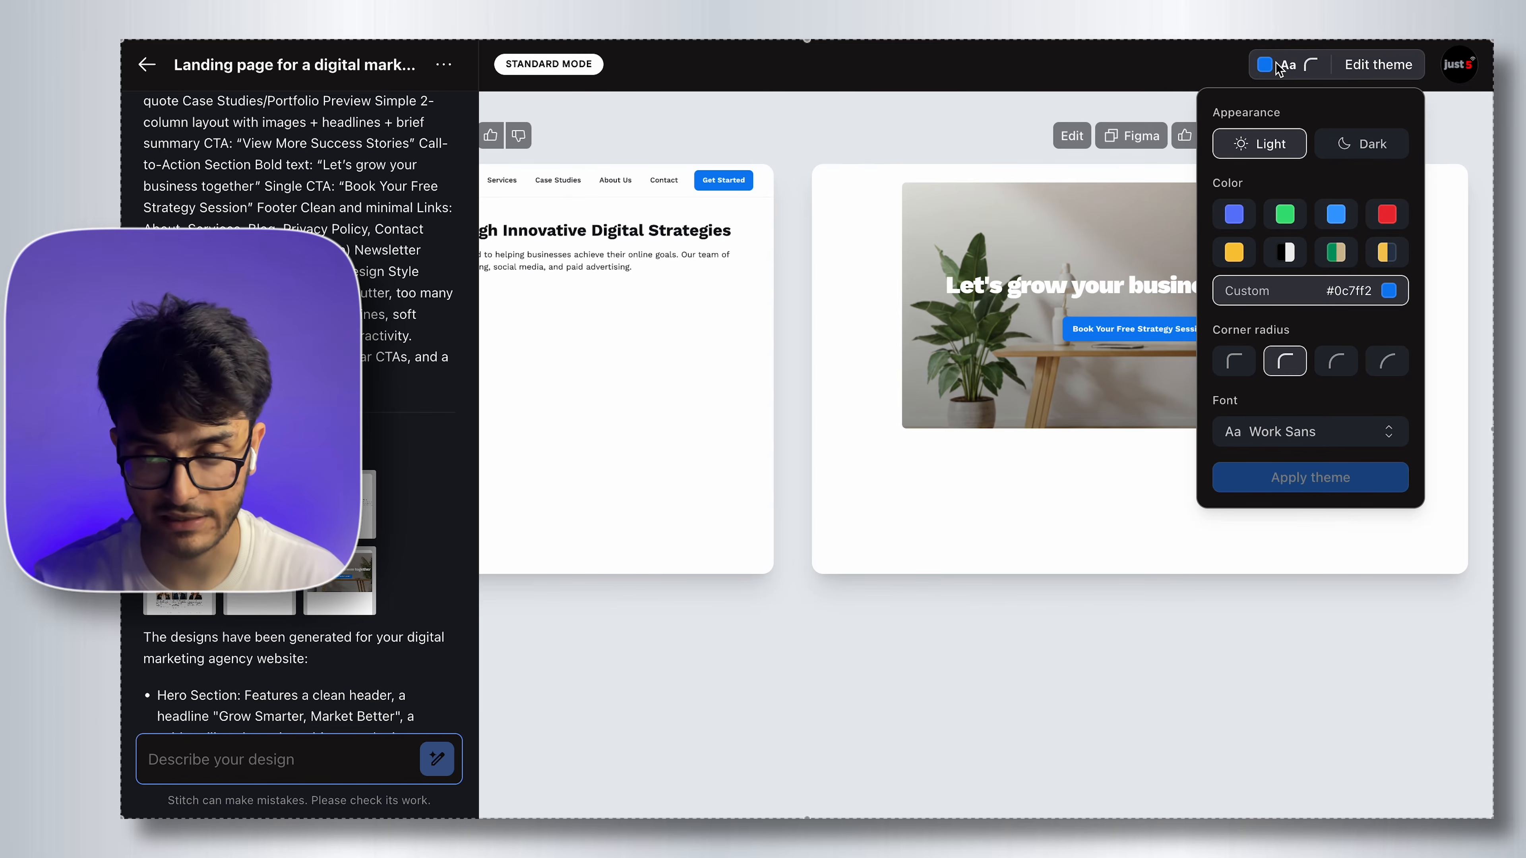
pyautogui.click(1384, 155)
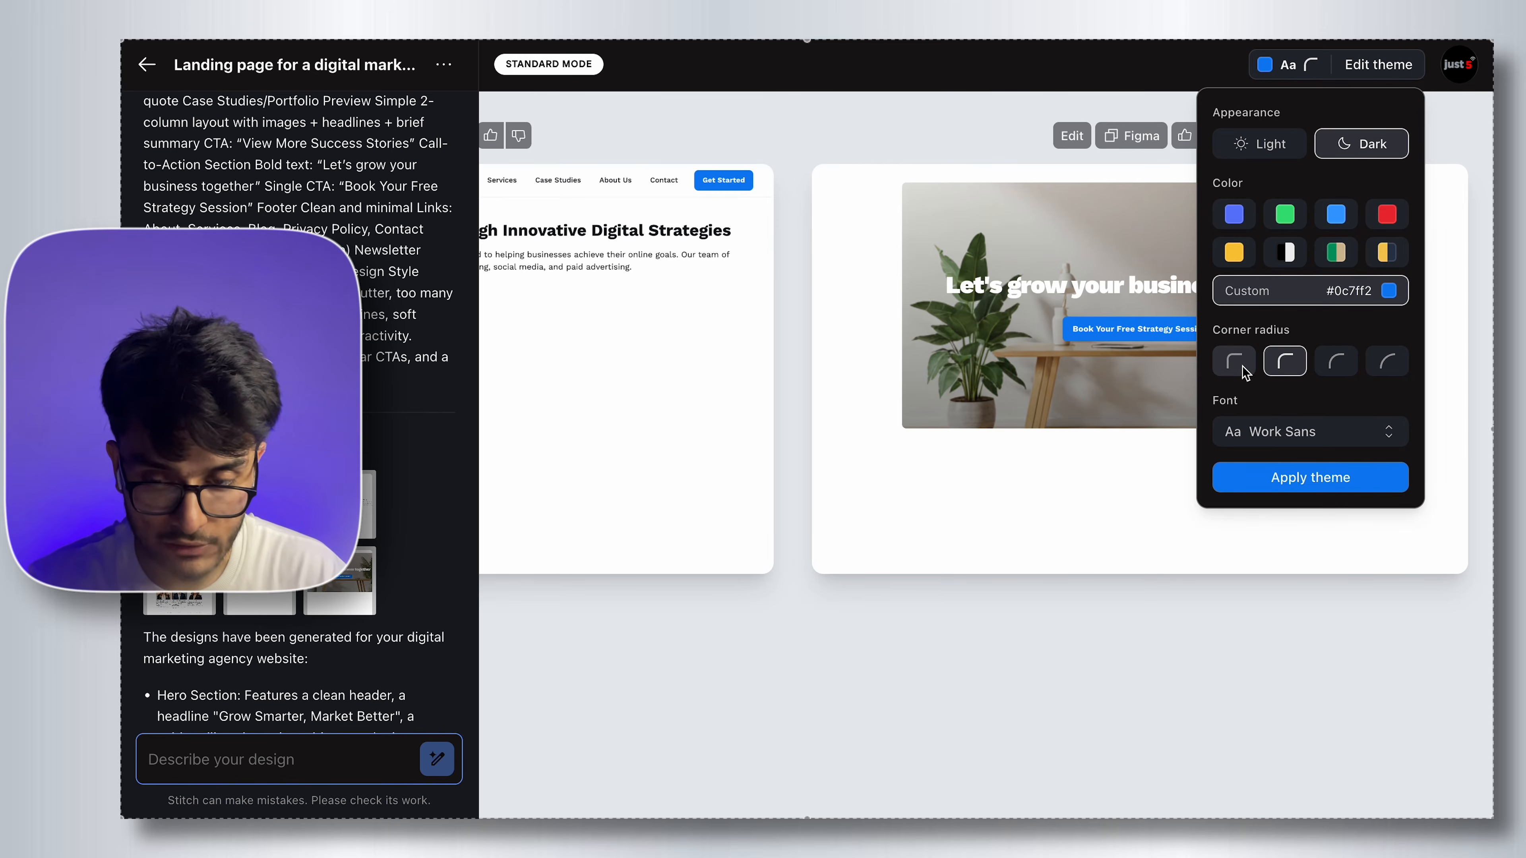
pyautogui.click(1338, 431)
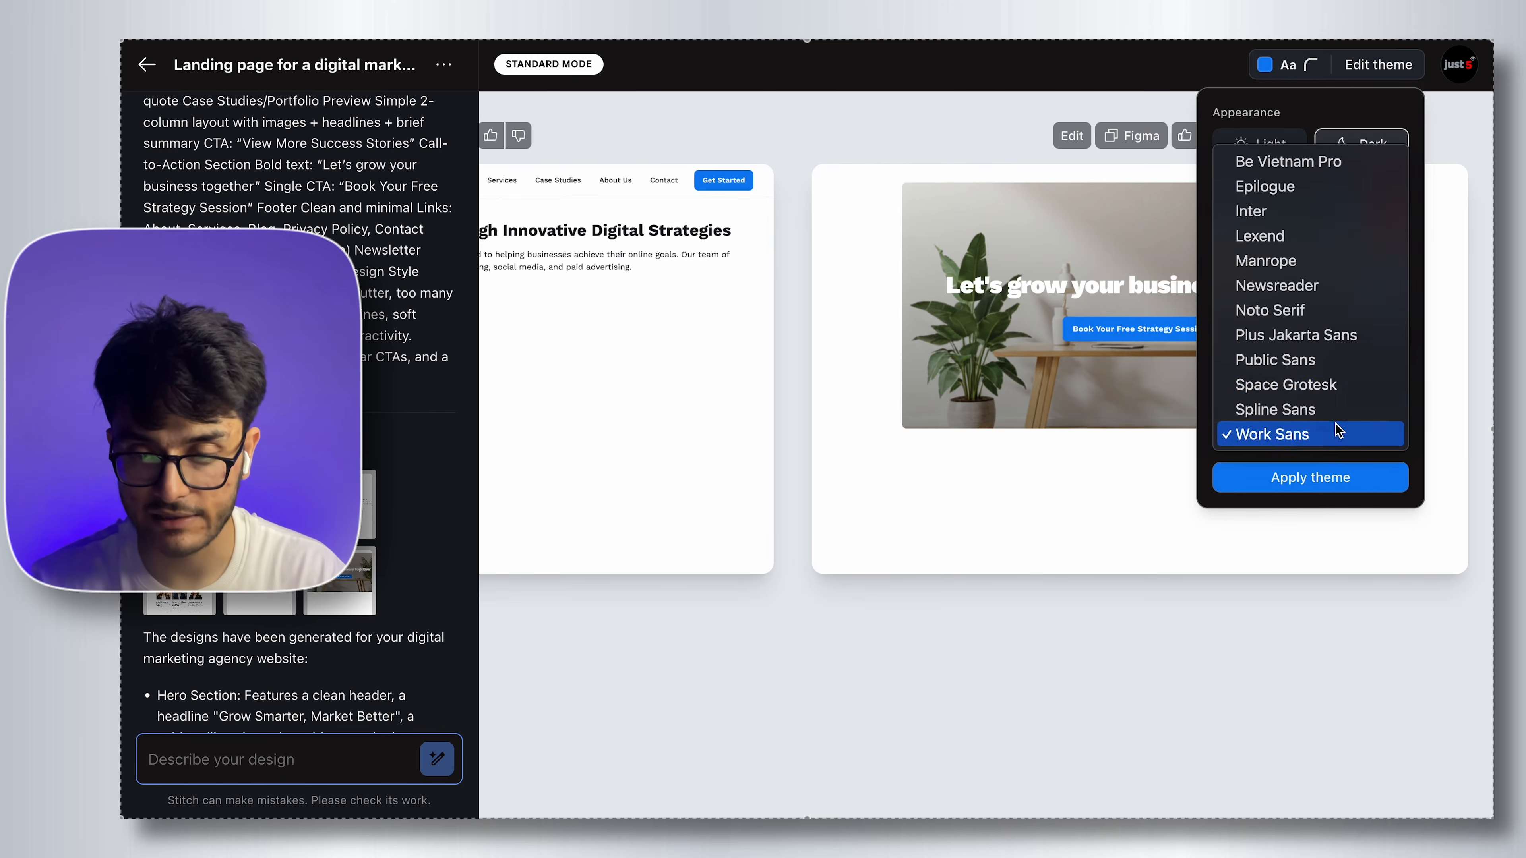
pyautogui.click(1303, 211)
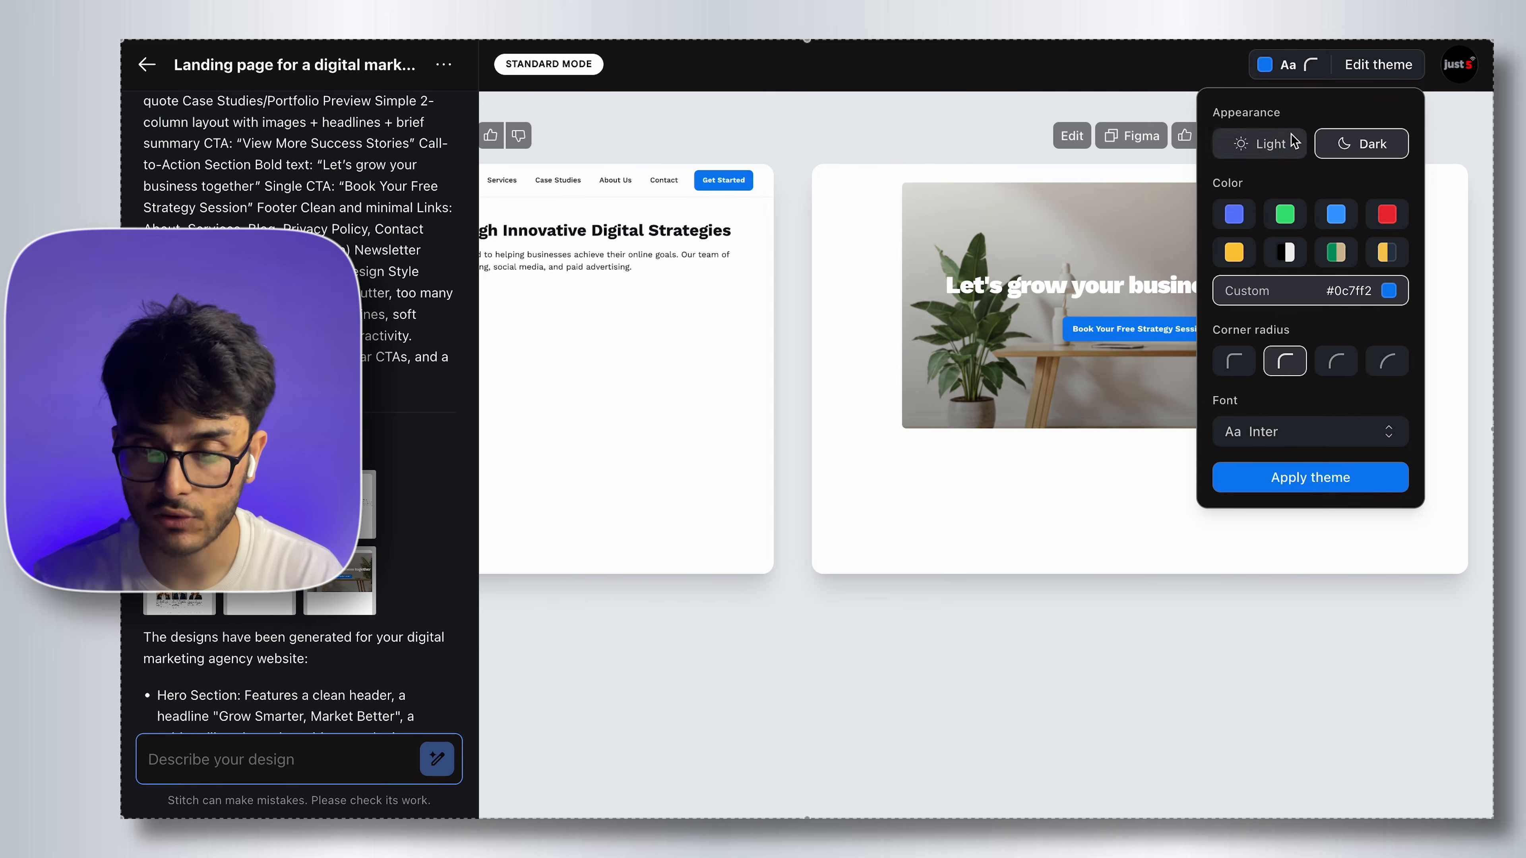
pyautogui.click(1340, 478)
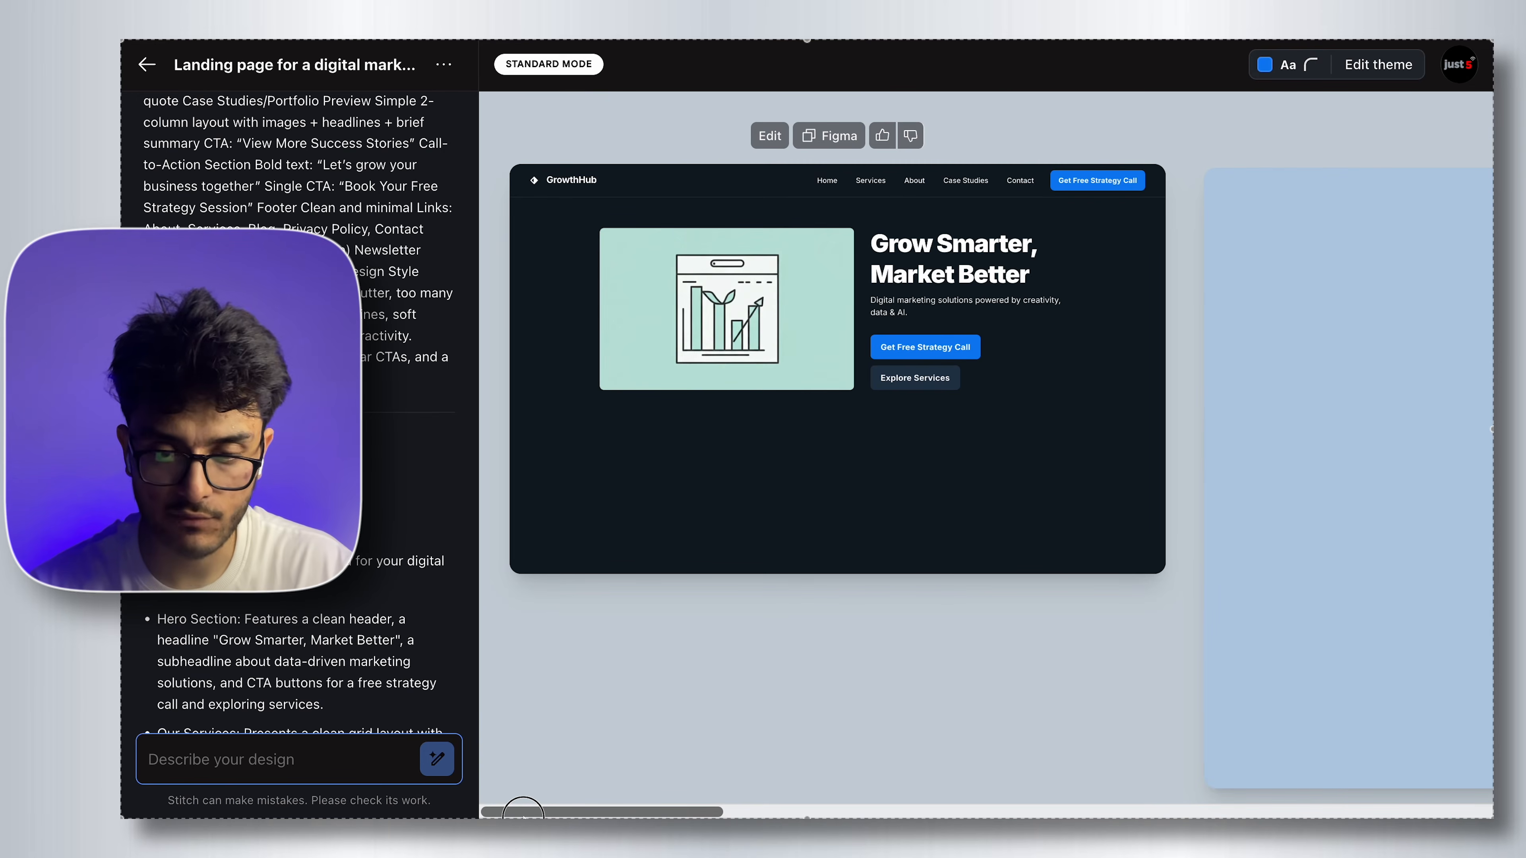
# Review the restyled sections, copy the "Grow Smarter, Market Better" design for Figma, and paste it into an untitled Figma file.
pyautogui.moveTo(523, 816); pyautogui.dragTo(743, 808)
pyautogui.hscroll(1, 827, 809)
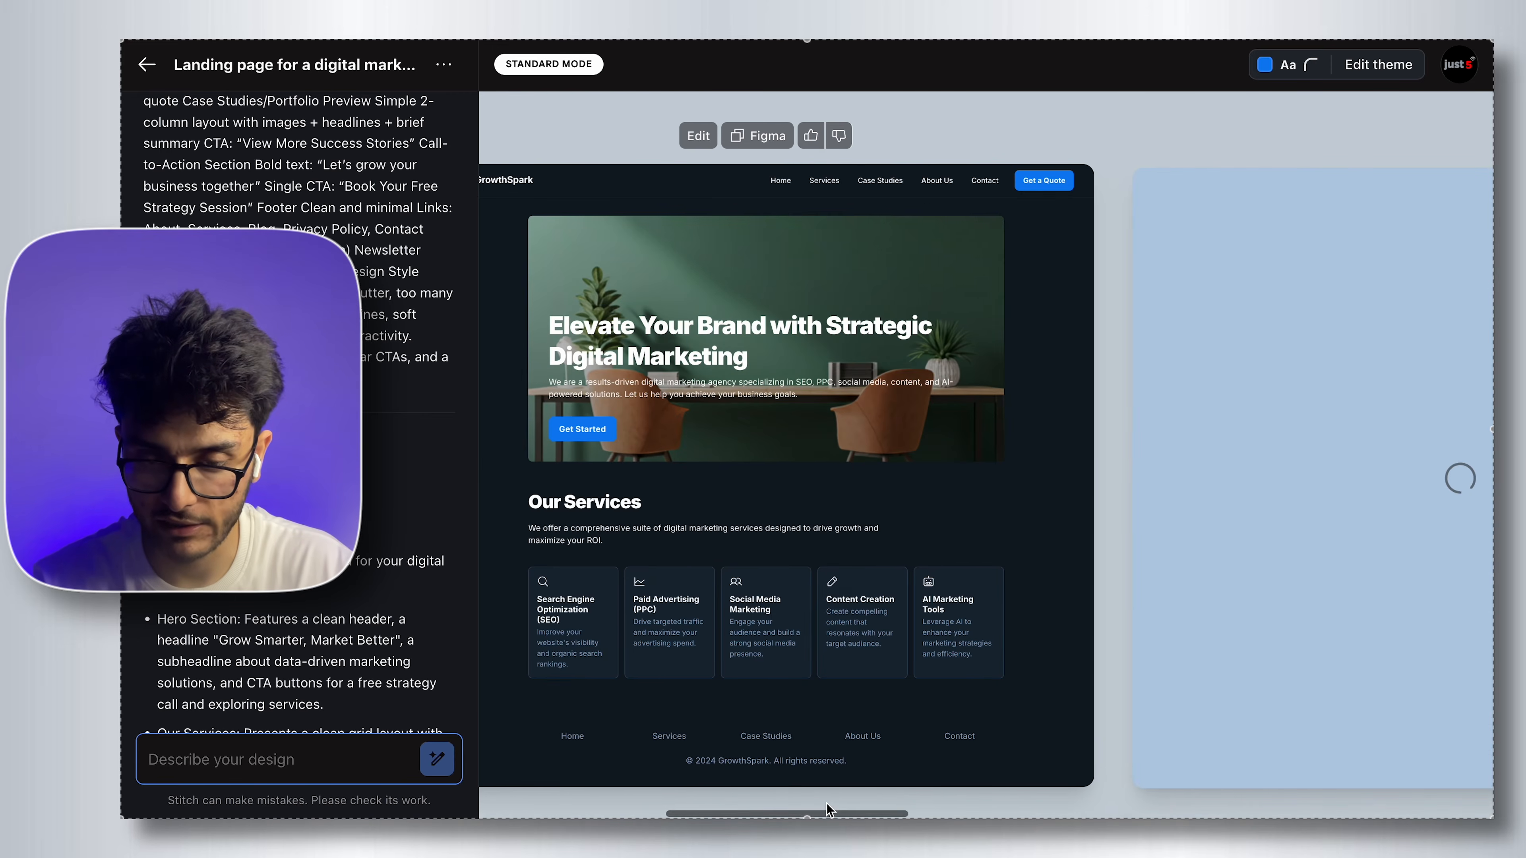
pyautogui.moveTo(818, 811); pyautogui.dragTo(623, 787)
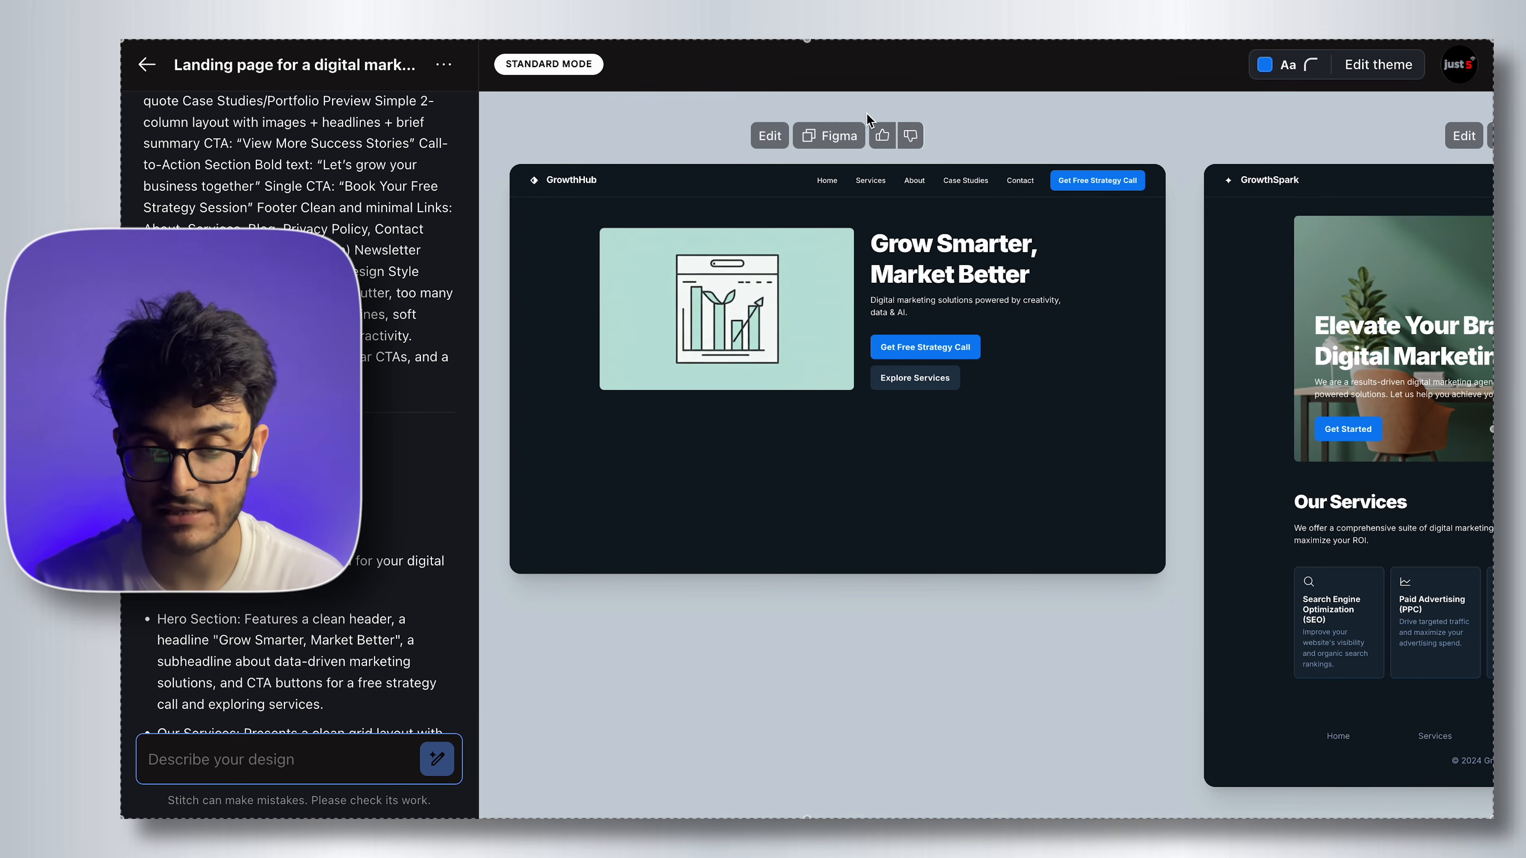
pyautogui.click(843, 140)
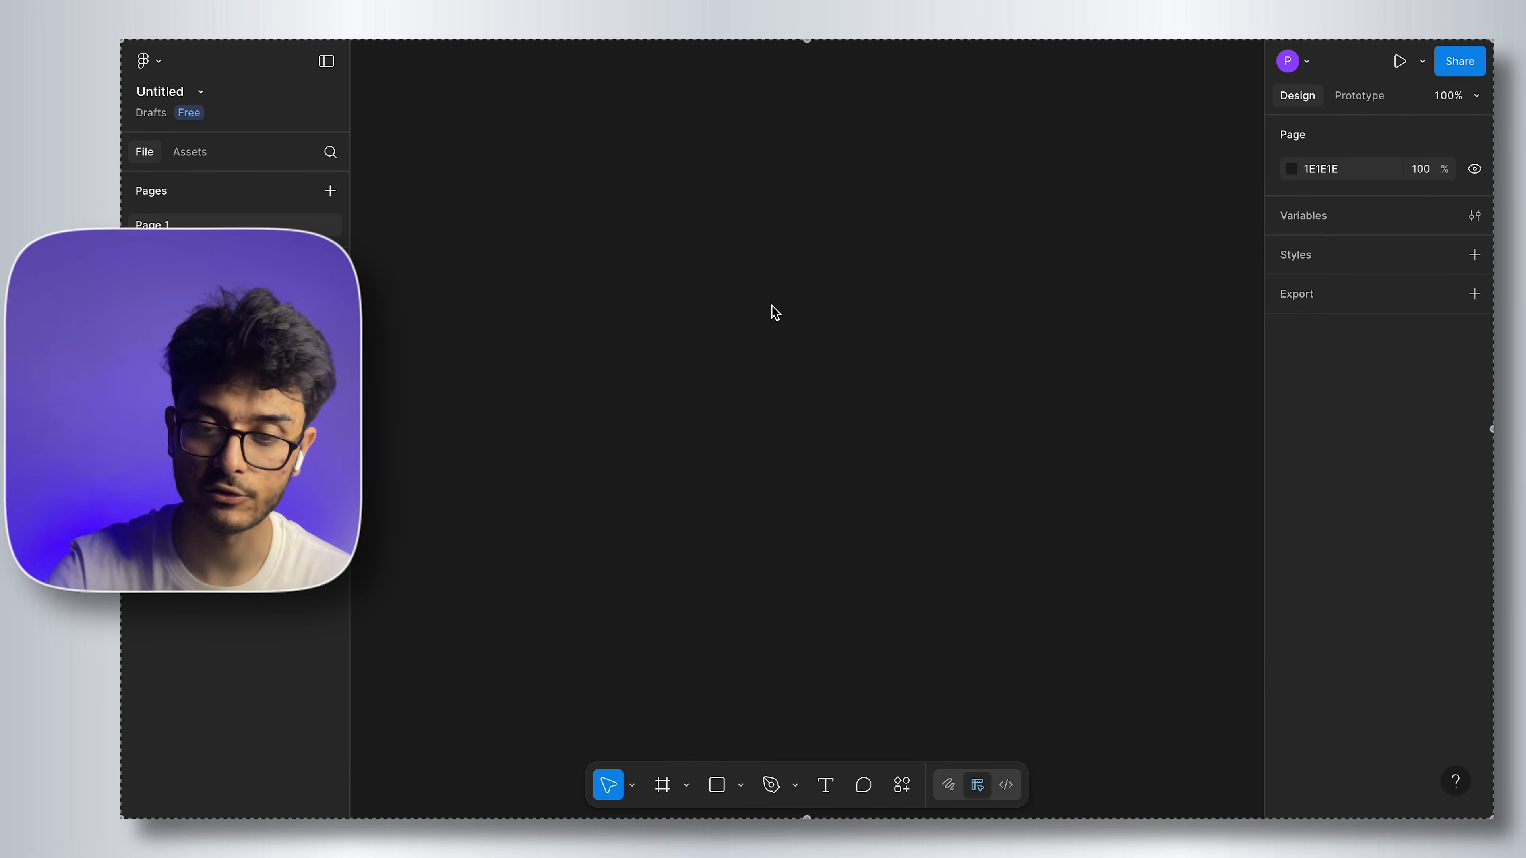
pyautogui.hotkey('ctrl', 'v')
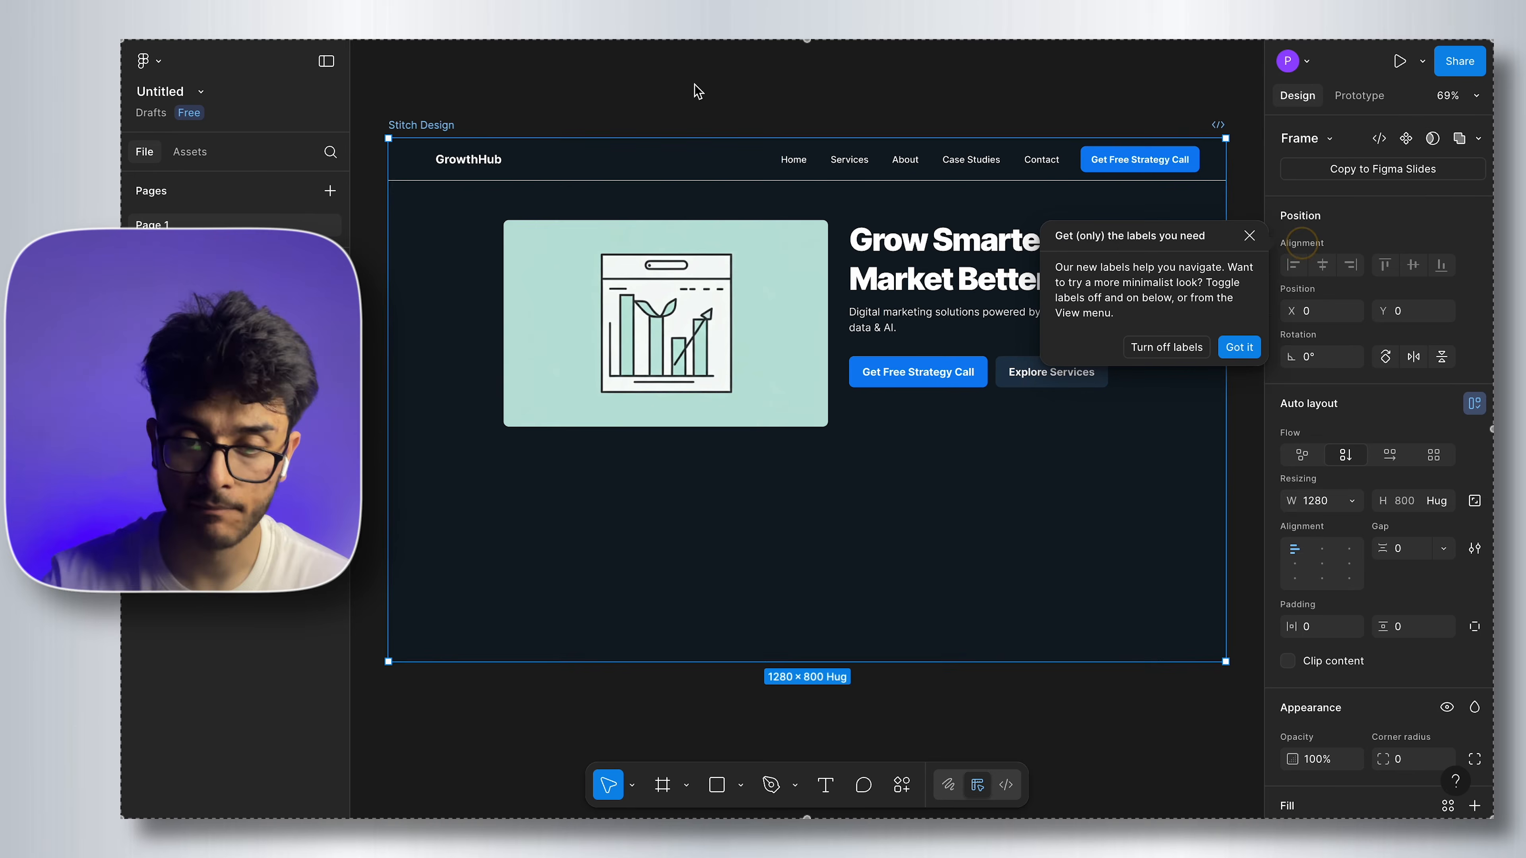
# Select the main frame inside the pasted Stitch Design, dismiss the labels tip, and inspect the layout overall and close up.
pyautogui.click(951, 384)
pyautogui.click(953, 382)
pyautogui.click(1238, 312)
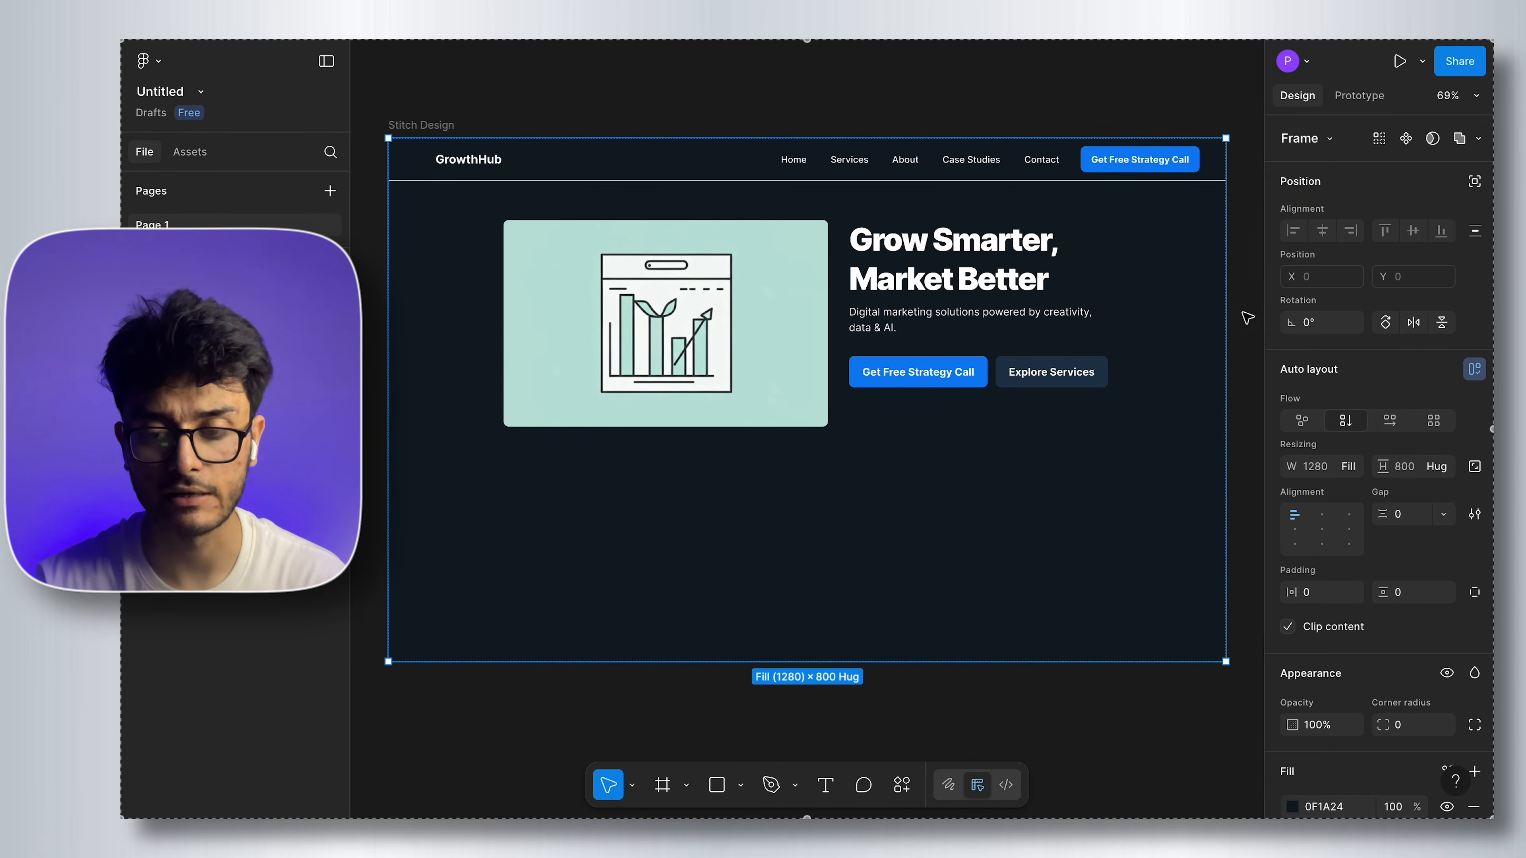
pyautogui.scroll(-5, 931, 571)
pyautogui.scroll(-5, 930, 573)
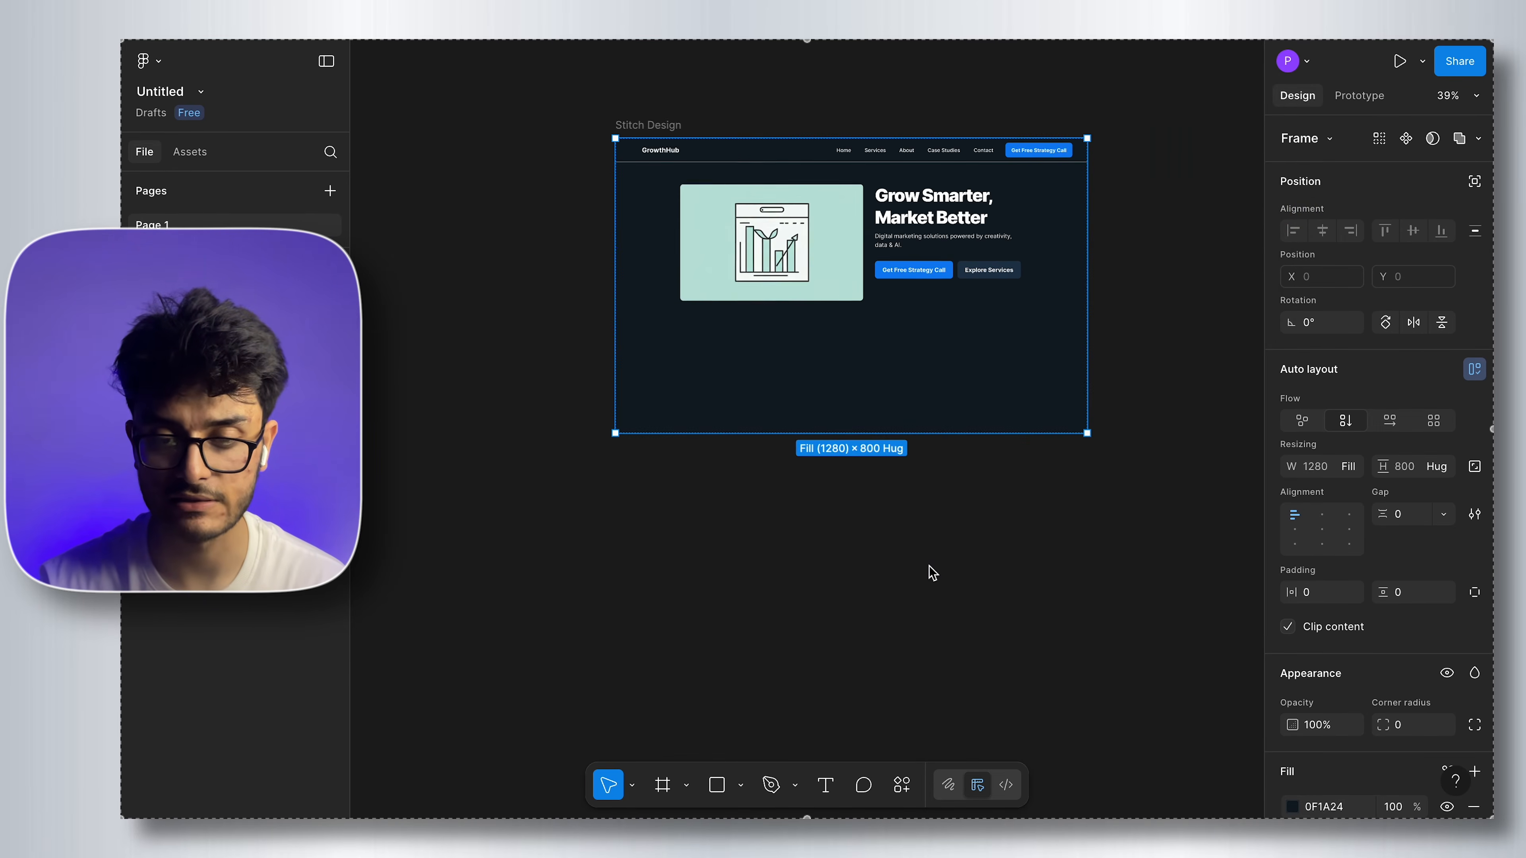
pyautogui.scroll(2, 931, 572)
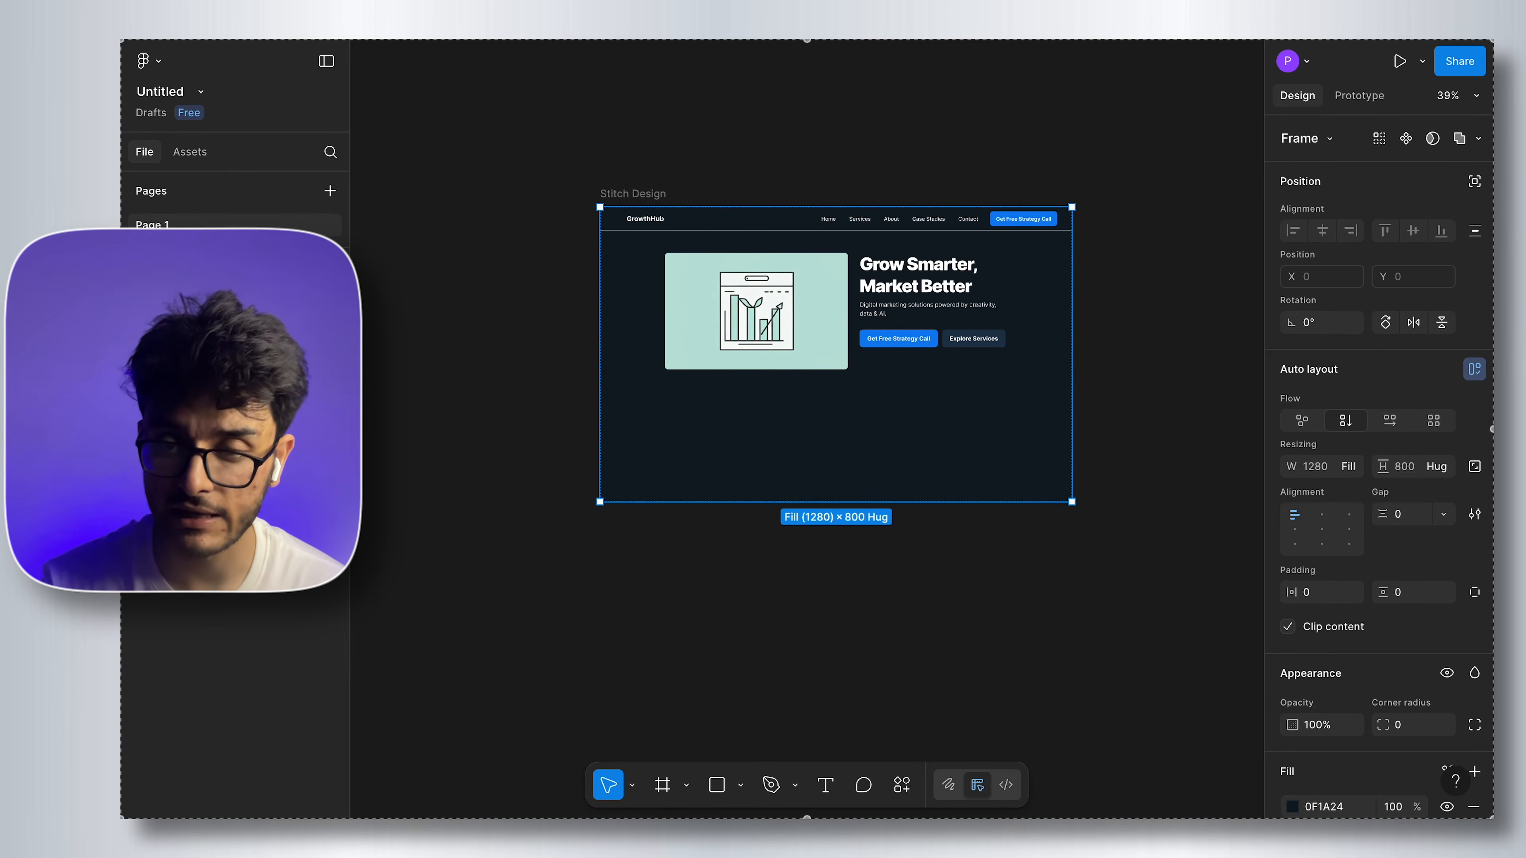
pyautogui.click(1161, 24)
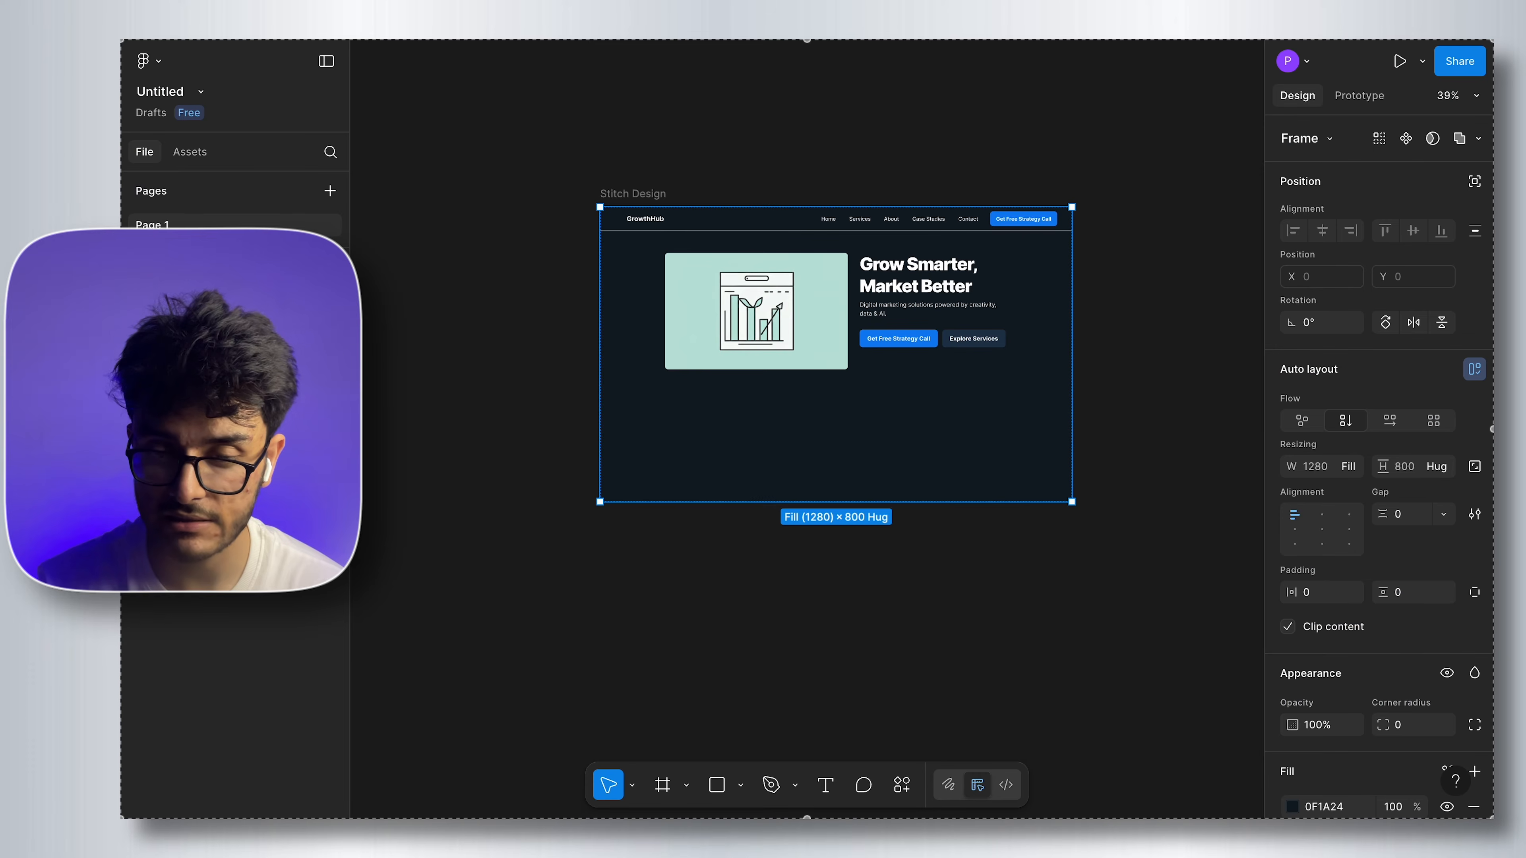
pyautogui.keyDown('ctrl'); pyautogui.scroll(10, 942, 345); pyautogui.keyUp('ctrl')
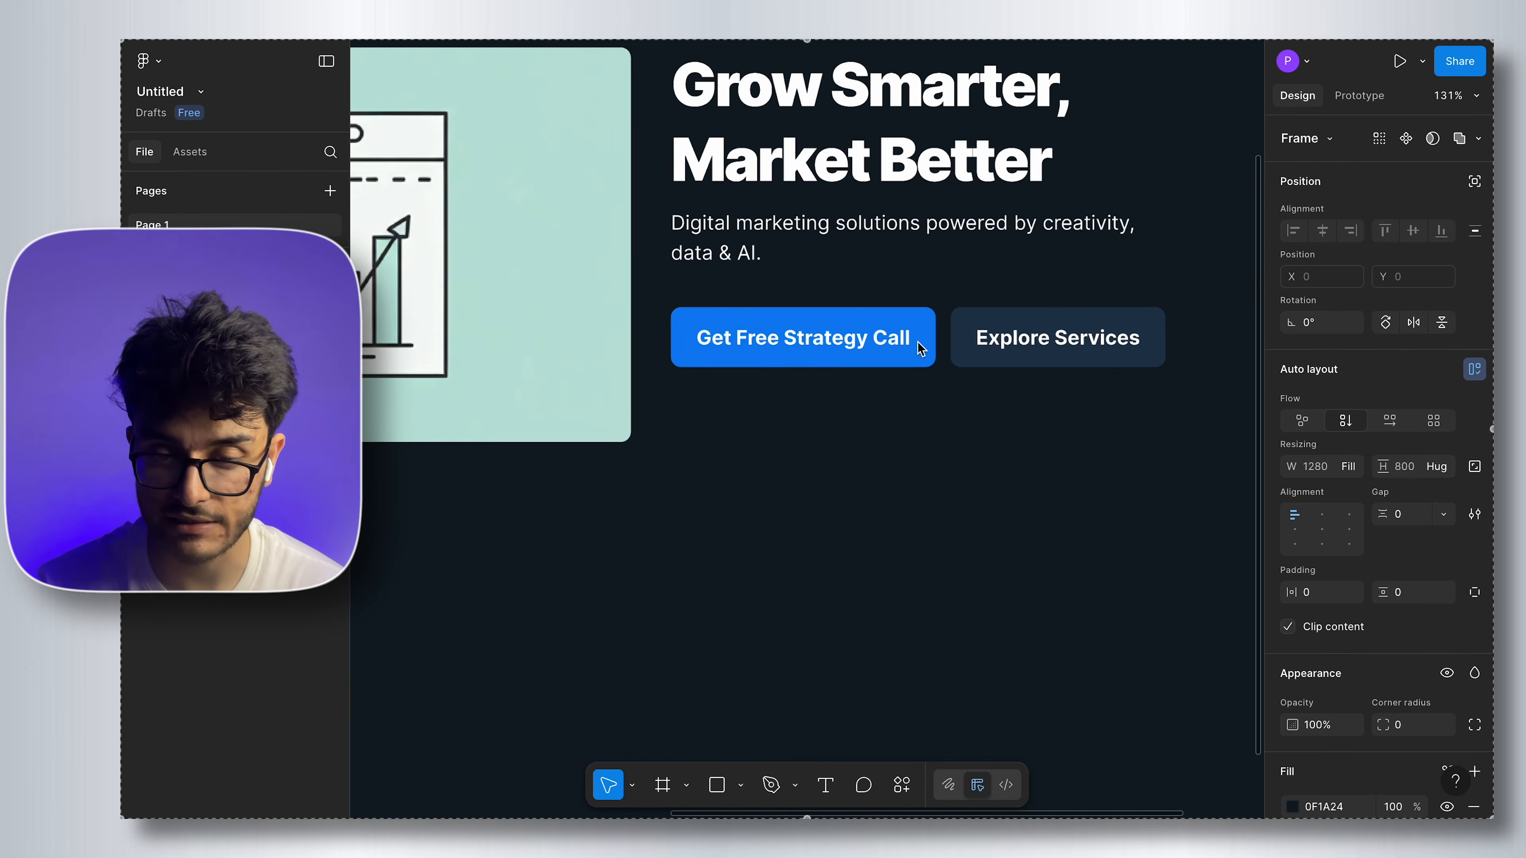
pyautogui.scroll(-10, 758, 347)
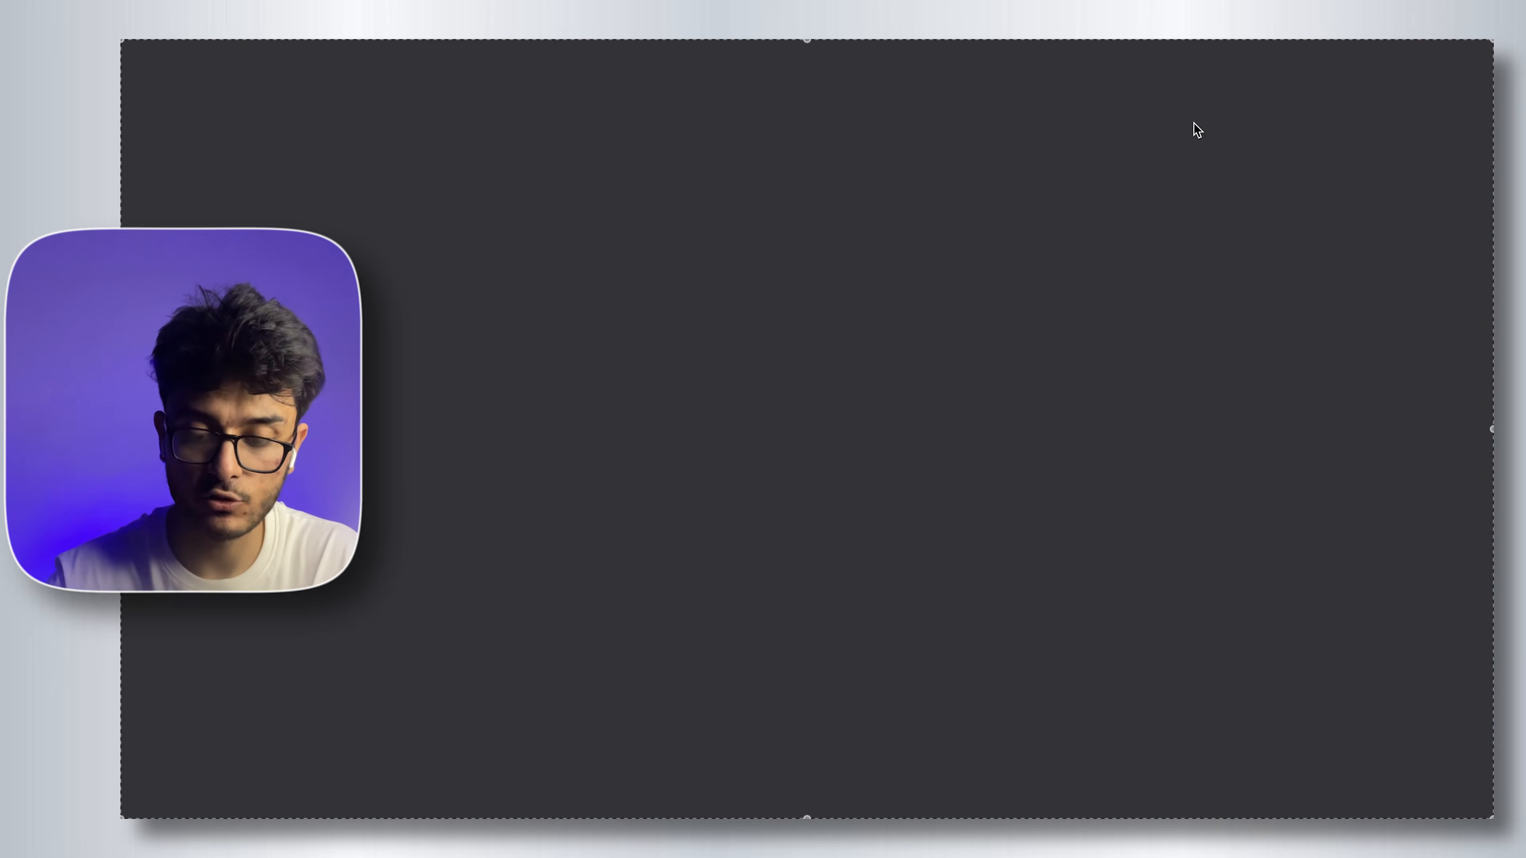
# Open bolt.new in a new tab and start an import from Figma.
pyautogui.write('bol')
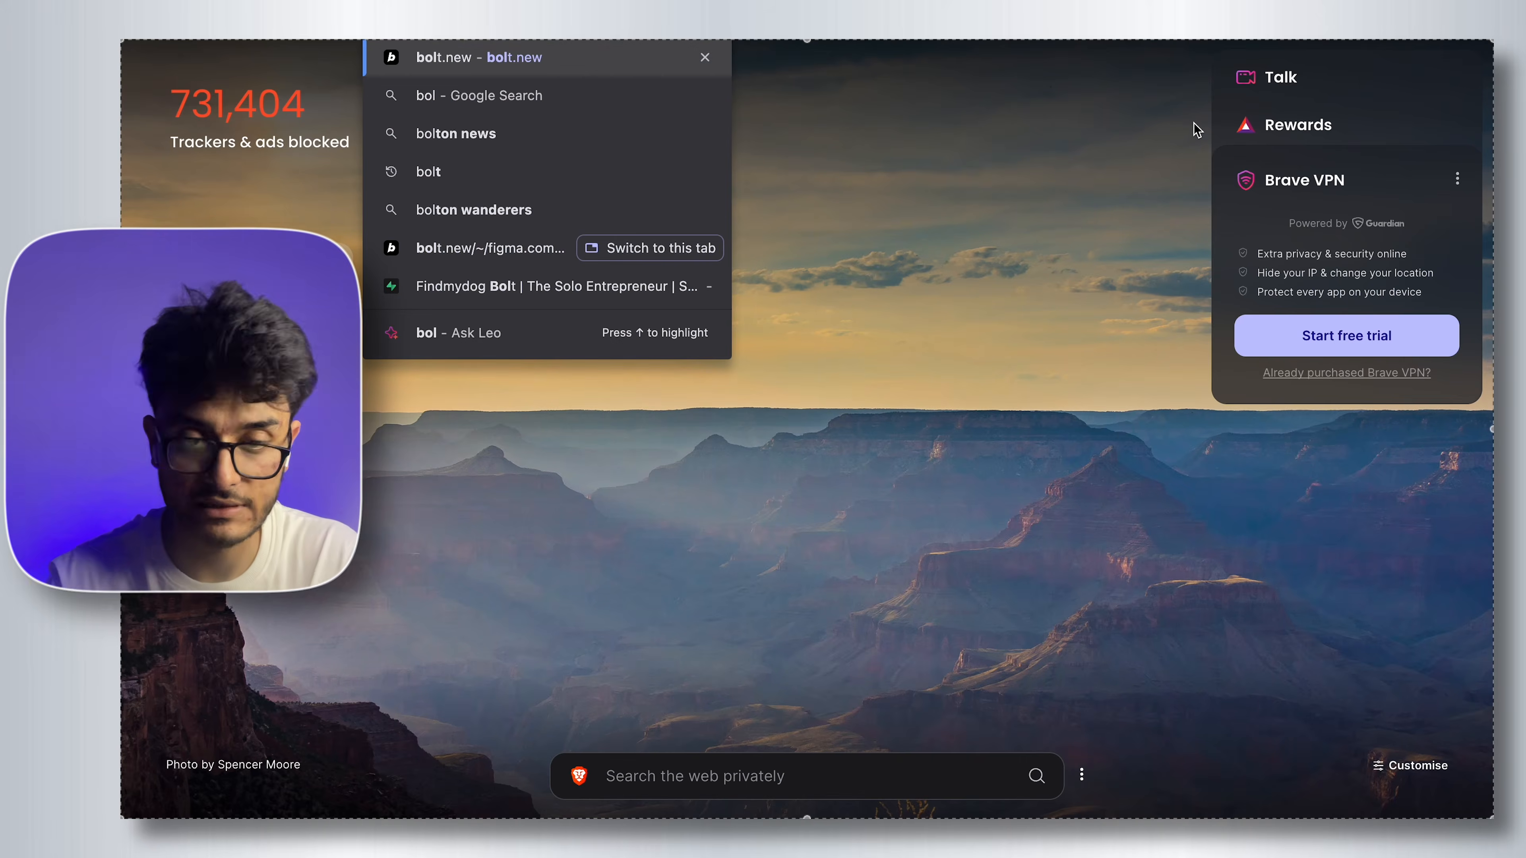
pyautogui.press('Return')
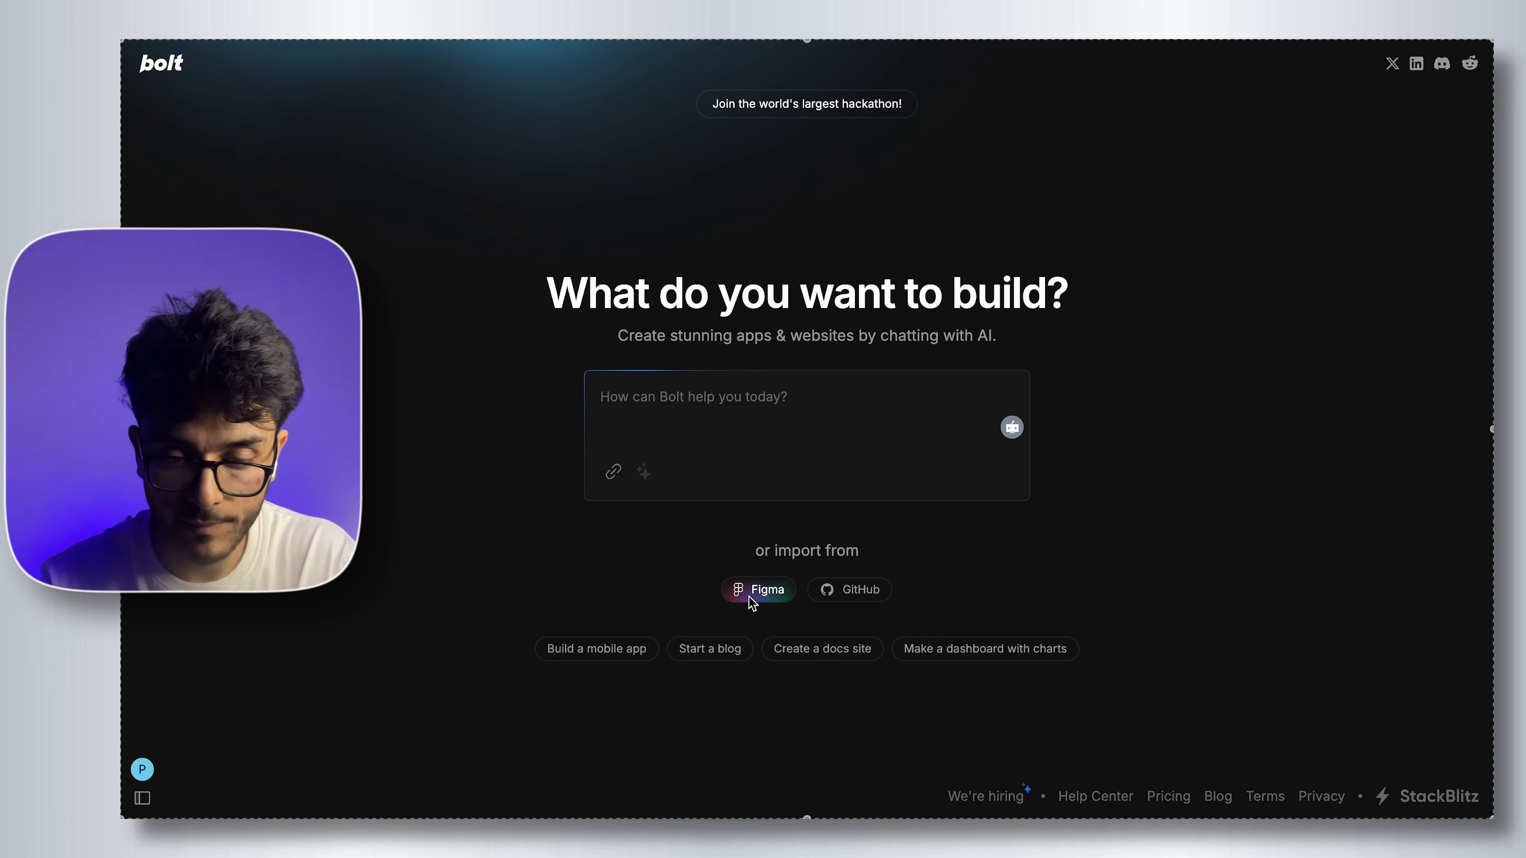
pyautogui.moveTo(776, 561); pyautogui.dragTo(871, 554)
pyautogui.click(667, 577)
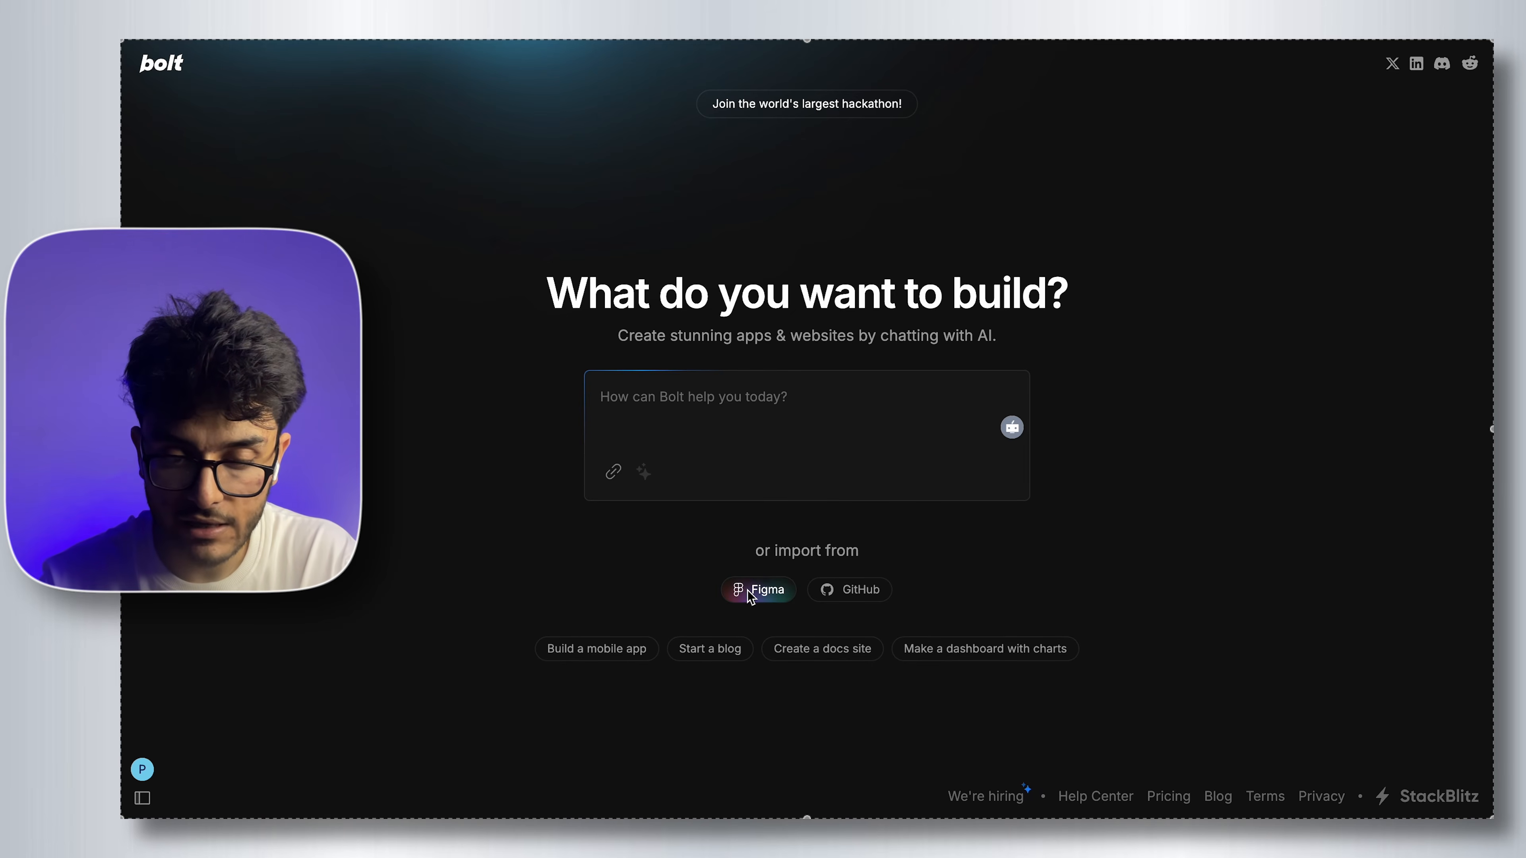
pyautogui.click(758, 589)
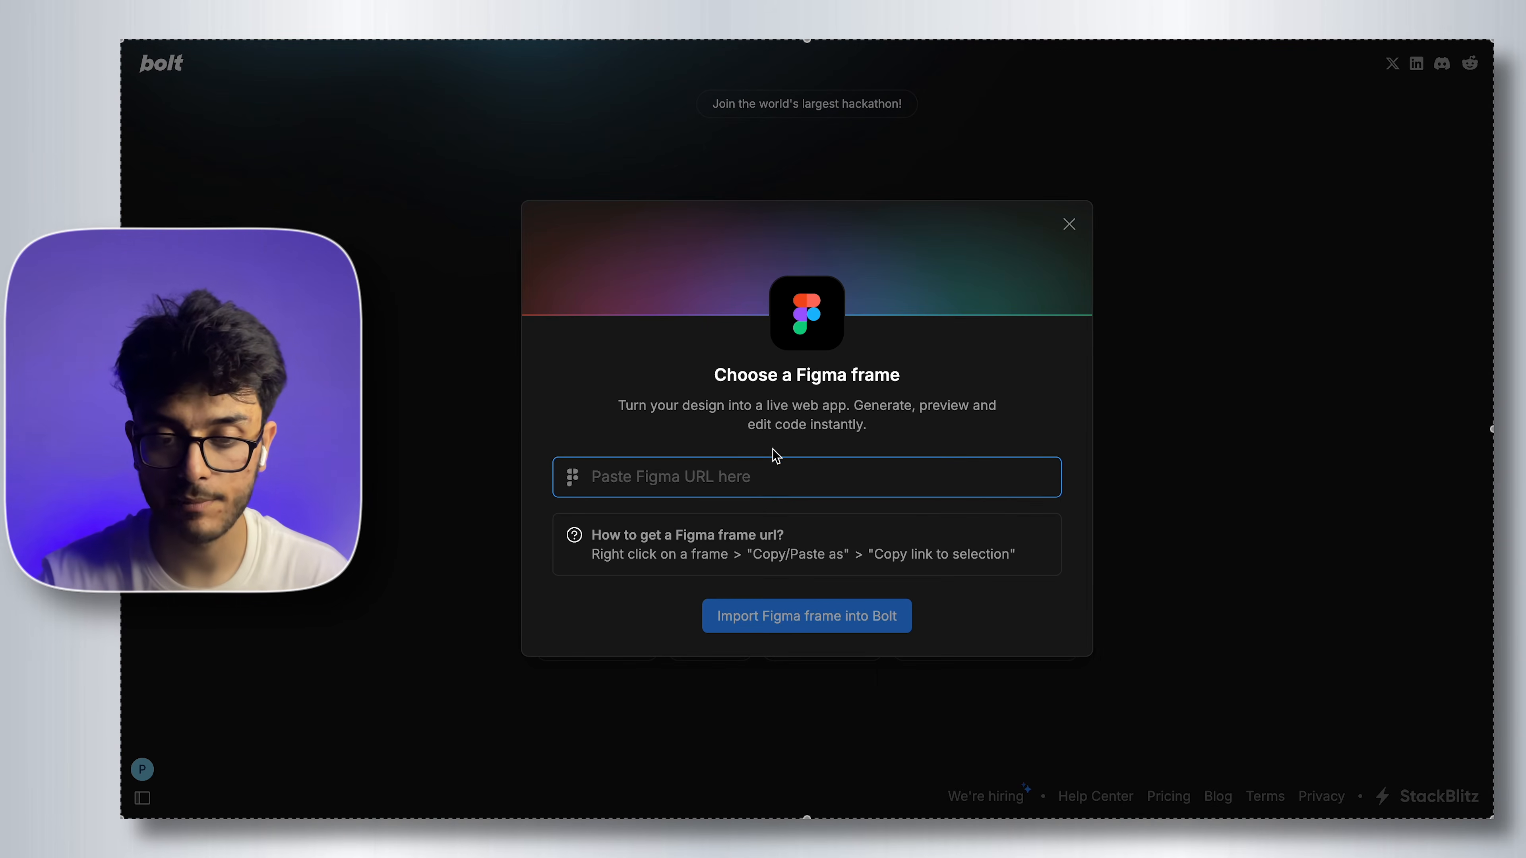
# Copy the share link of the selected Stitch Design frame in Figma and use it to import the frame into Bolt.
pyautogui.hotkey('ctrl', 'shift', 'Tab')
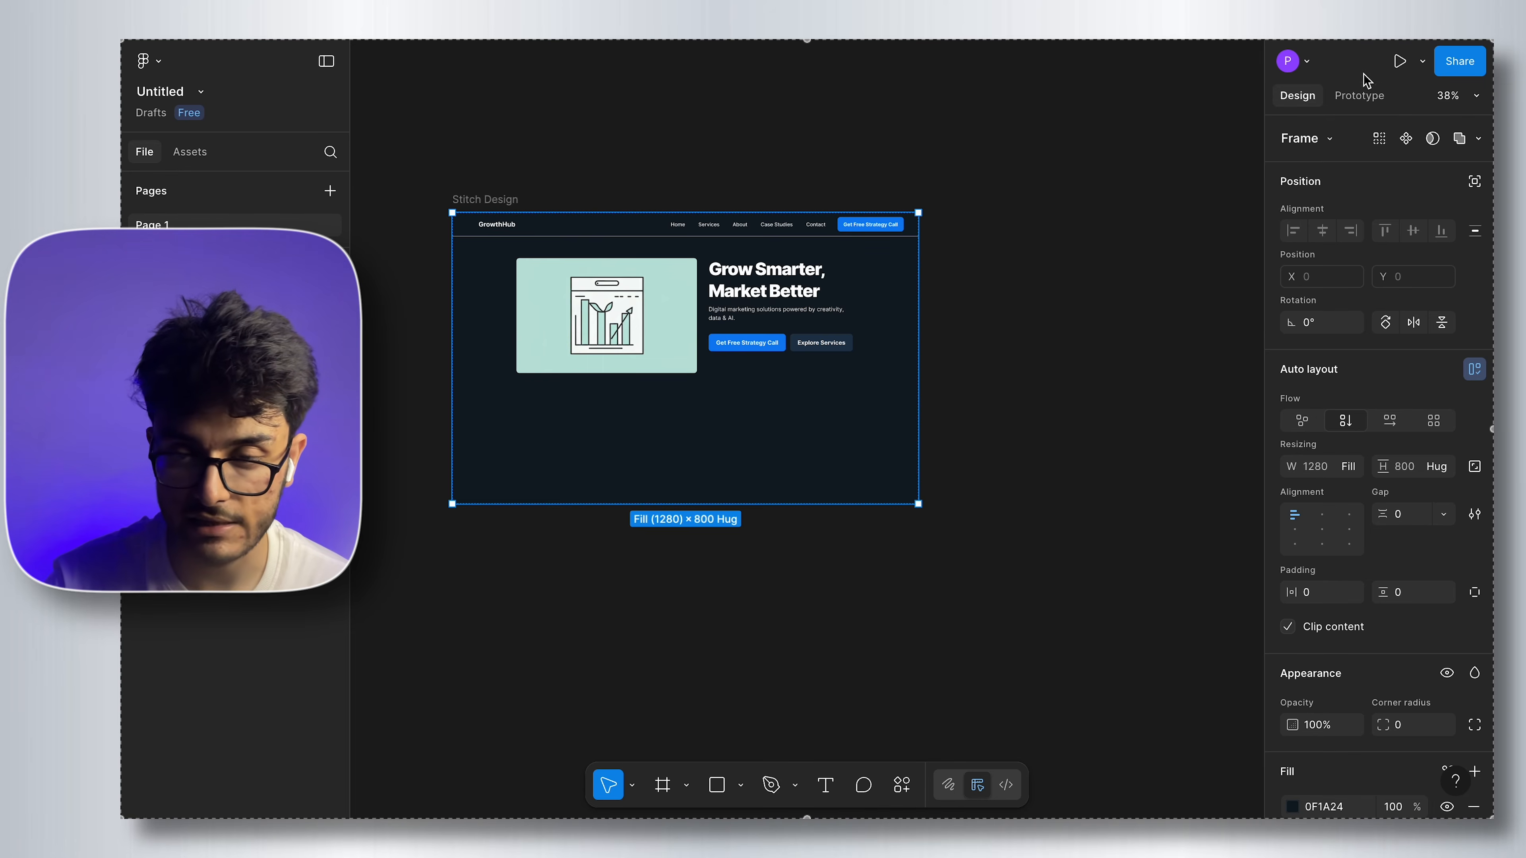
pyautogui.click(1444, 71)
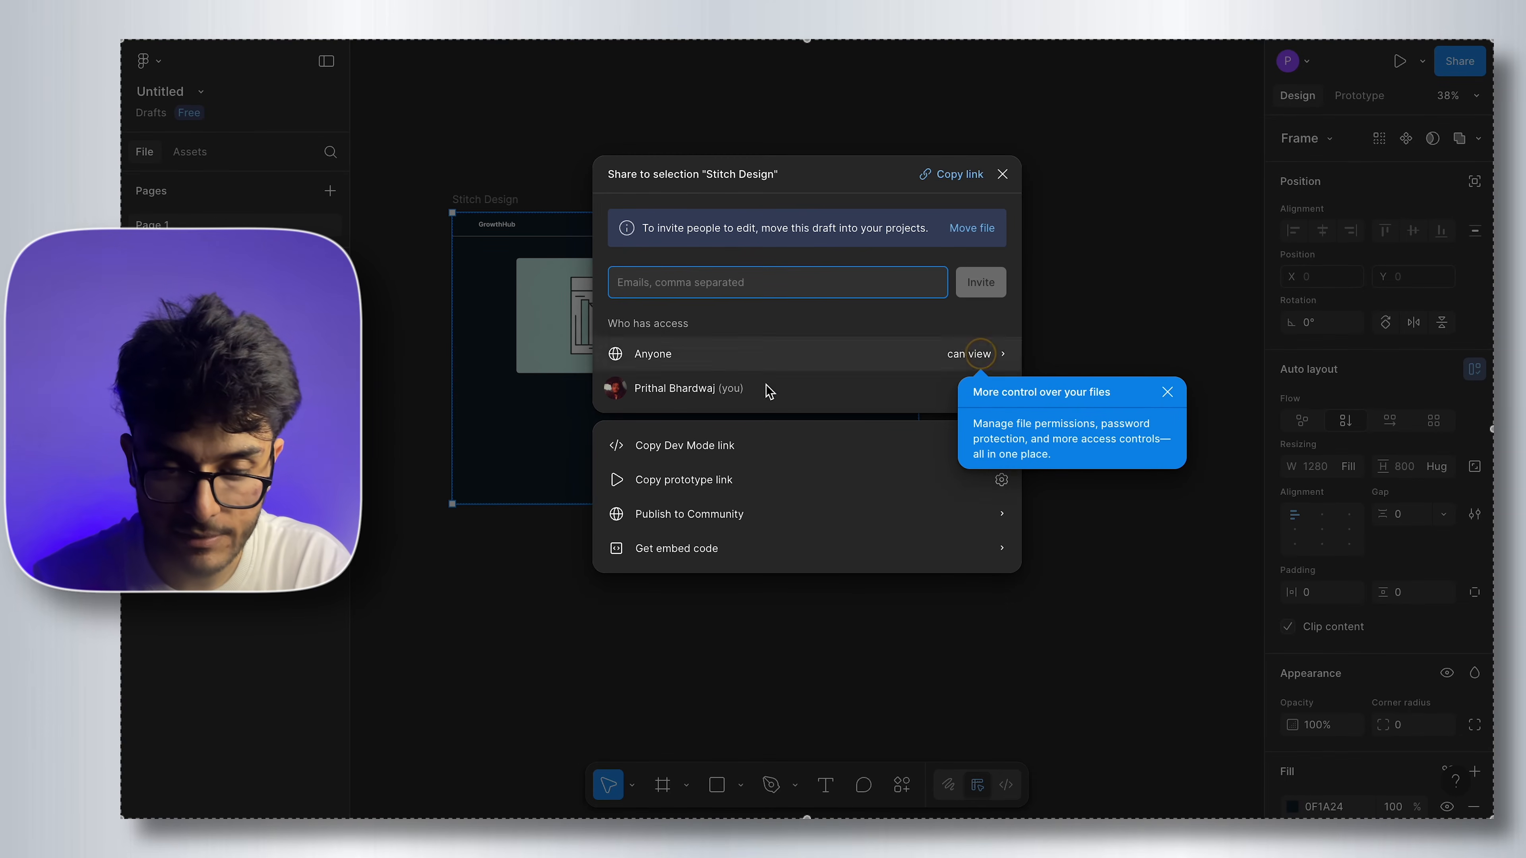
pyautogui.click(961, 173)
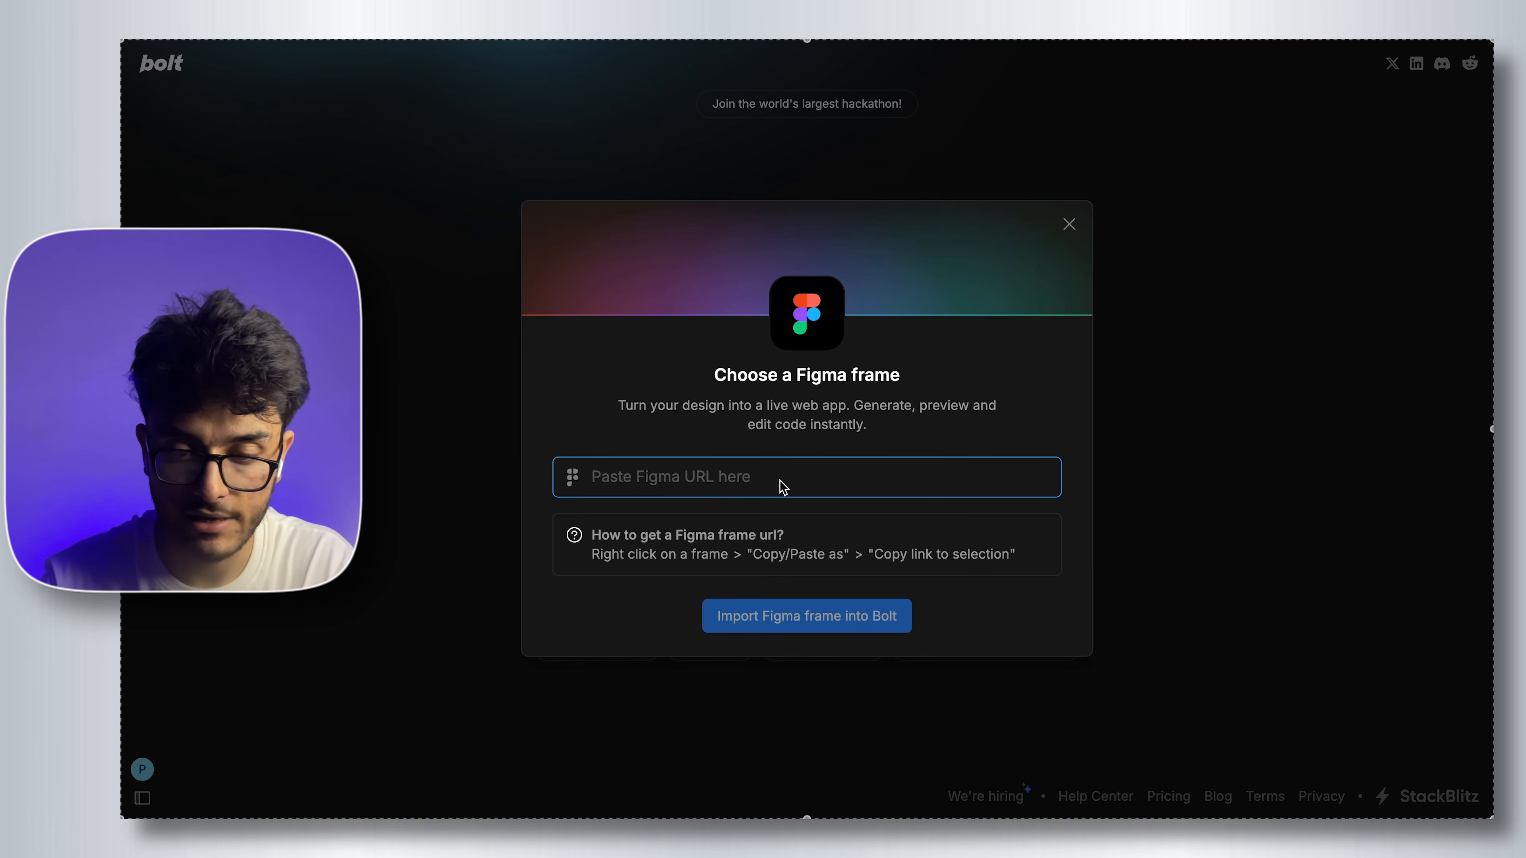
pyautogui.press('super+v')
pyautogui.click(793, 619)
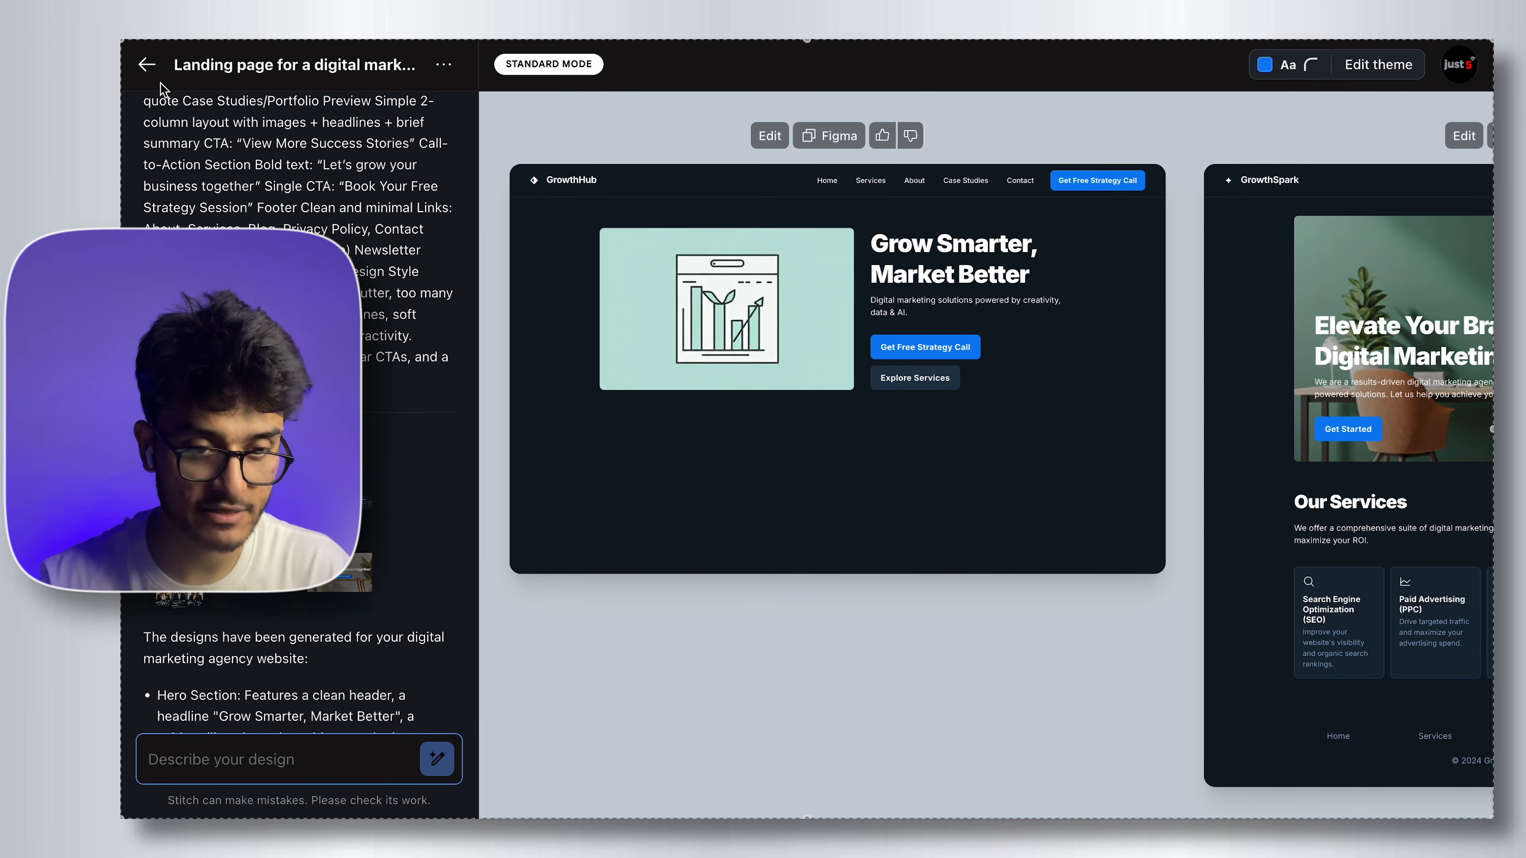
# Return to Stitch's new design page, switch to ChatGPT, and copy only the main prompt for replicating the Shopify main screen.
pyautogui.click(146, 69)
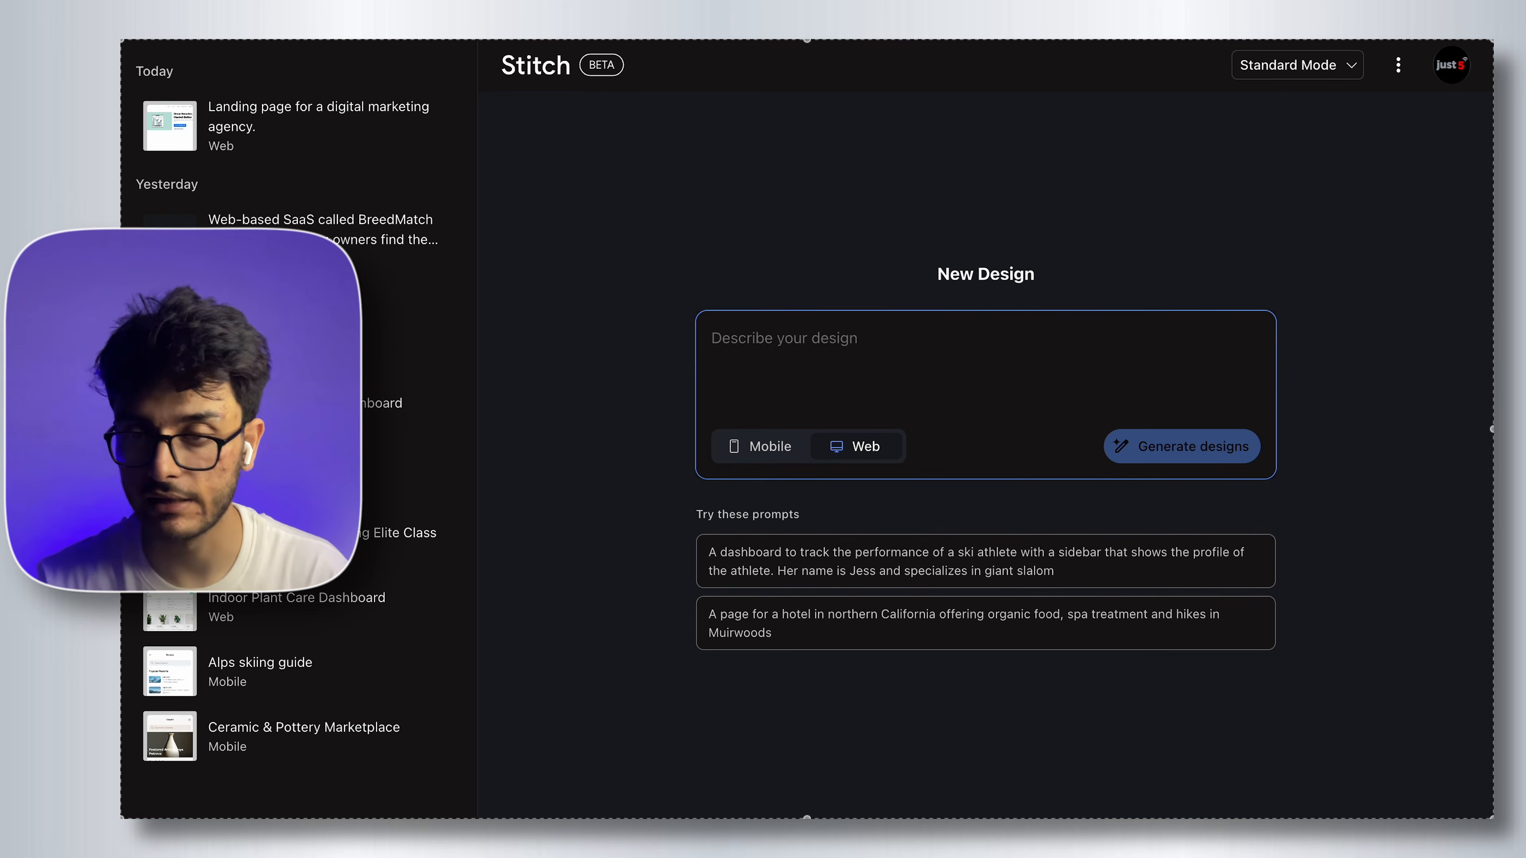
pyautogui.hotkey('ctrl', 'Tab')
pyautogui.scroll(3, 862, 427)
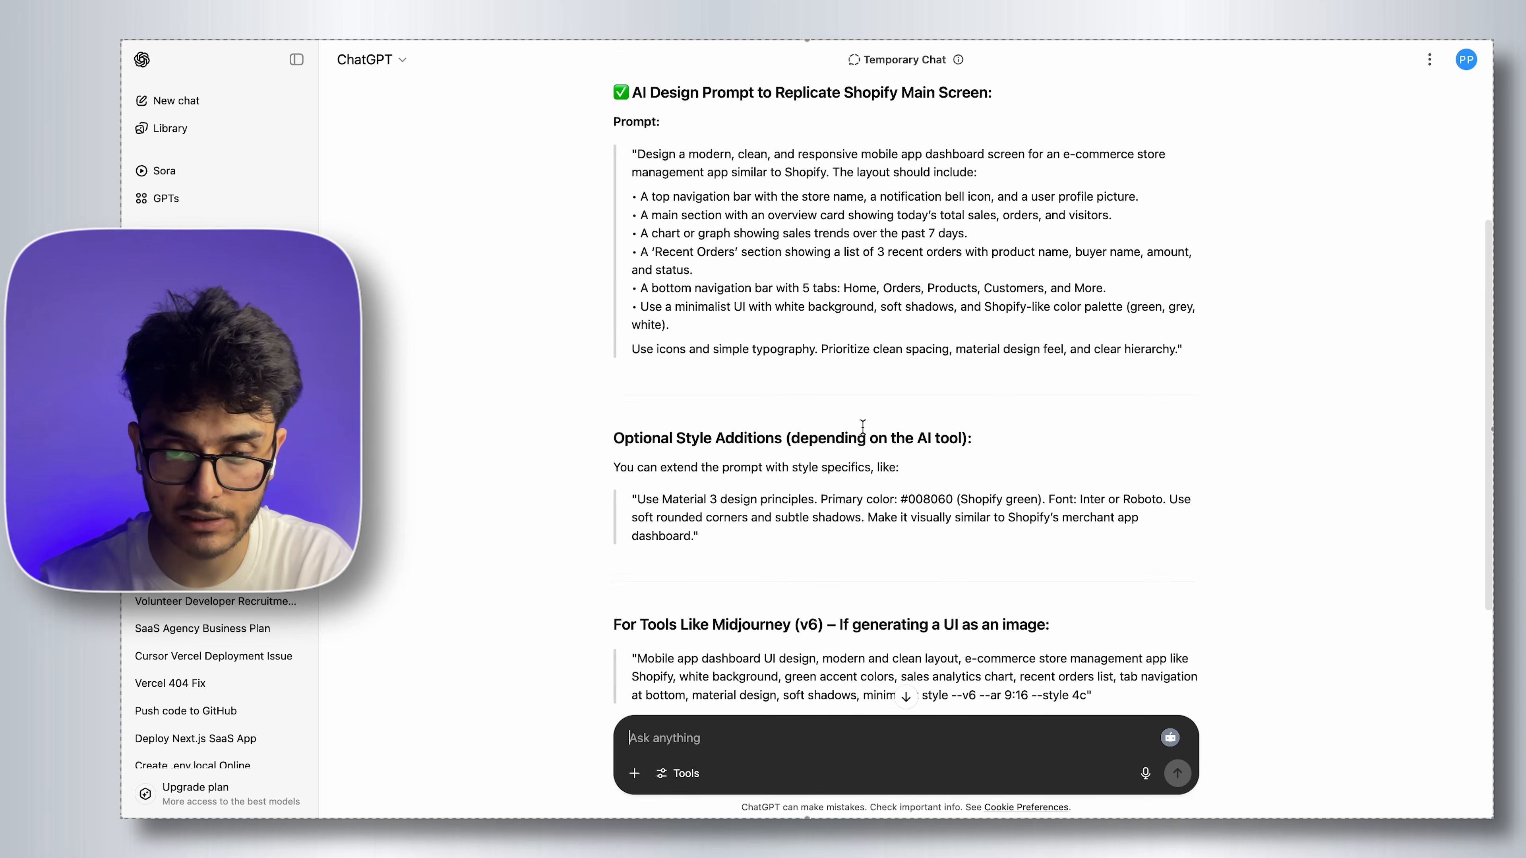
pyautogui.moveTo(631, 299); pyautogui.dragTo(1182, 494)
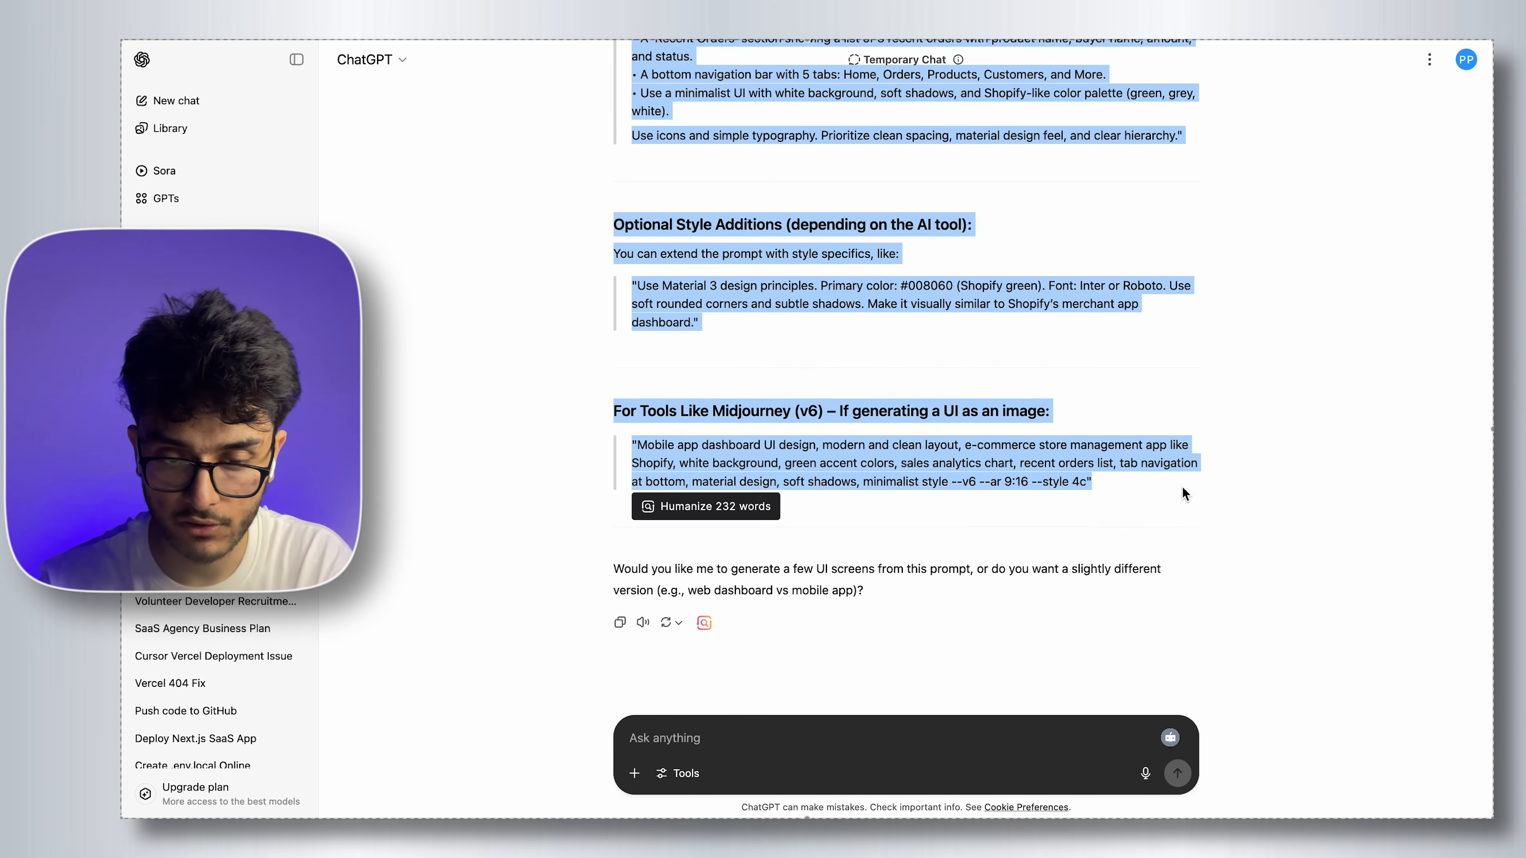
pyautogui.moveTo(1080, 372); pyautogui.dragTo(1076, 370)
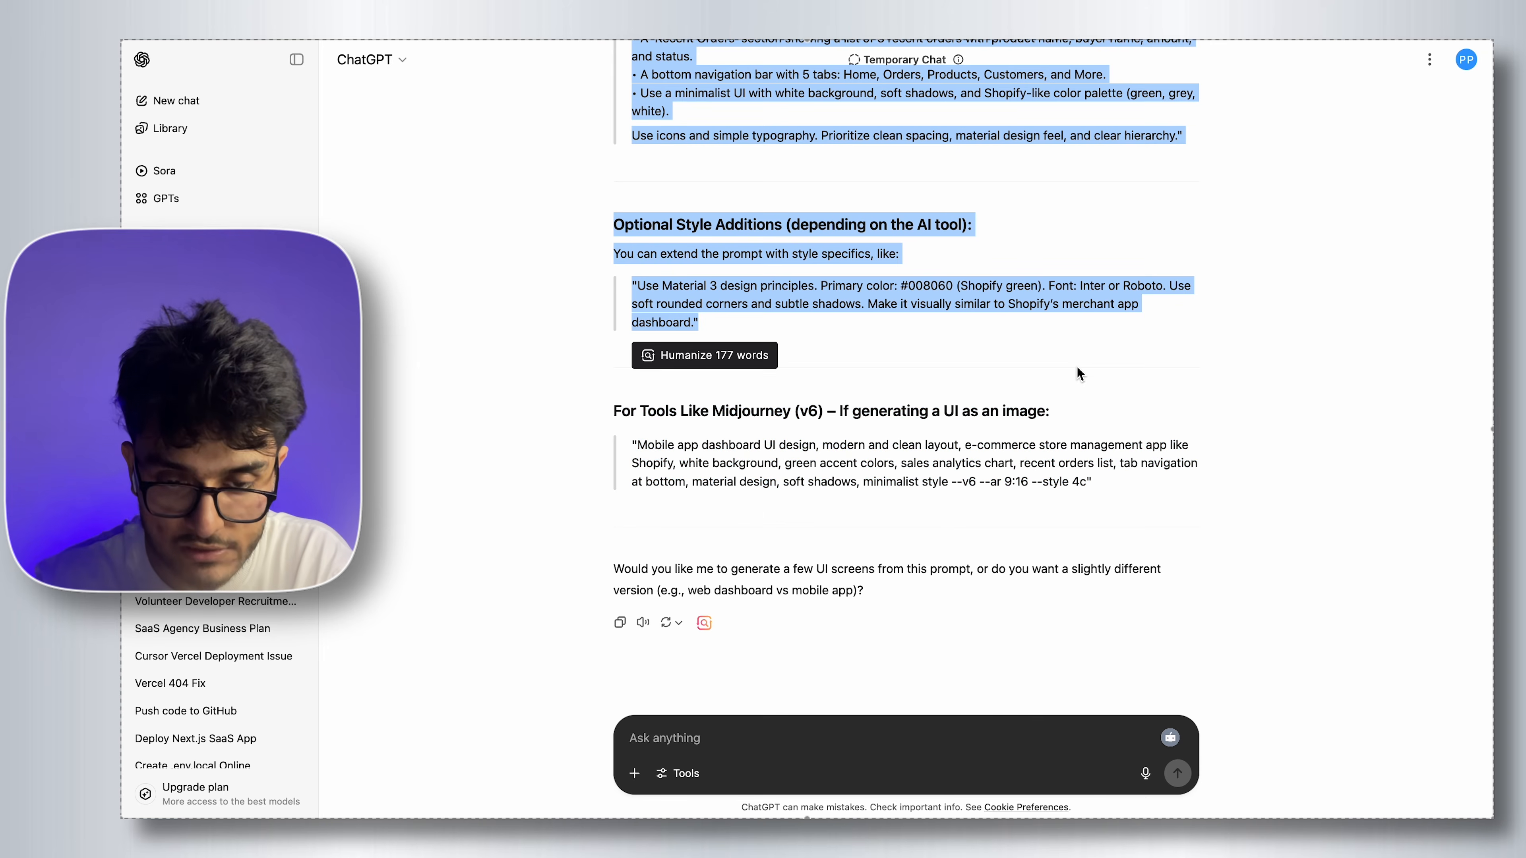
pyautogui.scroll(3, 1076, 370)
pyautogui.keyDown('shift'); pyautogui.click(1203, 292); pyautogui.keyUp('shift')
pyautogui.hotkey('ctrl', 'c')
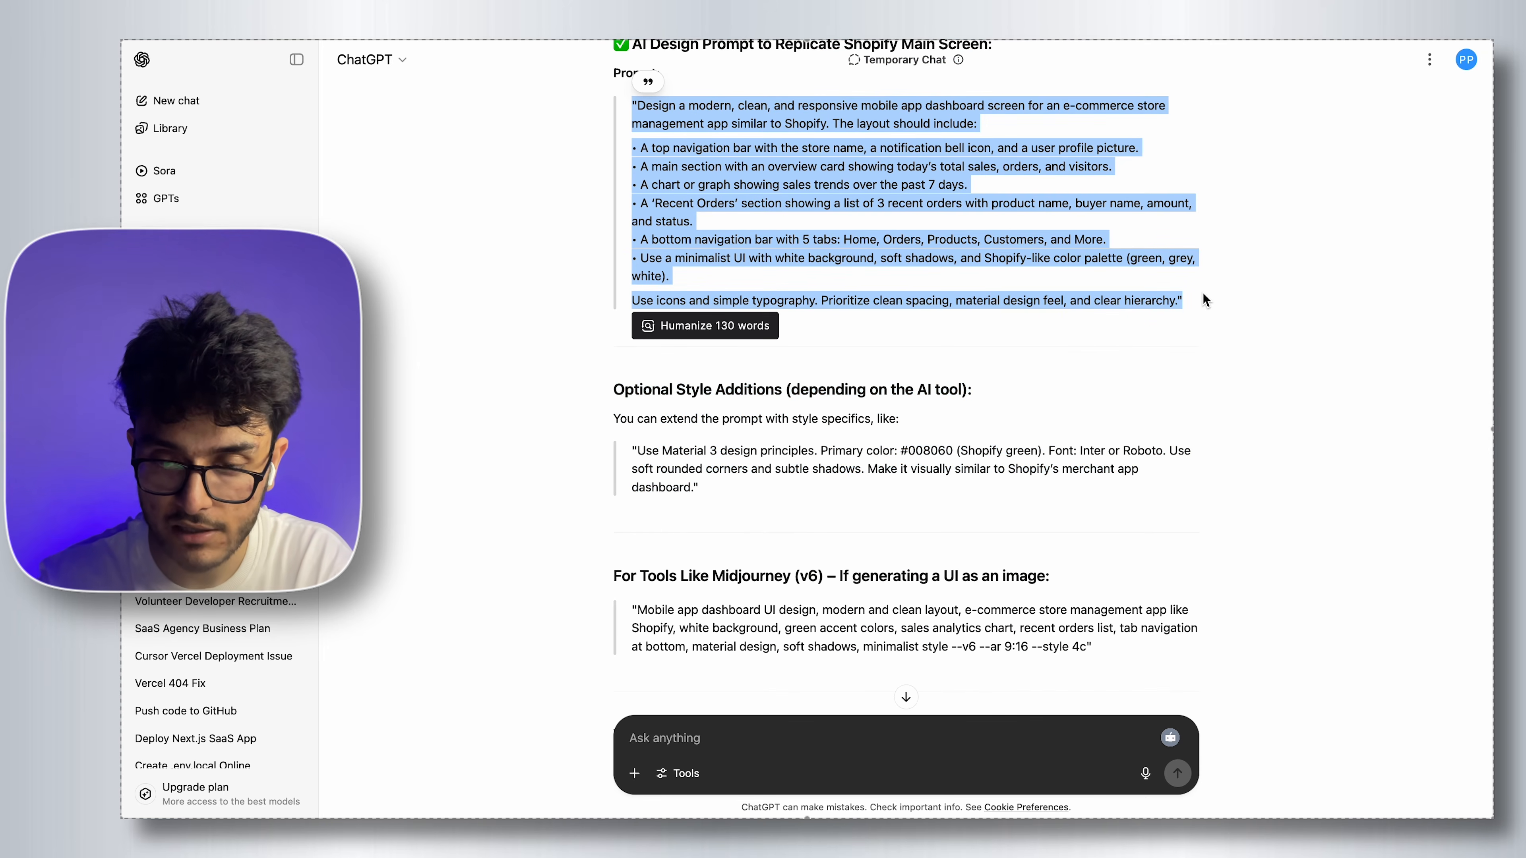
# Paste the copied Shopify-style dashboard prompt into a new Stitch design, choose Mobile, and generate the designs.
pyautogui.hotkey('ctrl', 'Tab')
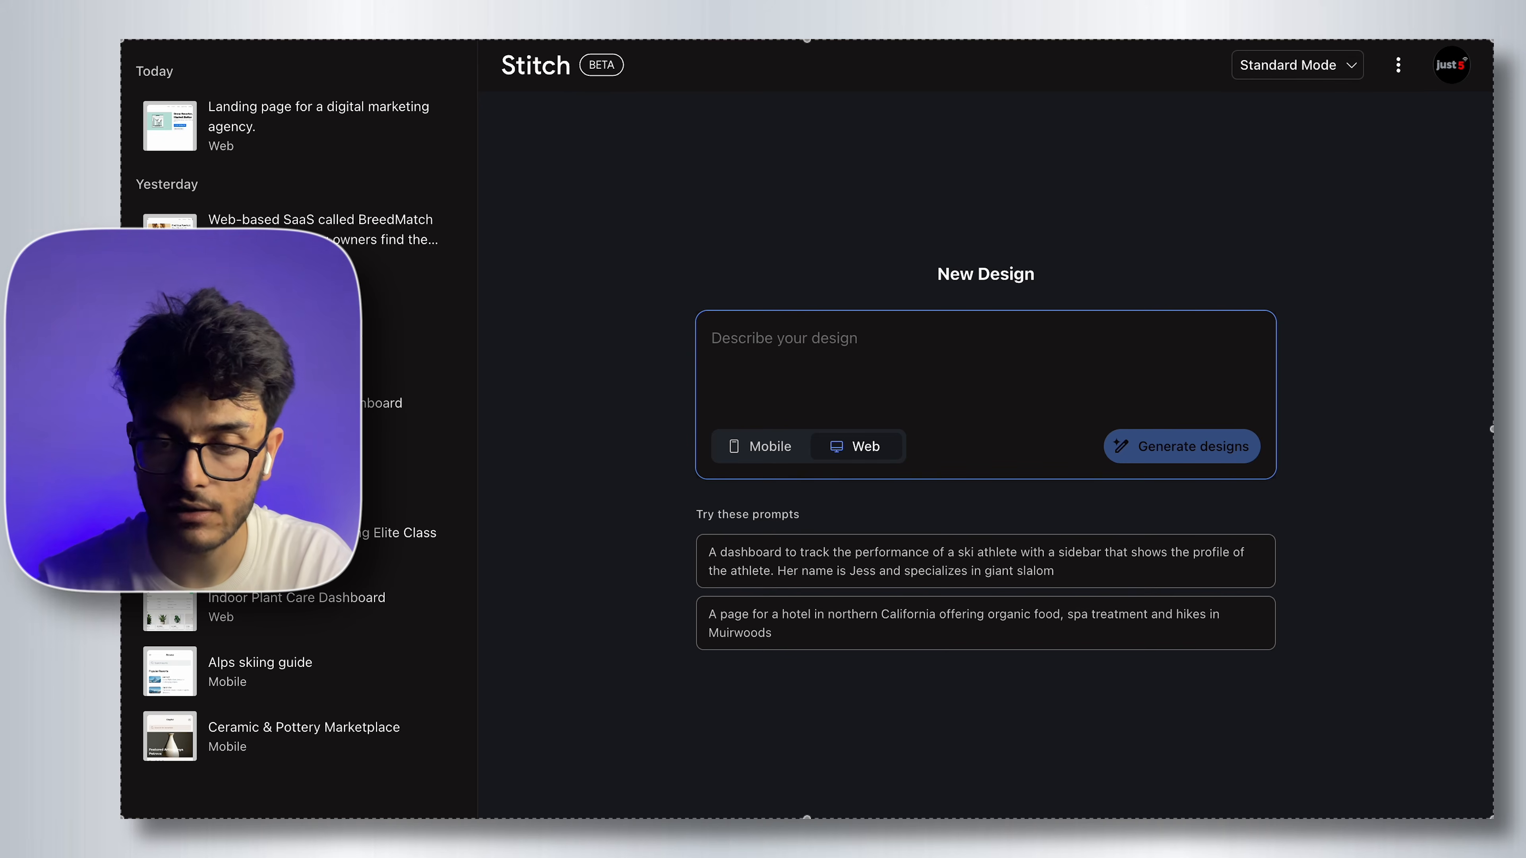
pyautogui.hotkey('ctrl', 'v')
pyautogui.click(756, 546)
pyautogui.click(1208, 548)
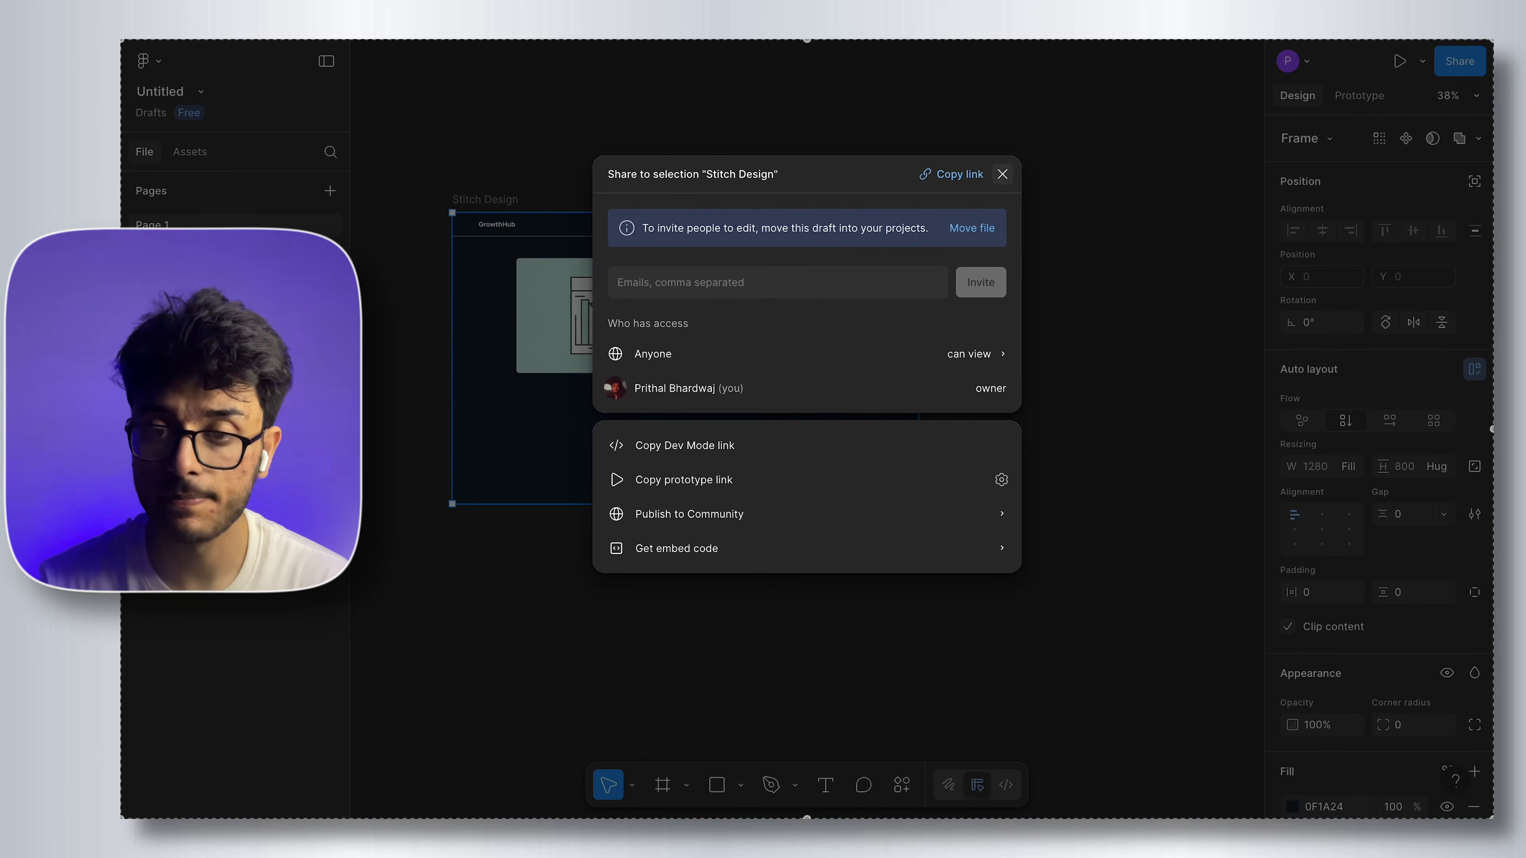
# Close the Figma sharing dialog, switch to Stitch, and examine the generated My Store mobile dashboard from header to bottom navigation.
pyautogui.click(1002, 173)
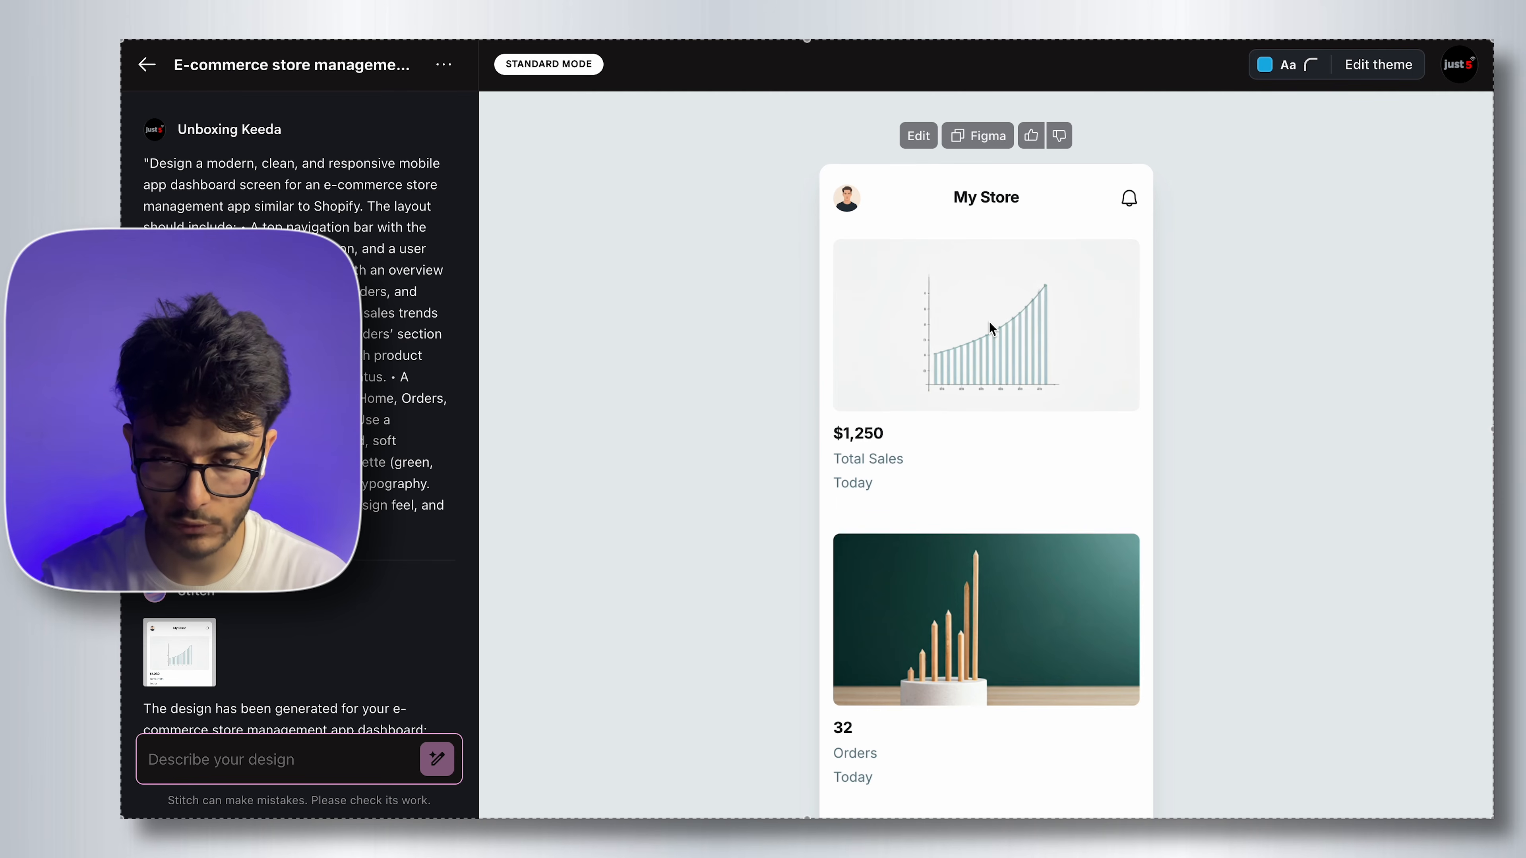
pyautogui.scroll(-9, 1144, 534)
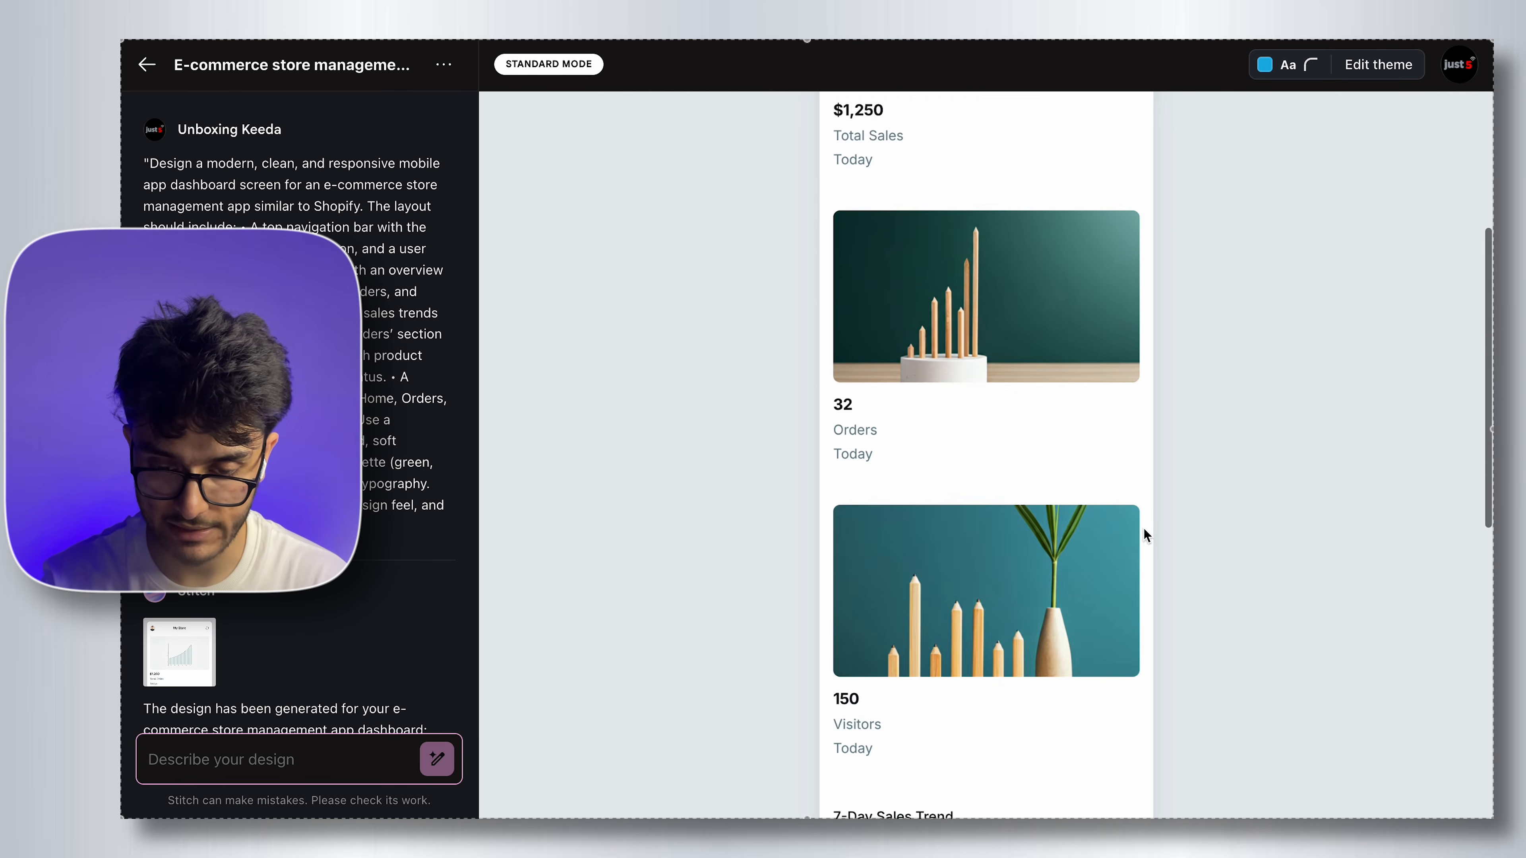
pyautogui.scroll(-8, 1143, 530)
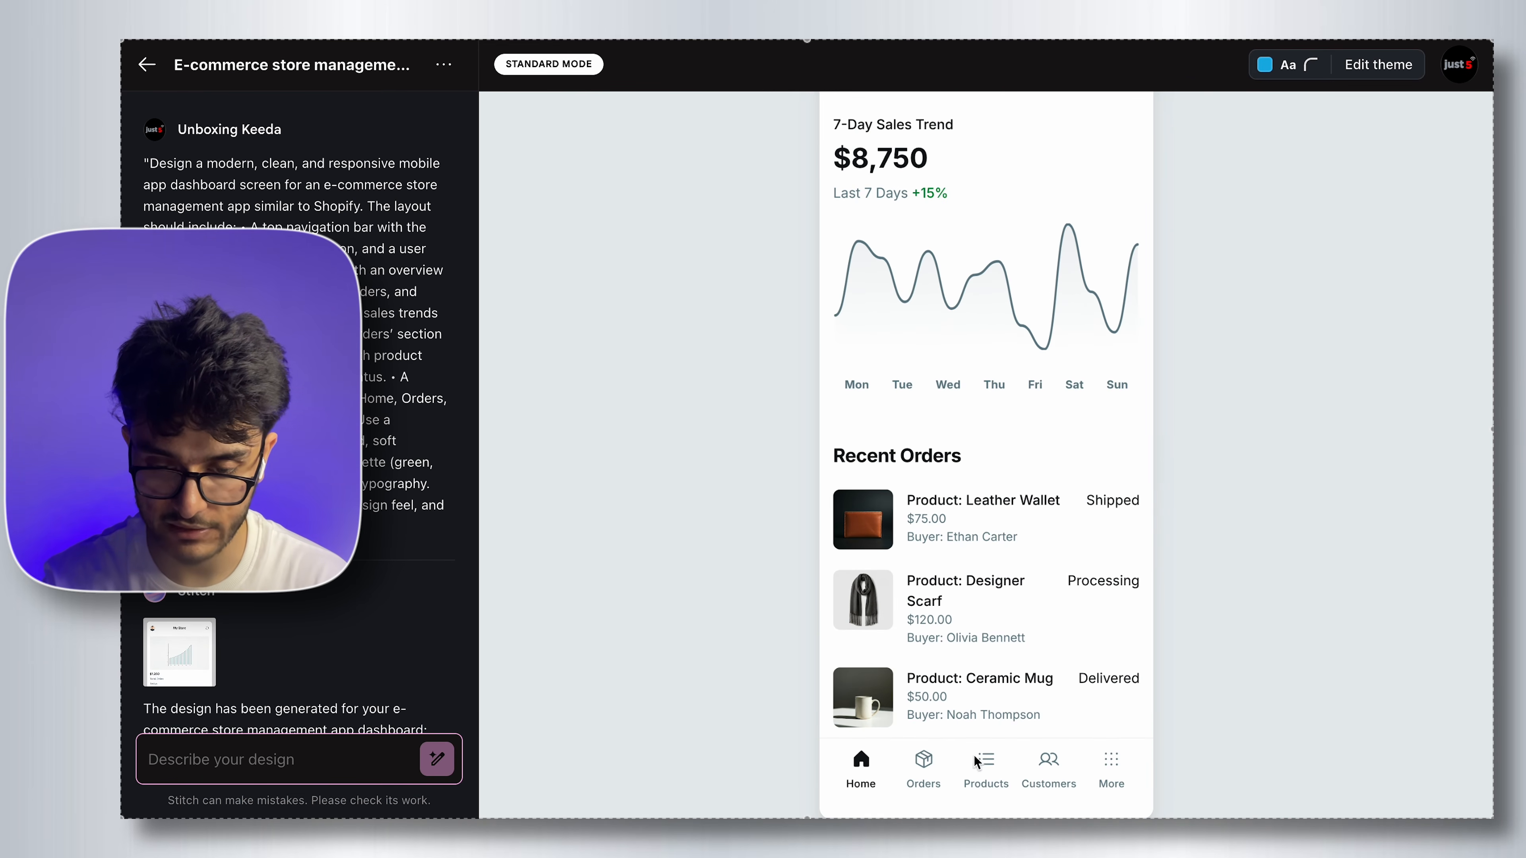
pyautogui.scroll(15, 1000, 497)
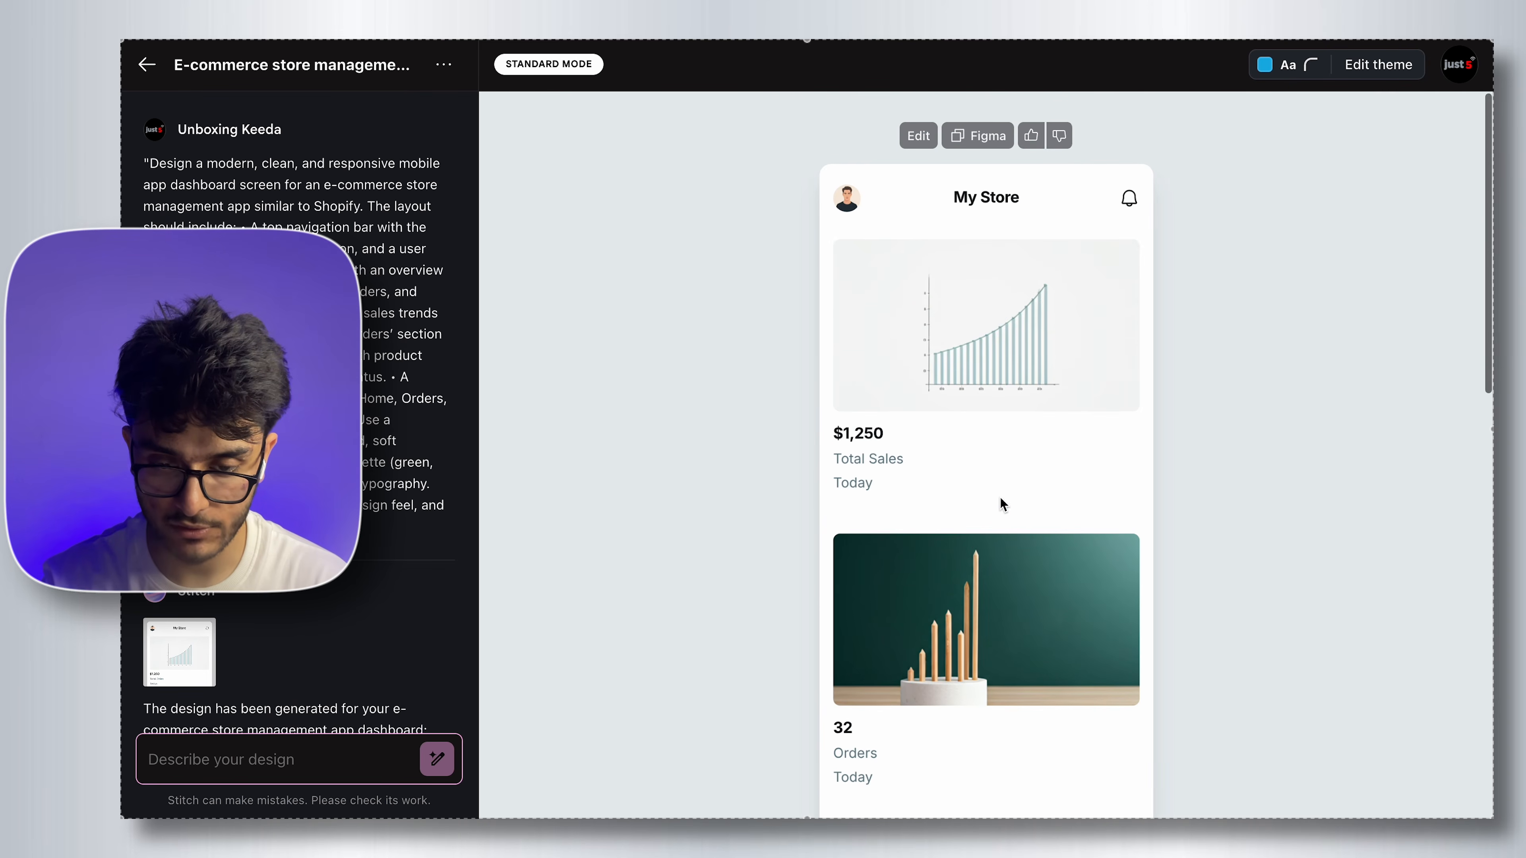
pyautogui.scroll(-1, 1000, 497)
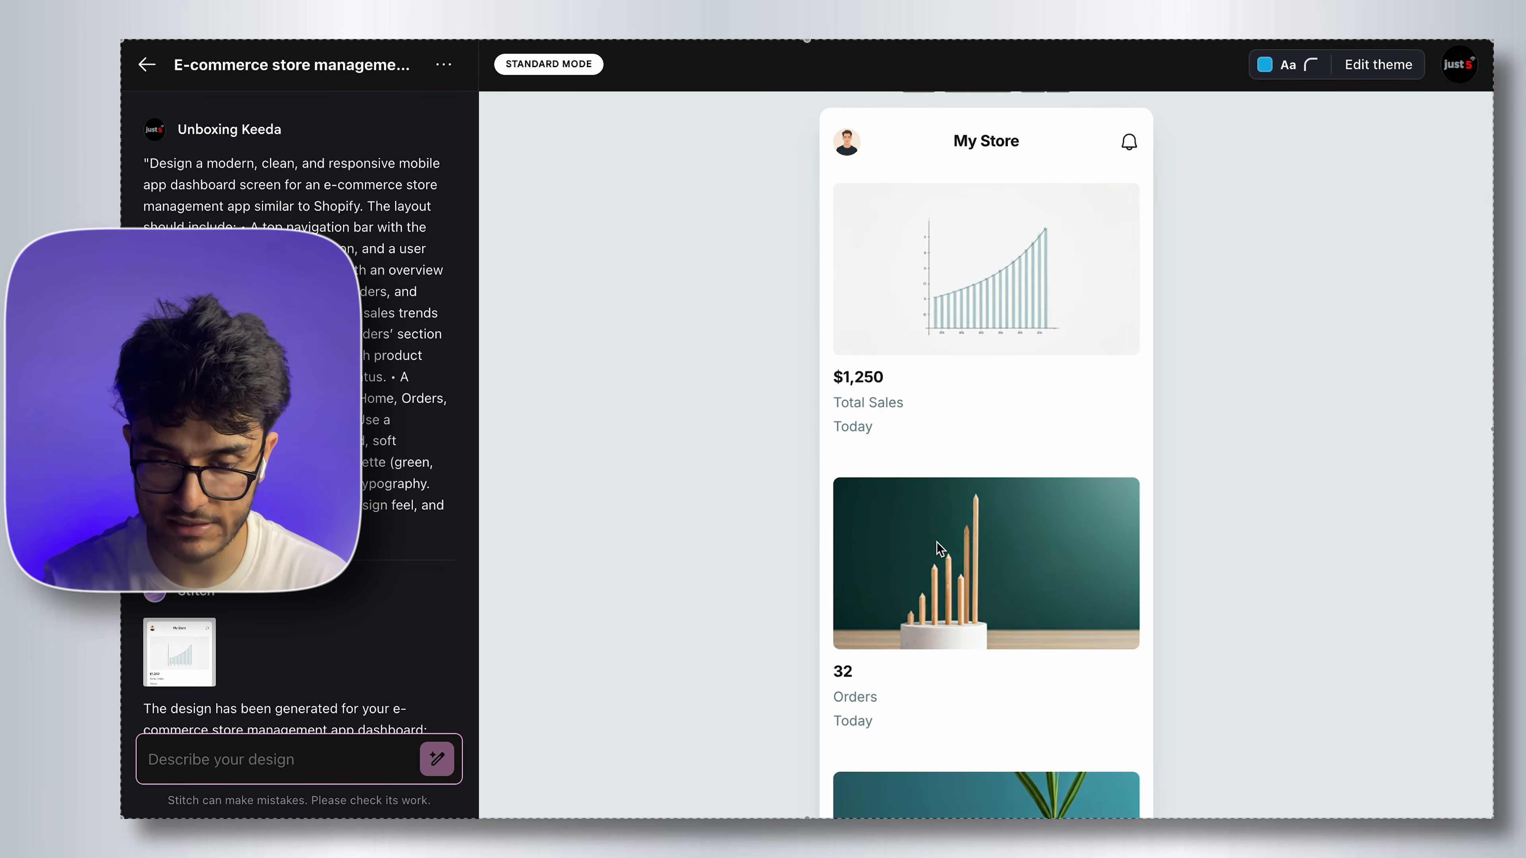
# Review the My Store dashboard again, covering the sales, orders and visitors cards, the 7-Day Sales Trend chart and Recent Orders.
pyautogui.scroll(-7, 891, 380)
pyautogui.scroll(-6, 884, 344)
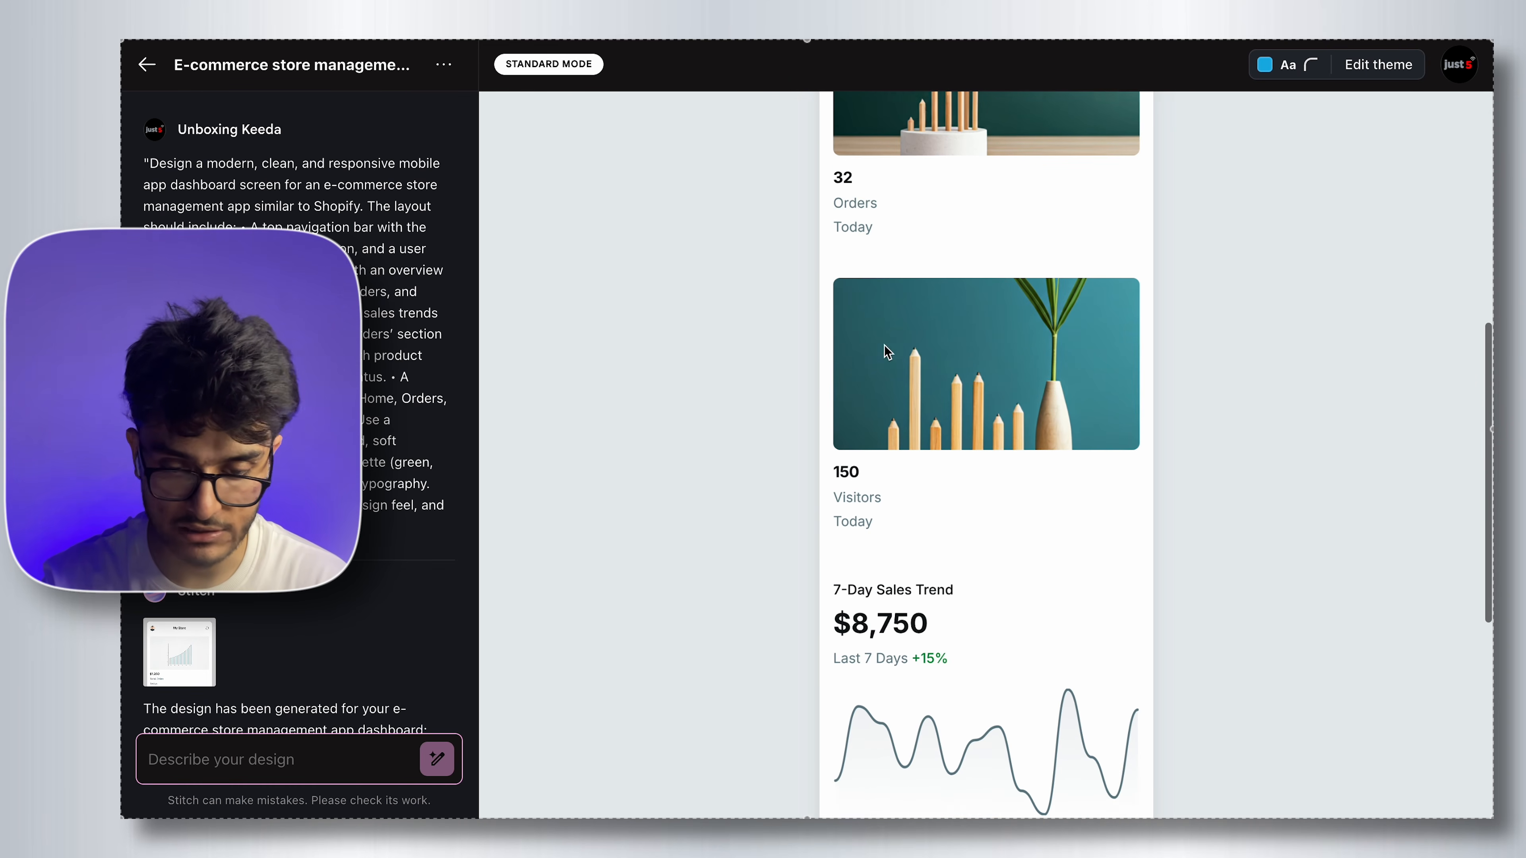
pyautogui.scroll(-4, 899, 523)
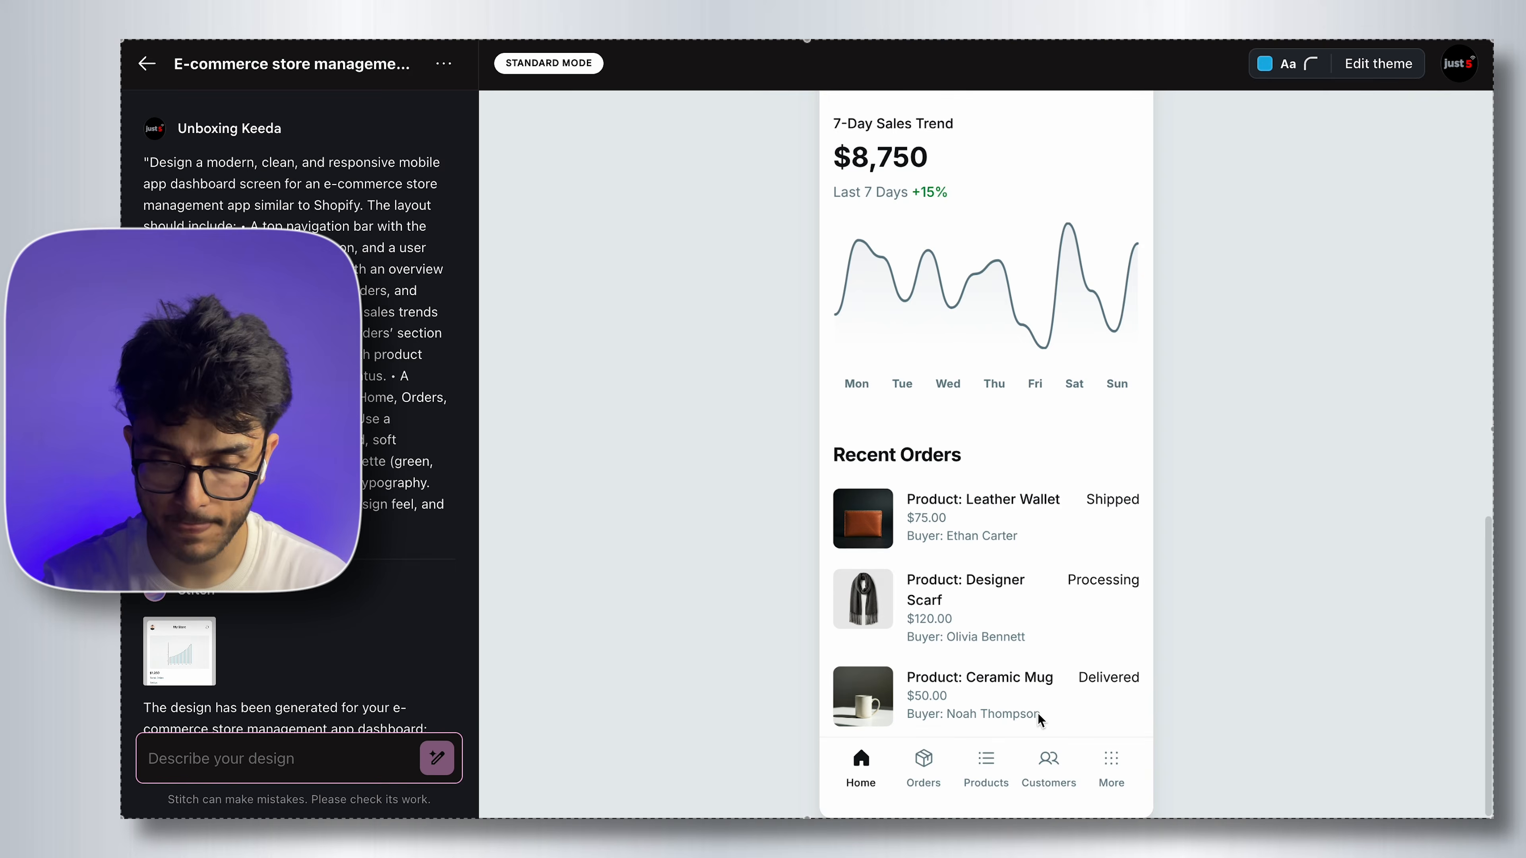
pyautogui.scroll(10, 1038, 715)
pyautogui.scroll(5, 1041, 719)
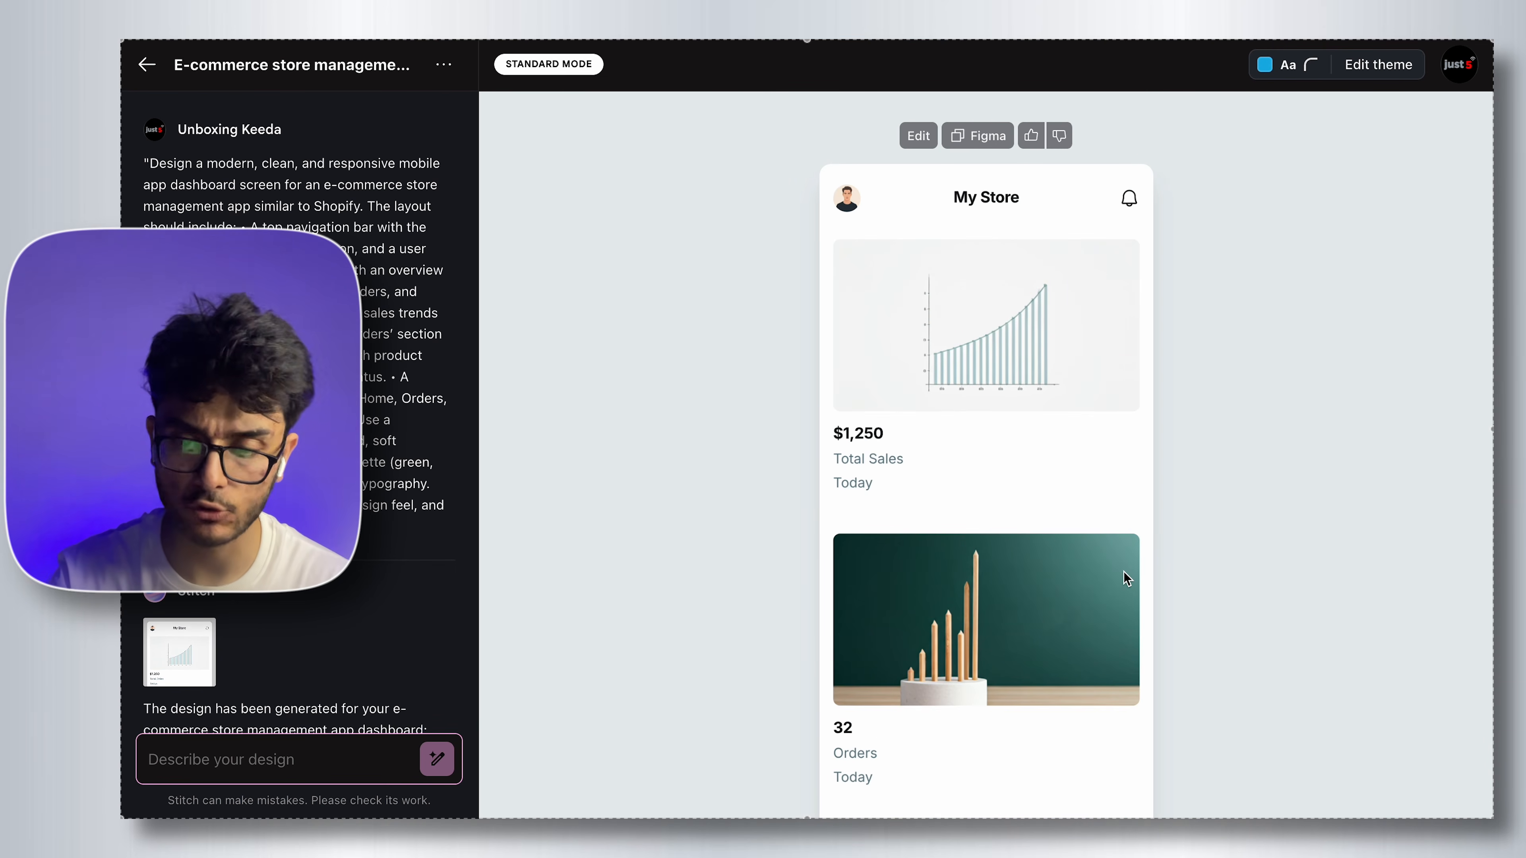
pyautogui.scroll(-5, 967, 508)
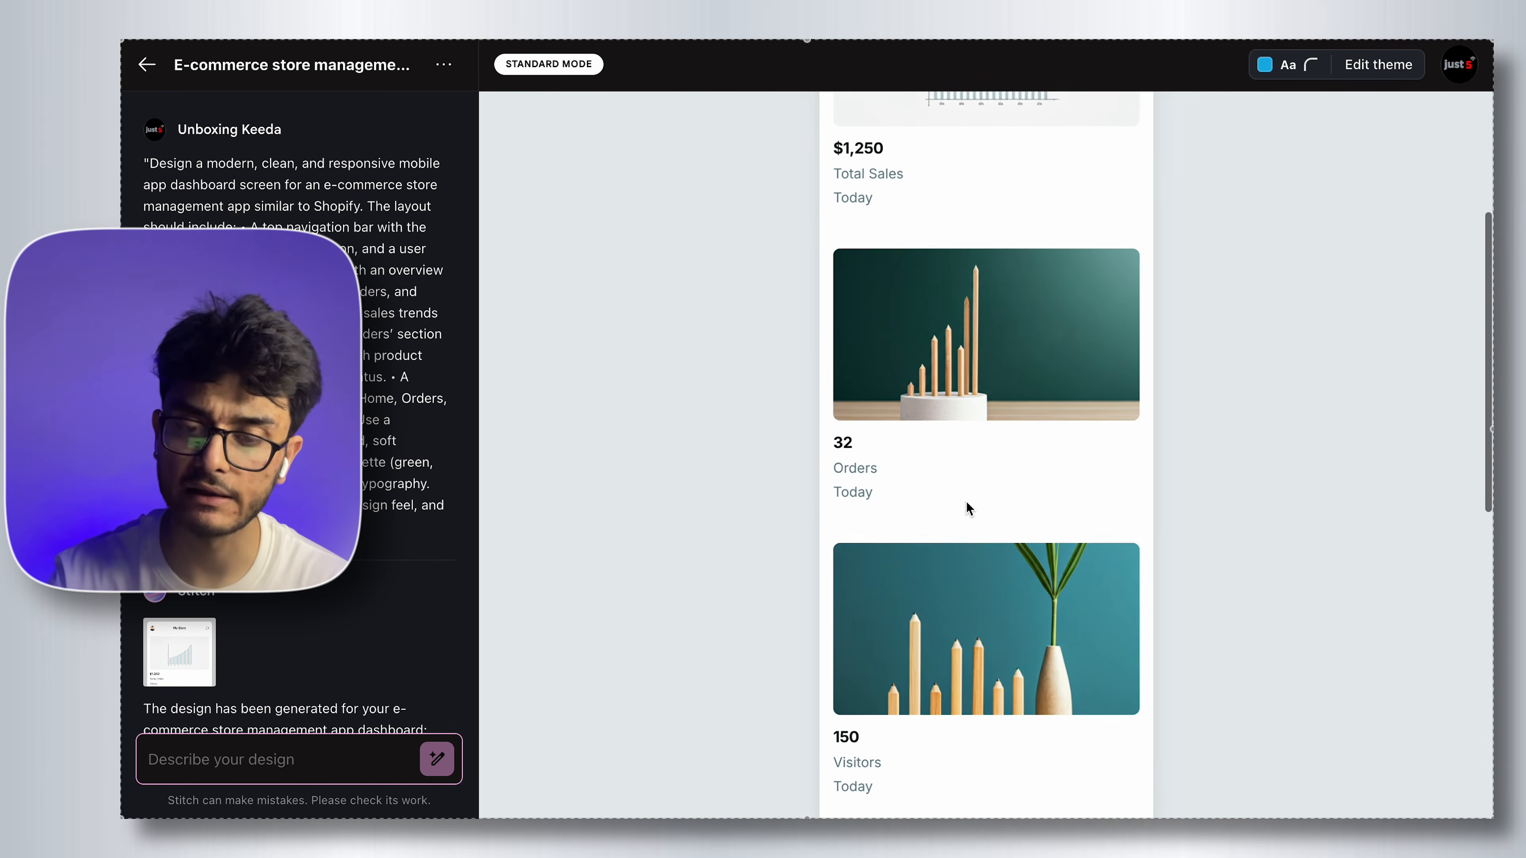
pyautogui.scroll(-8, 965, 500)
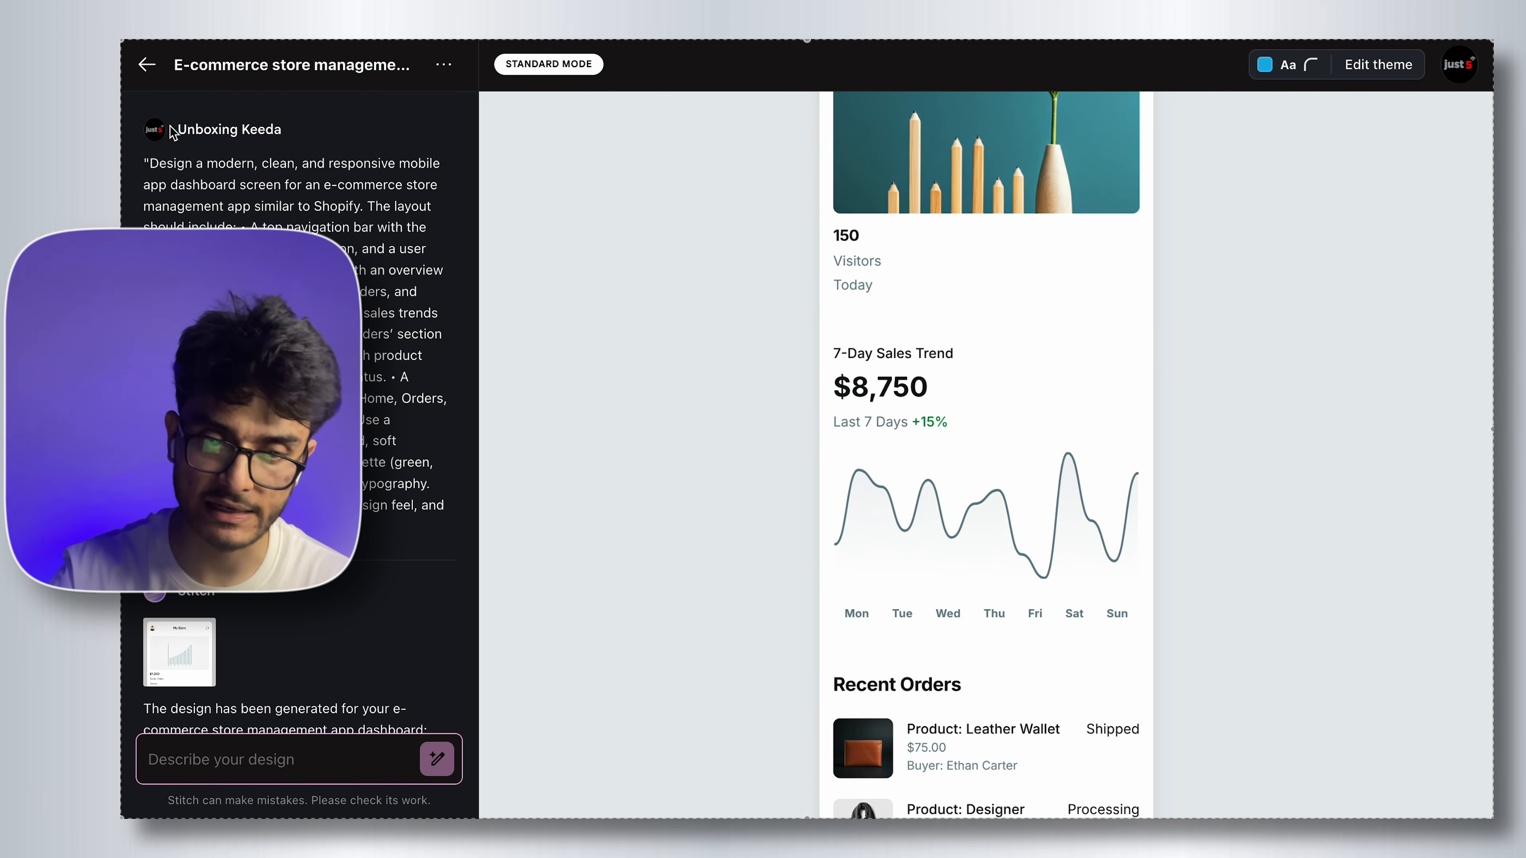
pyautogui.scroll(-4, 1079, 529)
pyautogui.scroll(12, 1079, 529)
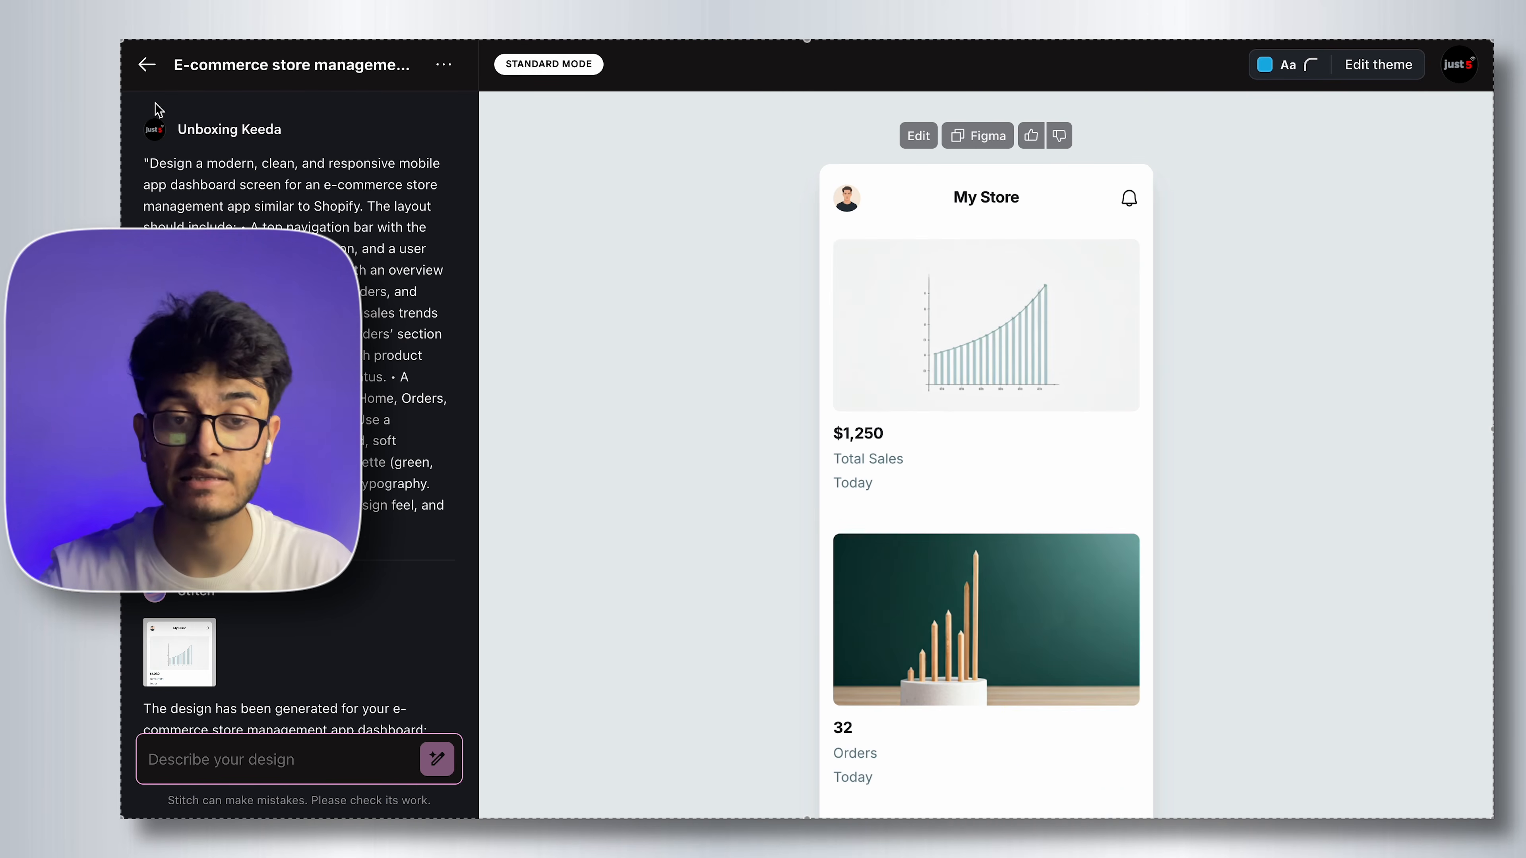
# Switch to Bolt and compare the imported GrowthHub page preview with the Stitch Design frame in Figma.
pyautogui.click(154, 66)
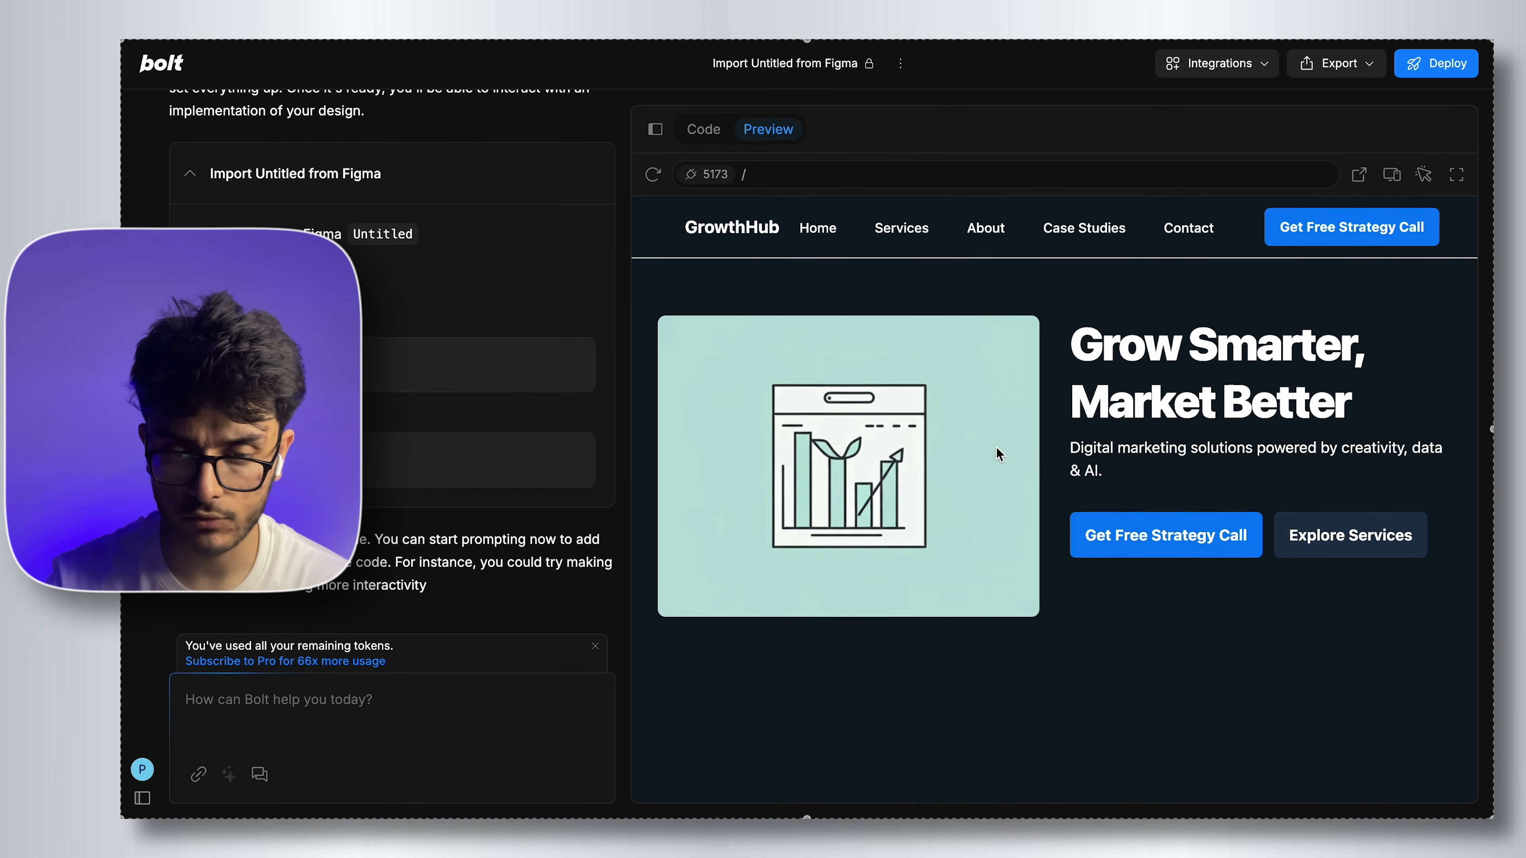
pyautogui.scroll(-2, 996, 447)
pyautogui.scroll(3, 996, 447)
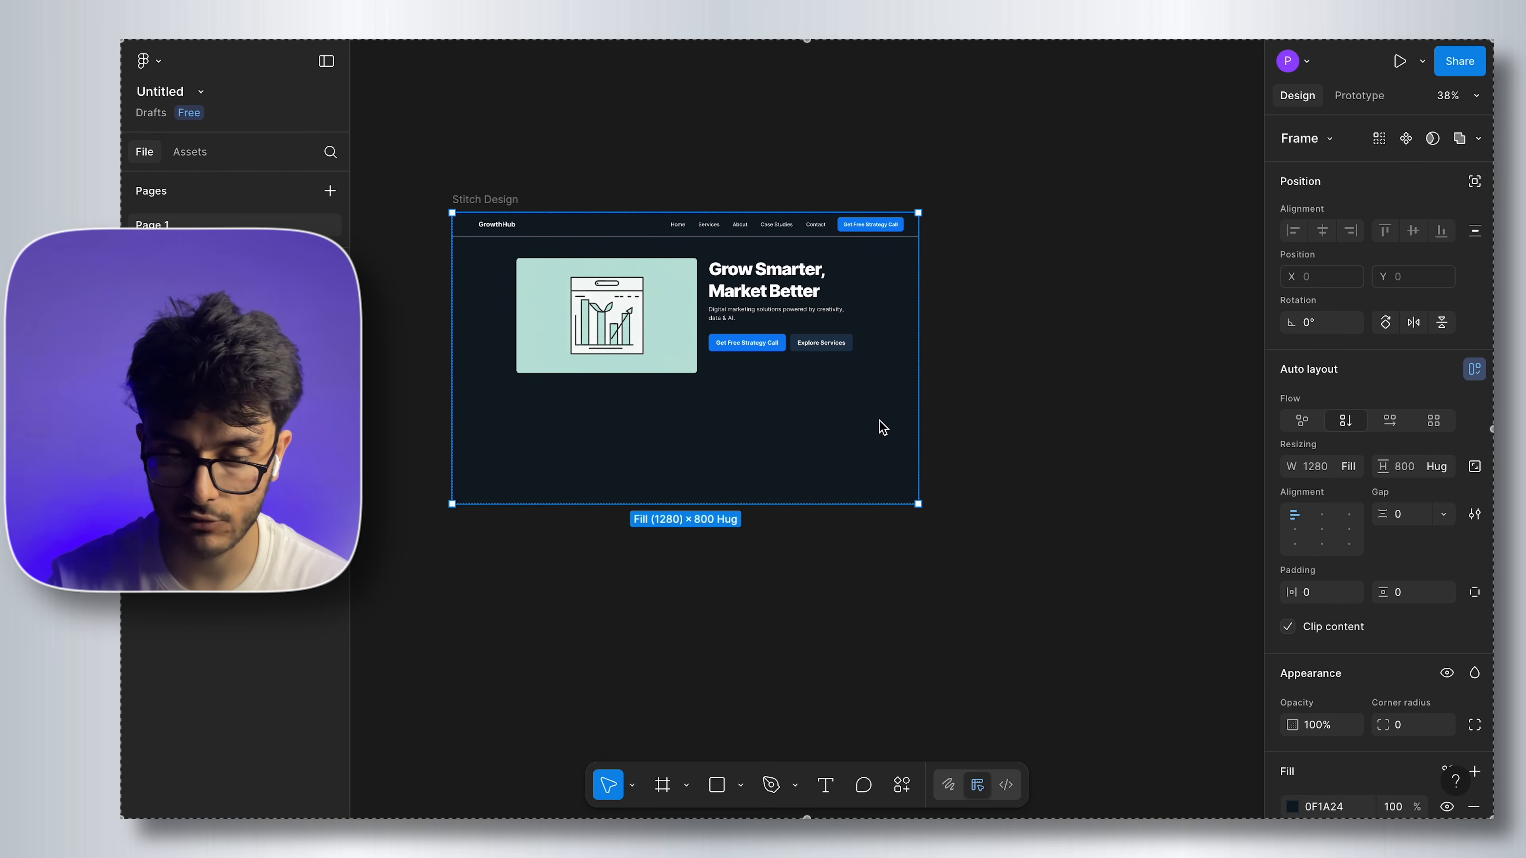
pyautogui.click(776, 388)
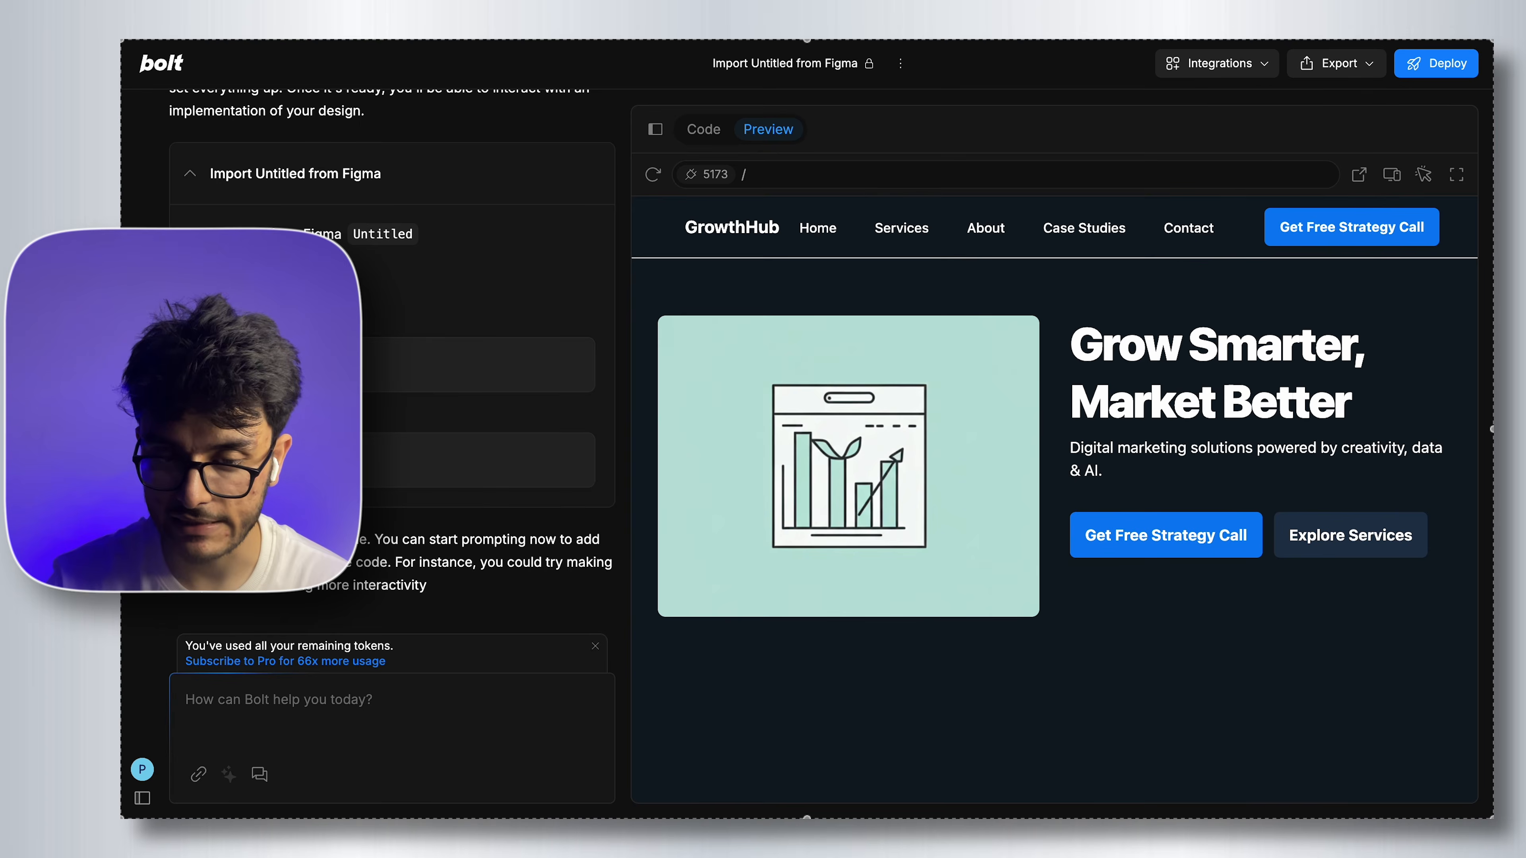
pyautogui.scroll(-2, 1111, 538)
pyautogui.scroll(2, 1111, 538)
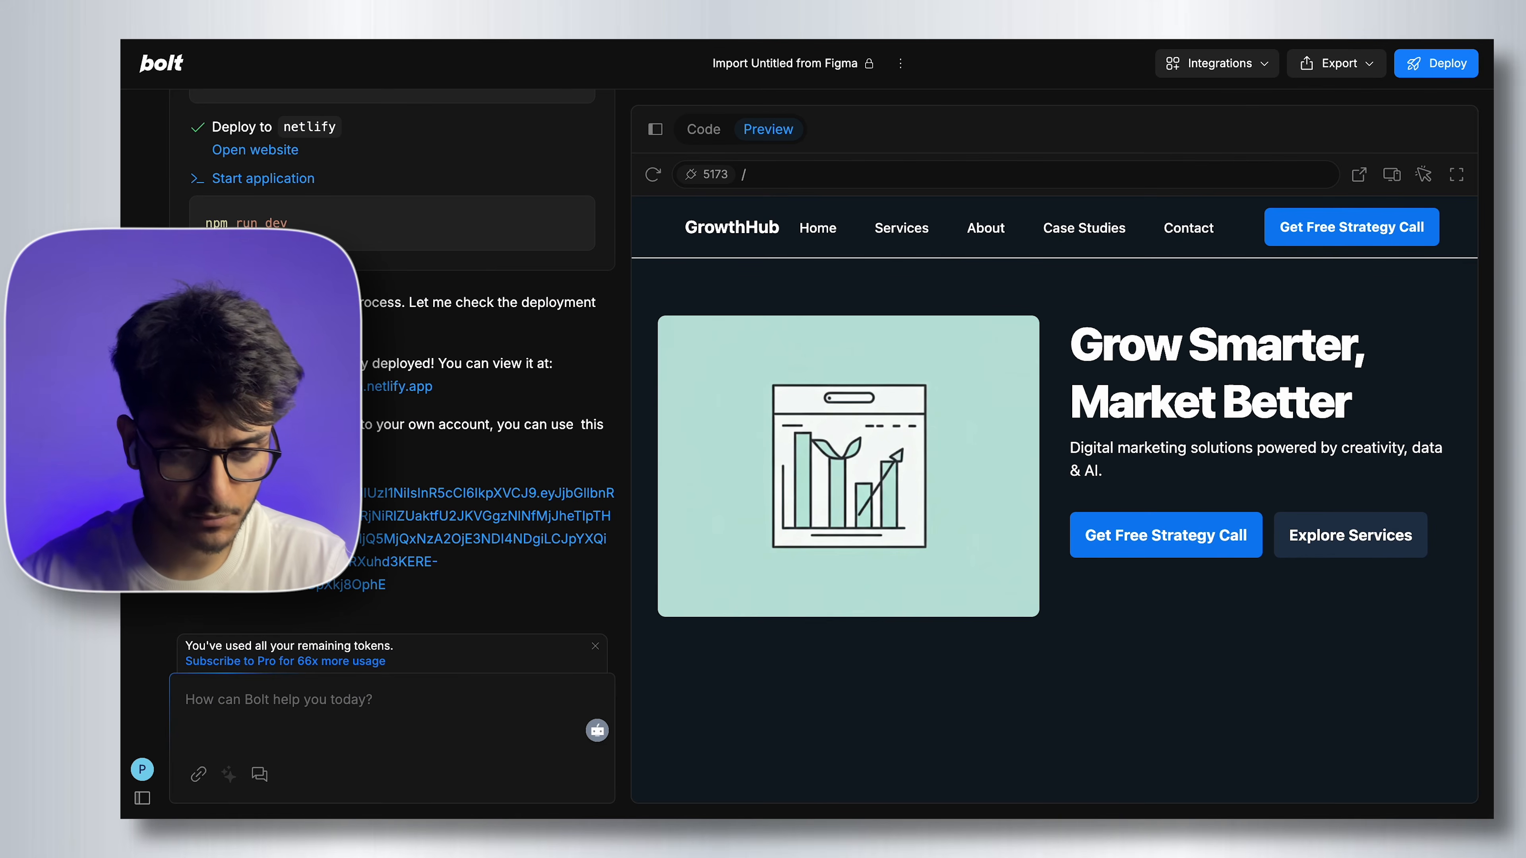
# Read through the Netlify deployment messages in the Bolt chat and open the deployed site's netlify.app link.
pyautogui.scroll(5, 391, 361)
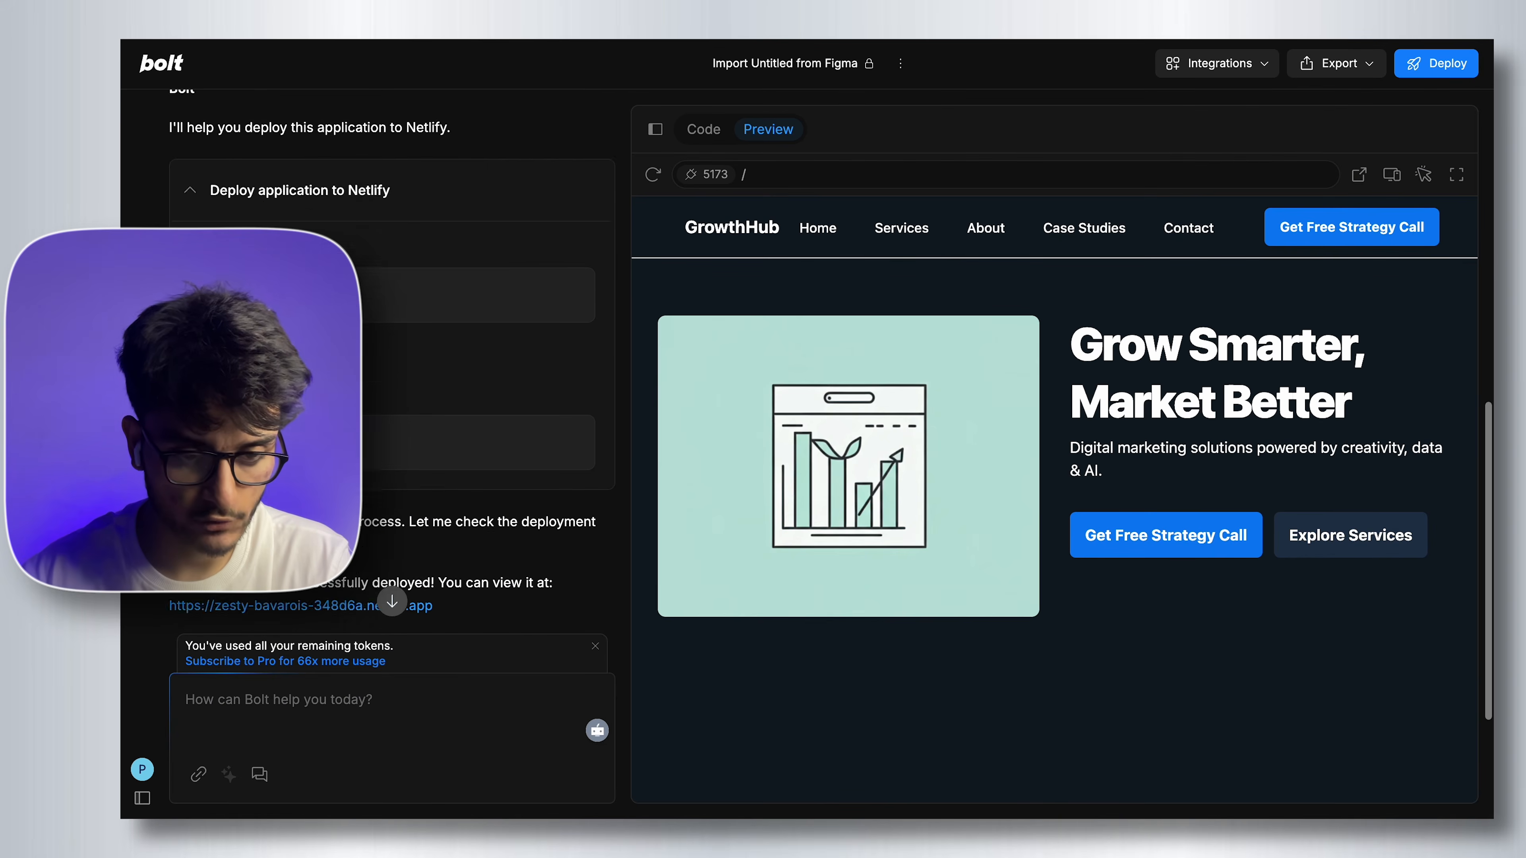
pyautogui.scroll(2, 390, 360)
pyautogui.scroll(-3, 390, 361)
pyautogui.moveTo(453, 339); pyautogui.dragTo(589, 341)
pyautogui.scroll(-5, 586, 340)
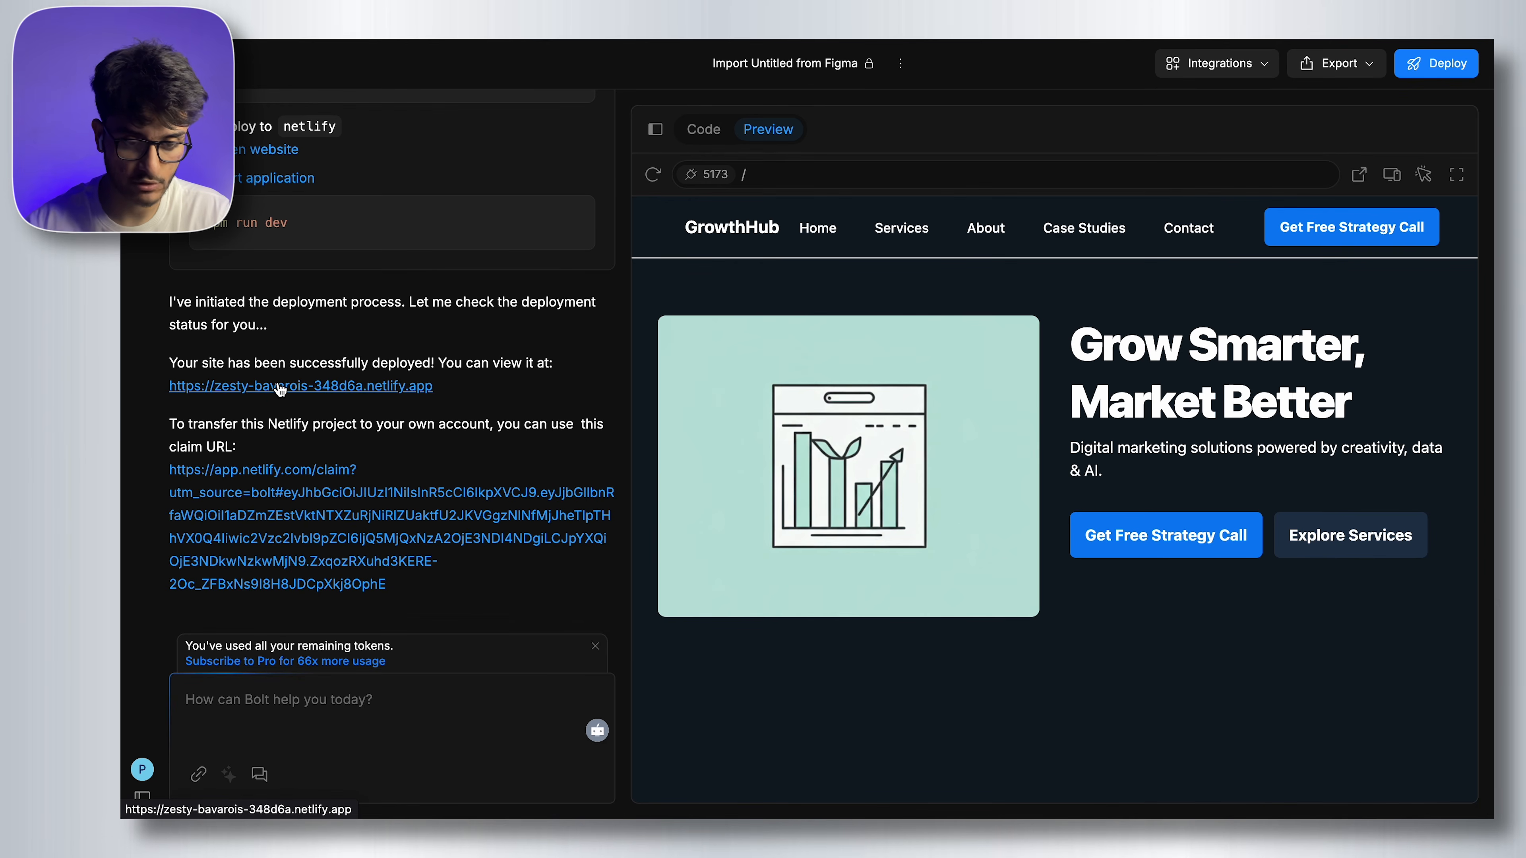
pyautogui.moveTo(150, 388); pyautogui.dragTo(426, 392)
pyautogui.click(486, 394)
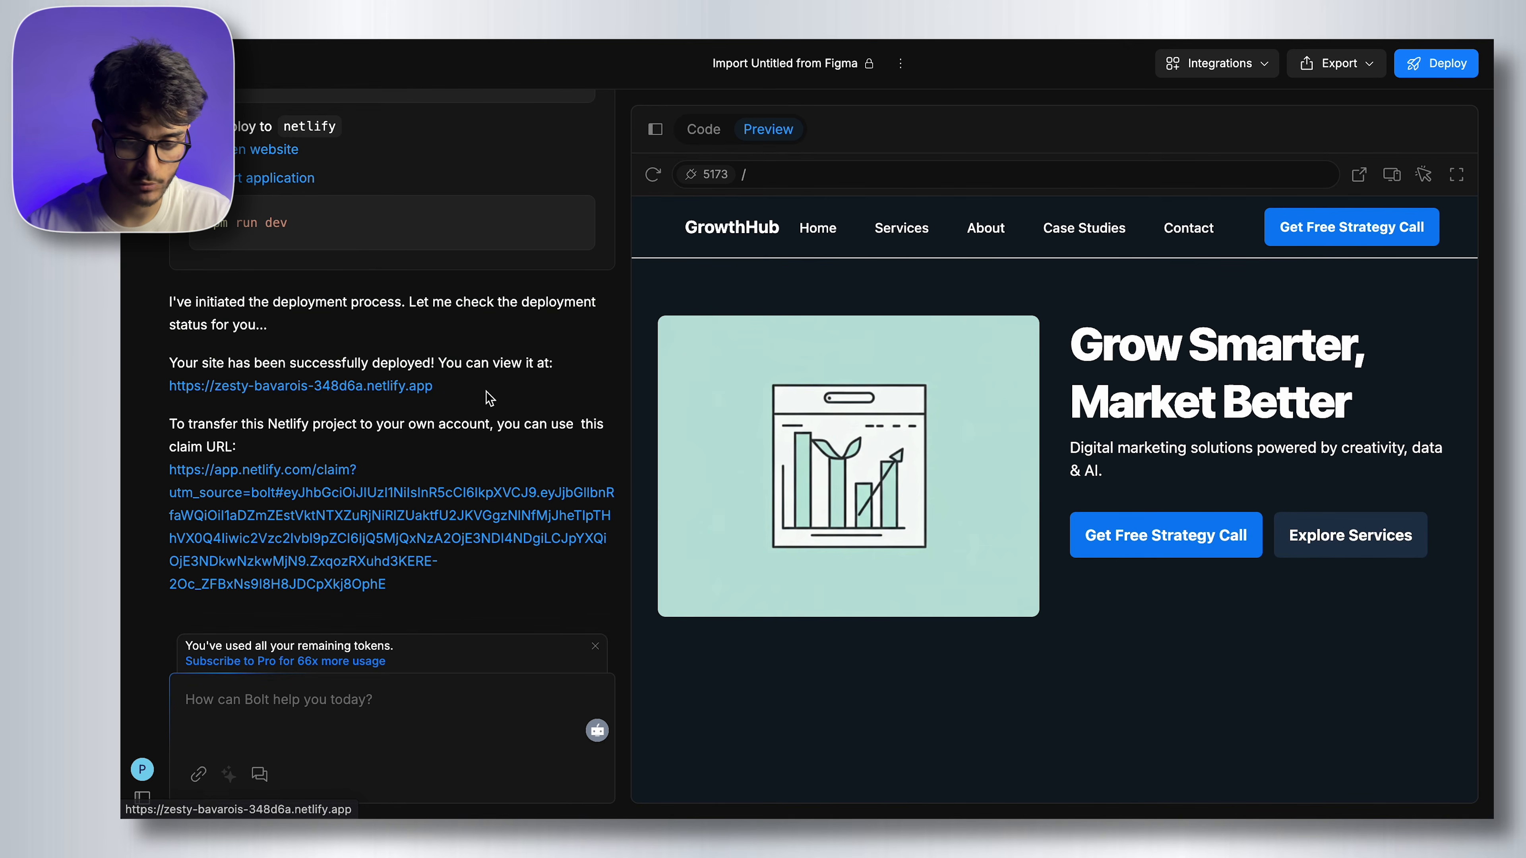
pyautogui.click(415, 388)
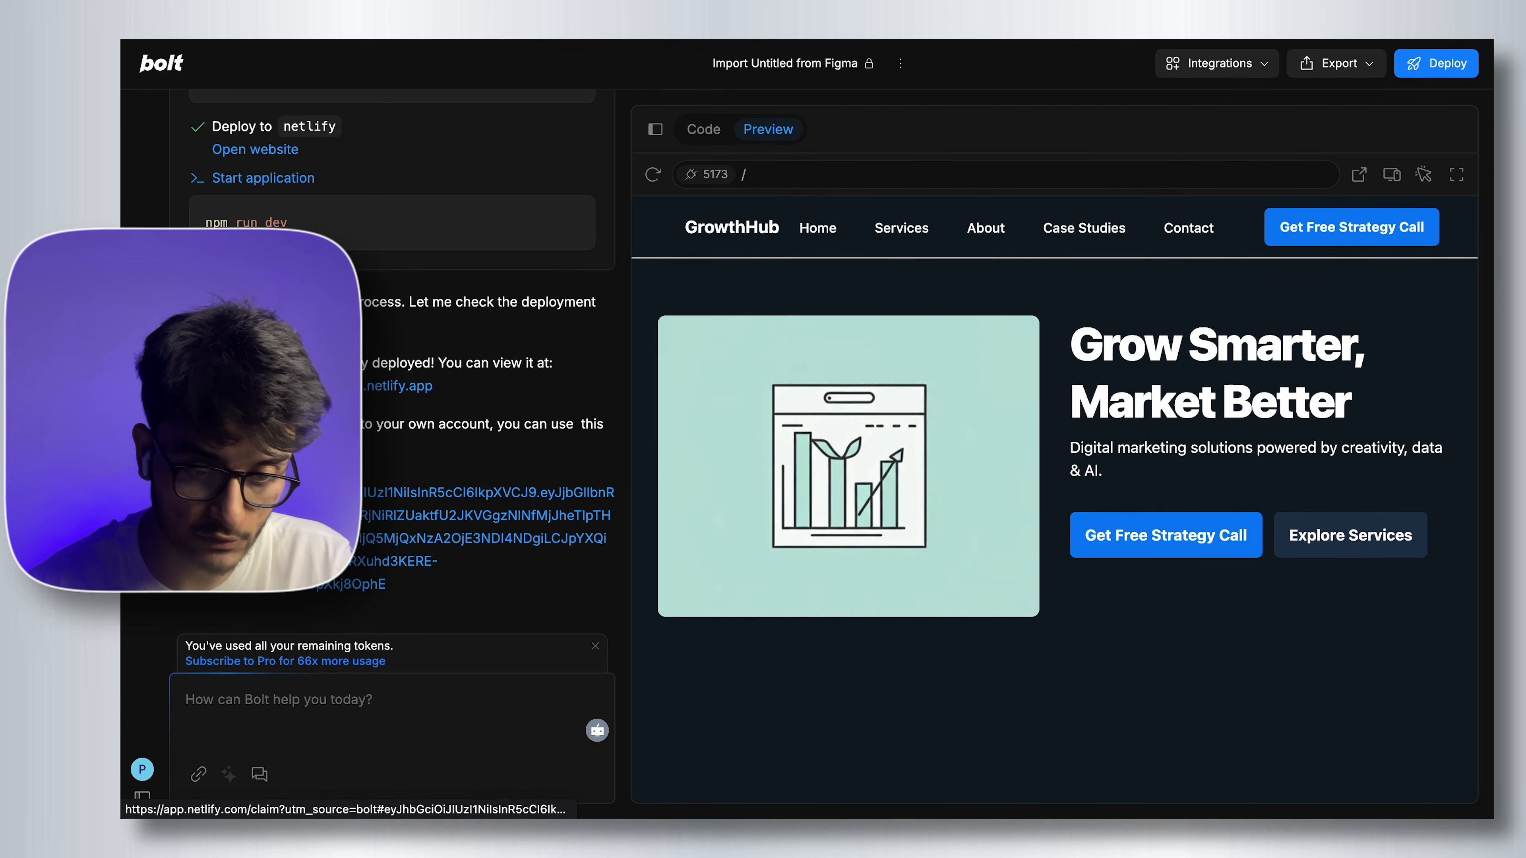
# Inspect the hero section in the GrowthHub preview and activate Bolt's chat prompt field.
pyautogui.moveTo(130, 498)
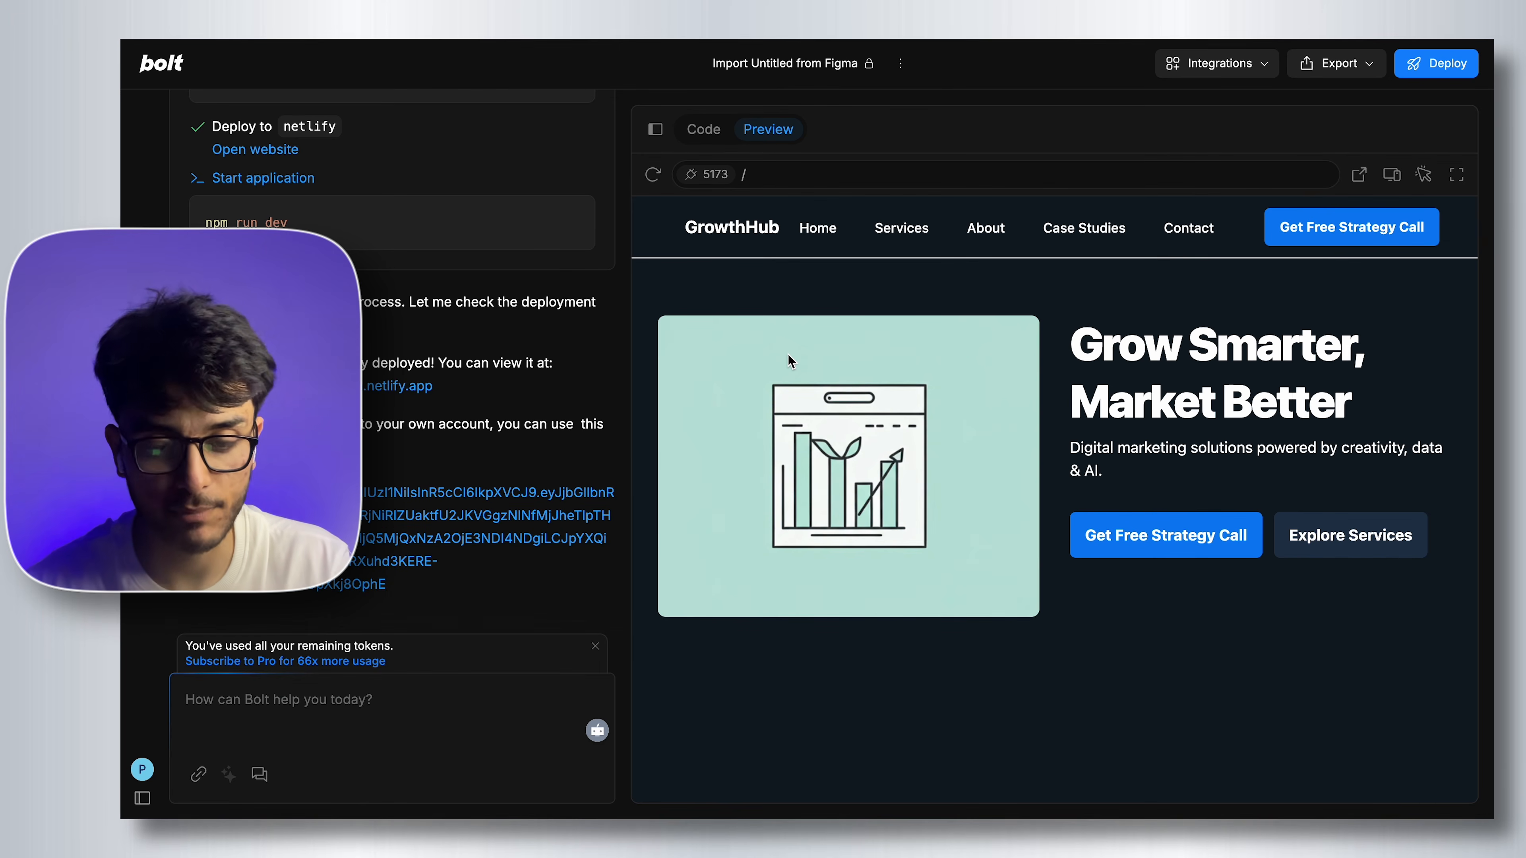
pyautogui.scroll(-1, 1168, 586)
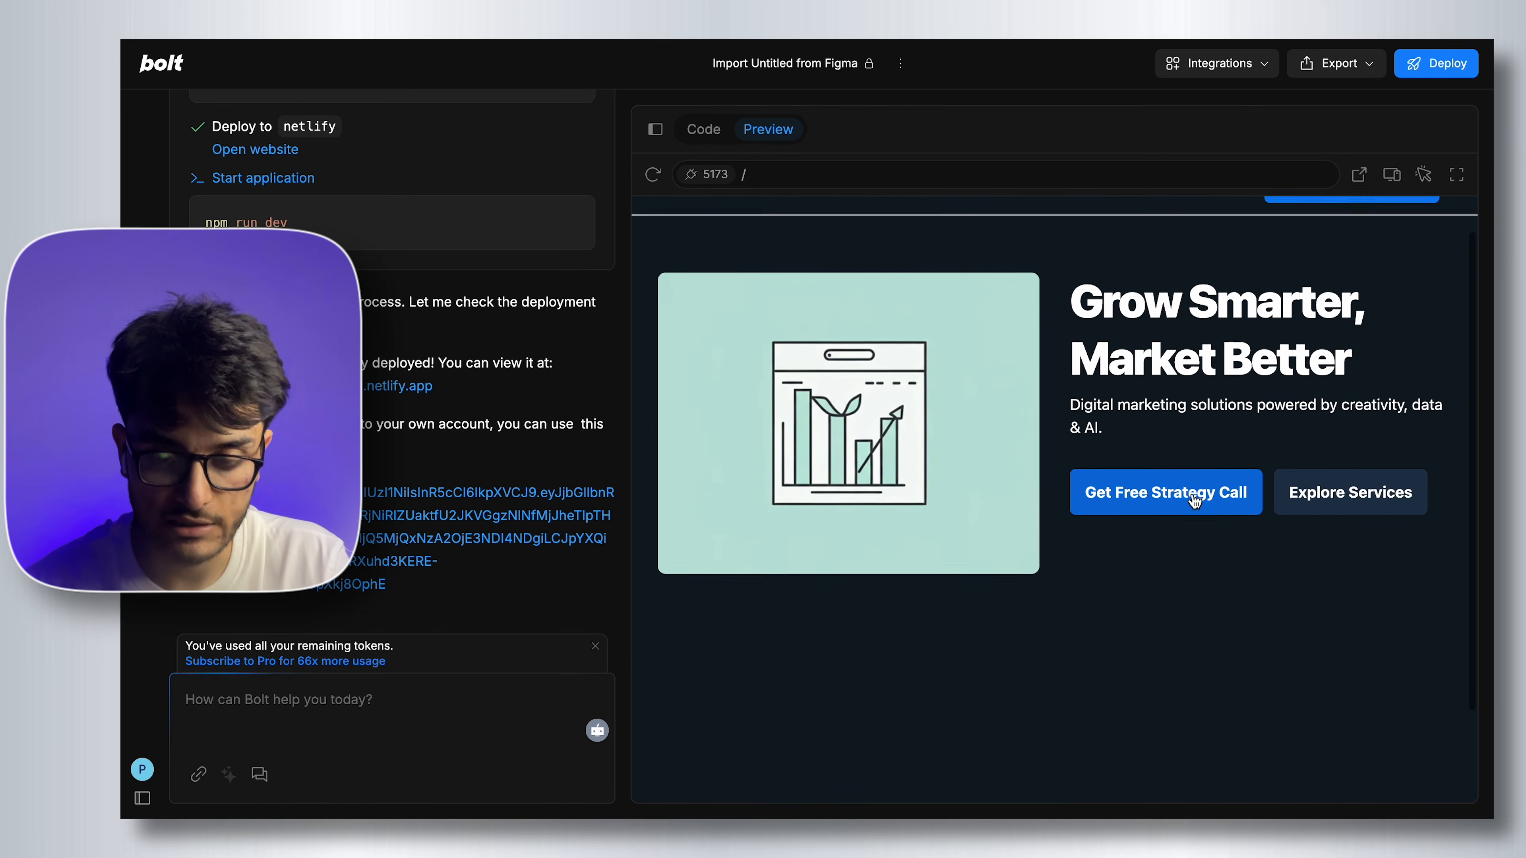
pyautogui.scroll(1, 1282, 470)
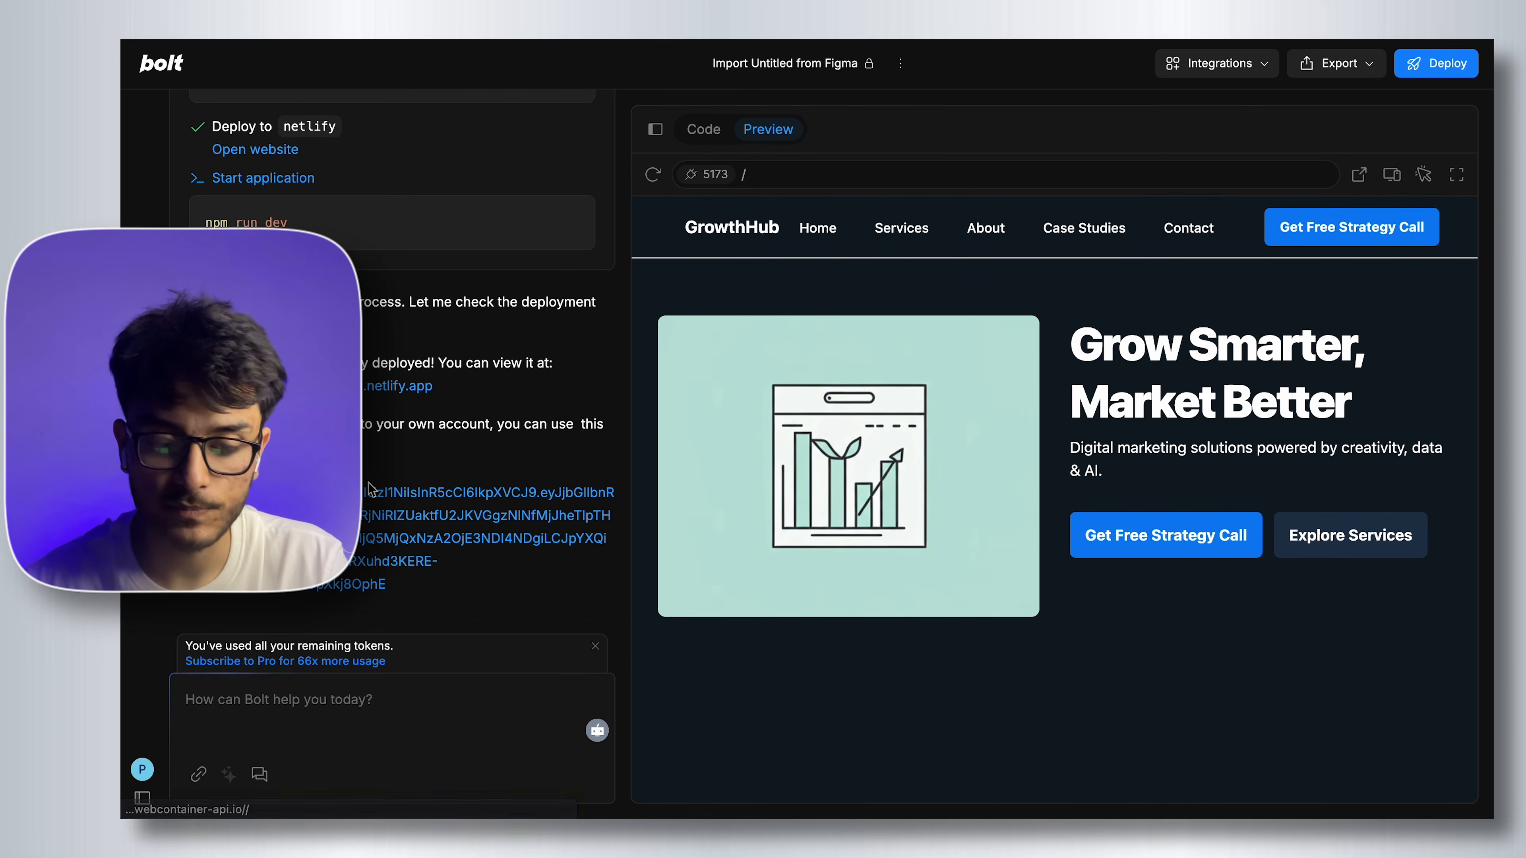
pyautogui.scroll(-1, 746, 238)
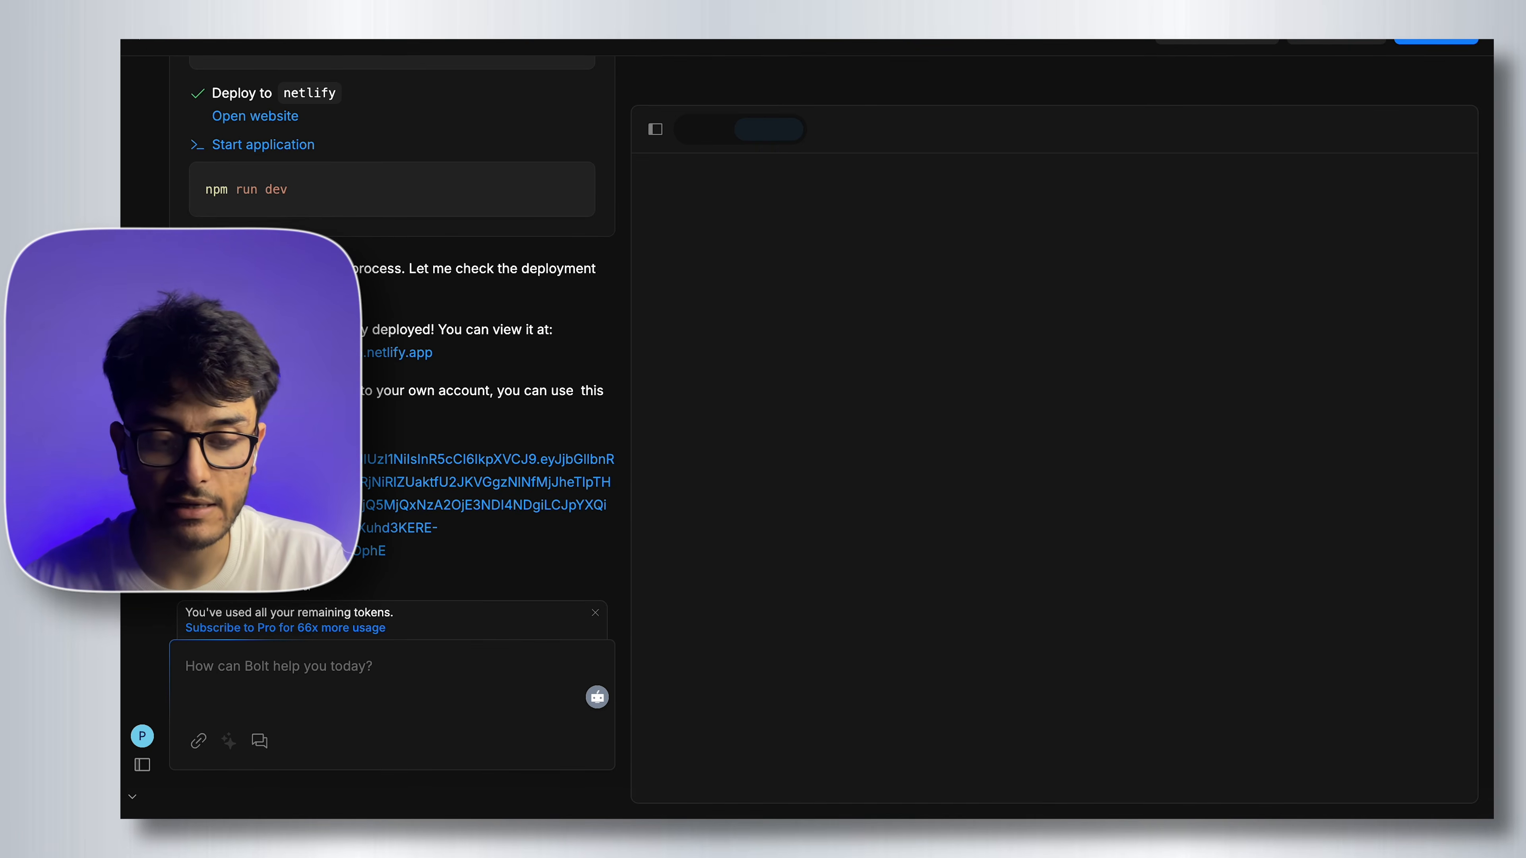
pyautogui.click(319, 684)
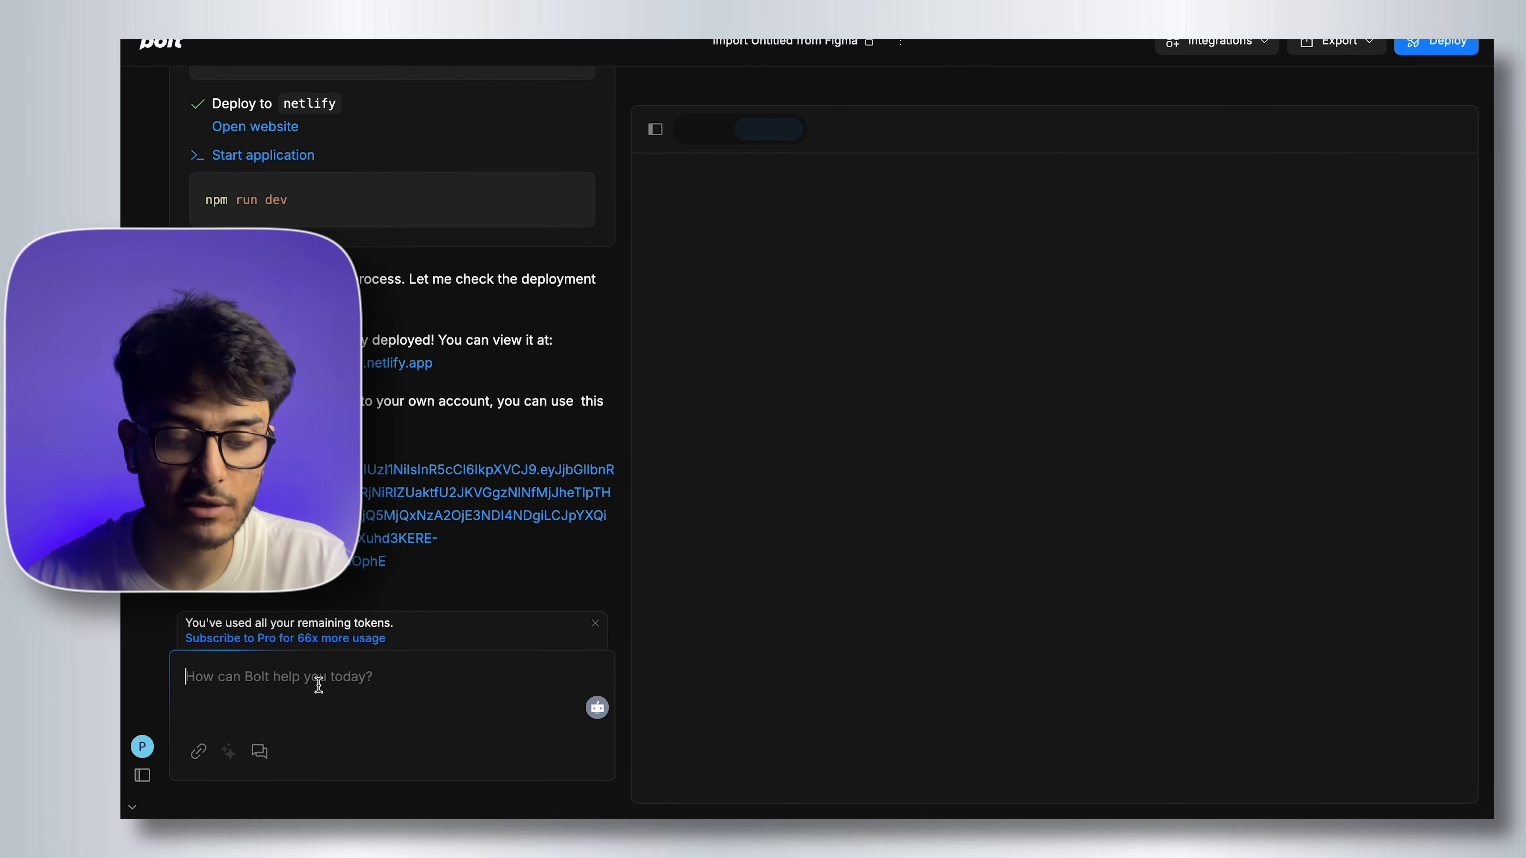